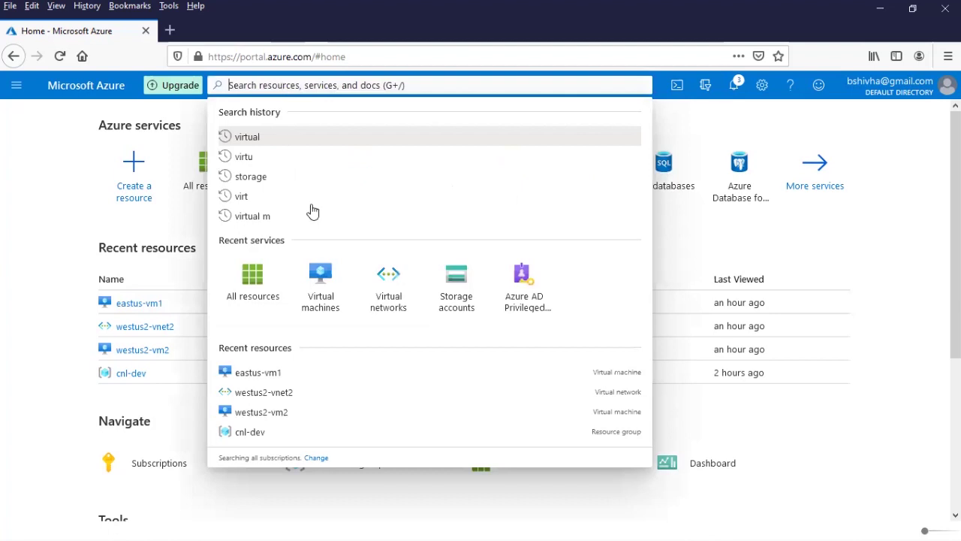
- Open the Virtual networks list and sketch the first network's outline labelled vnet1
{"action": "left_click", "coordinate": [391, 292]}
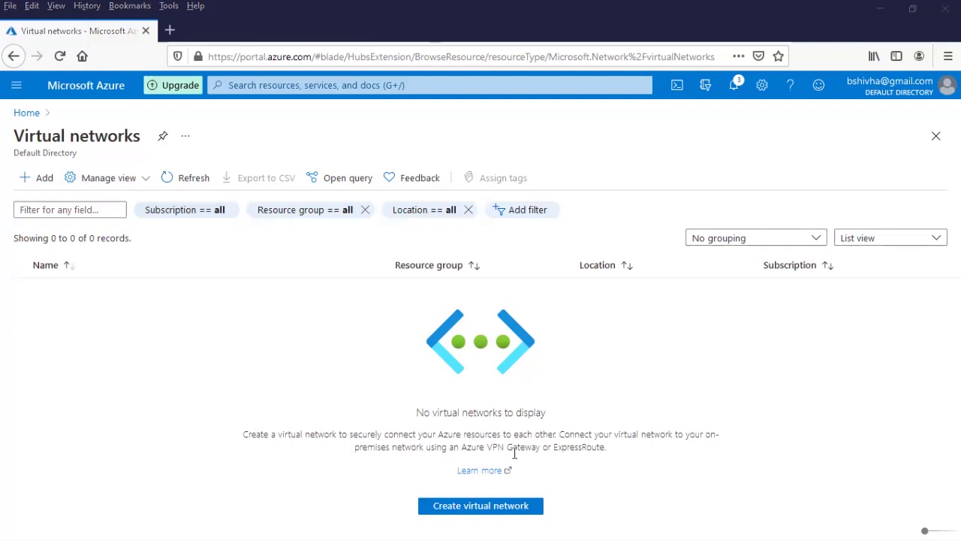
{"action": "left_click_drag", "start_coordinate": [130, 203], "coordinate": [136, 291]}
{"action": "mouse_move", "coordinate": [150, 337]}
{"action": "left_mouse_down"}
{"action": "mouse_move", "coordinate": [369, 326]}
{"action": "mouse_move", "coordinate": [184, 175]}
{"action": "mouse_move", "coordinate": [142, 197]}
{"action": "left_mouse_up"}
{"action": "mouse_move", "coordinate": [135, 151]}
{"action": "left_mouse_down"}
{"action": "mouse_move", "coordinate": [197, 134]}
{"action": "mouse_move", "coordinate": [219, 150]}
{"action": "mouse_move", "coordinate": [236, 133]}
{"action": "mouse_move", "coordinate": [241, 141]}
{"action": "left_mouse_up"}
- Sketch the second network's outline and label both networks' locations
{"action": "mouse_move", "coordinate": [652, 150]}
{"action": "left_mouse_down"}
{"action": "mouse_move", "coordinate": [654, 333]}
{"action": "mouse_move", "coordinate": [814, 327]}
{"action": "left_mouse_up"}
{"action": "mouse_move", "coordinate": [871, 299]}
{"action": "left_mouse_down"}
{"action": "mouse_move", "coordinate": [717, 126]}
{"action": "mouse_move", "coordinate": [651, 144]}
{"action": "left_mouse_up"}
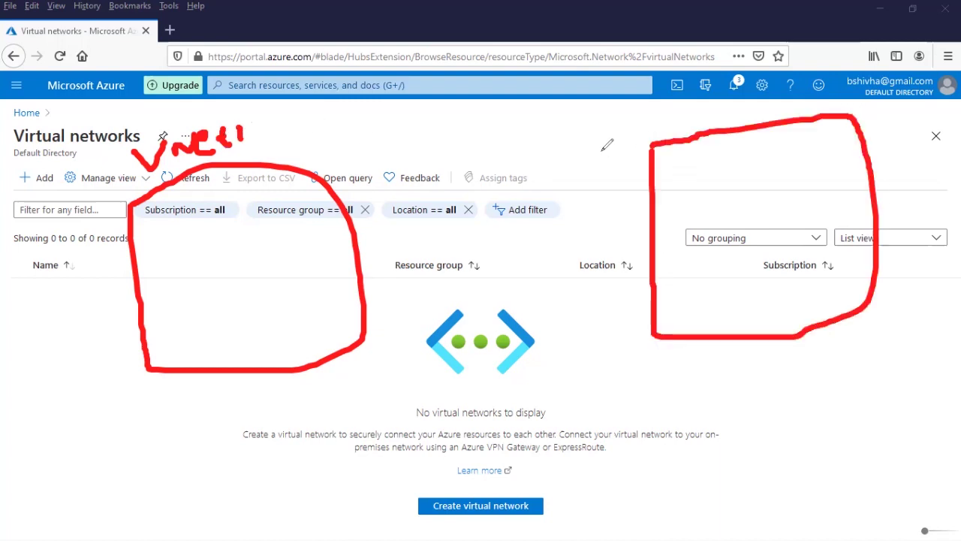
{"action": "mouse_move", "coordinate": [602, 112]}
{"action": "left_mouse_down"}
{"action": "mouse_move", "coordinate": [627, 104]}
{"action": "mouse_move", "coordinate": [667, 124]}
{"action": "mouse_move", "coordinate": [705, 100]}
{"action": "mouse_move", "coordinate": [730, 120]}
{"action": "mouse_move", "coordinate": [760, 93]}
{"action": "mouse_move", "coordinate": [763, 117]}
{"action": "left_mouse_up"}
{"action": "mouse_move", "coordinate": [182, 386]}
{"action": "left_mouse_down"}
{"action": "mouse_move", "coordinate": [217, 384]}
{"action": "mouse_move", "coordinate": [227, 404]}
{"action": "left_mouse_up"}
{"action": "mouse_move", "coordinate": [729, 356]}
{"action": "left_mouse_down"}
{"action": "mouse_move", "coordinate": [739, 377]}
{"action": "mouse_move", "coordinate": [781, 368]}
{"action": "left_mouse_up"}
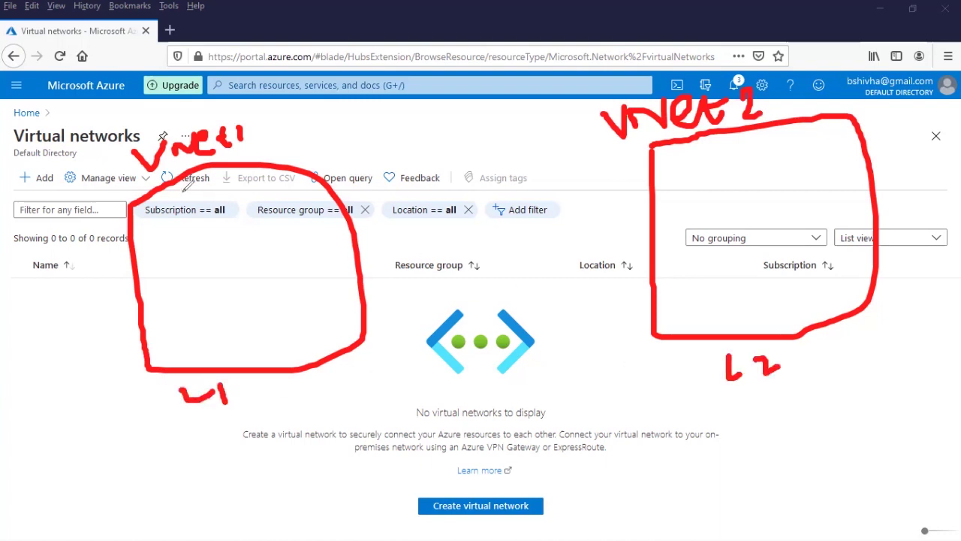
- Sketch a virtual machine inside each of the two networks
{"action": "mouse_move", "coordinate": [167, 254]}
{"action": "left_mouse_down"}
{"action": "mouse_move", "coordinate": [180, 292]}
{"action": "mouse_move", "coordinate": [217, 242]}
{"action": "left_mouse_up"}
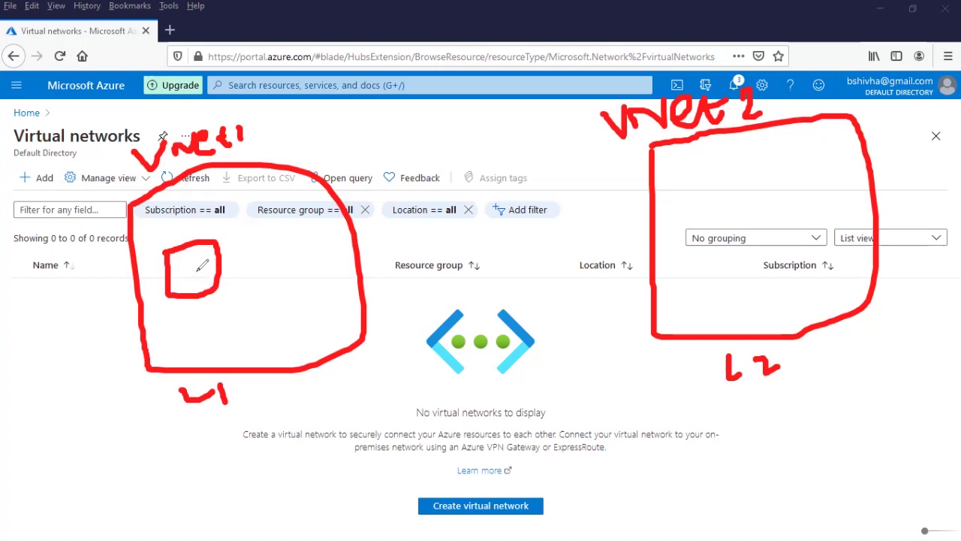
{"action": "left_click_drag", "start_coordinate": [685, 201], "coordinate": [697, 264]}
{"action": "left_click_drag", "start_coordinate": [695, 201], "coordinate": [696, 263]}
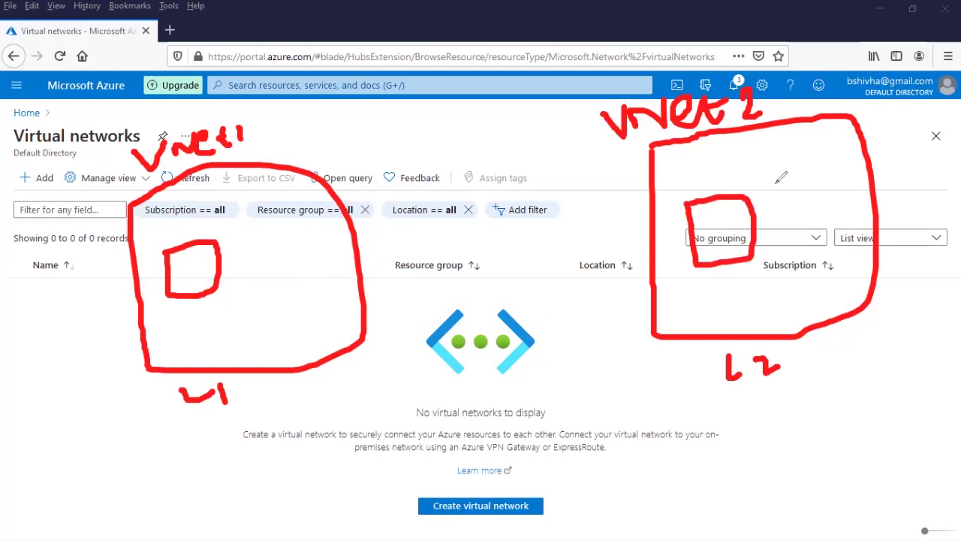
{"action": "left_click", "coordinate": [307, 211]}
- Draw an arrow from vnet1 to vnet2 and tick off vnet2 and the link
{"action": "mouse_move", "coordinate": [358, 255]}
{"action": "left_mouse_down"}
{"action": "mouse_move", "coordinate": [647, 237]}
{"action": "mouse_move", "coordinate": [635, 248]}
{"action": "left_mouse_up"}
{"action": "left_click_drag", "start_coordinate": [359, 225], "coordinate": [359, 254]}
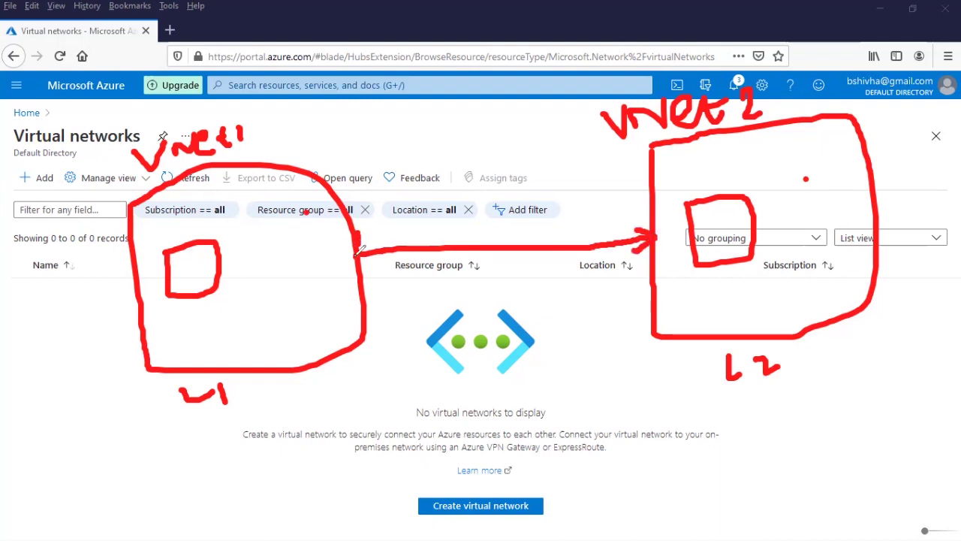
{"action": "left_click", "coordinate": [256, 184]}
{"action": "mouse_move", "coordinate": [676, 160]}
{"action": "left_mouse_down"}
{"action": "mouse_move", "coordinate": [688, 172]}
{"action": "mouse_move", "coordinate": [715, 150]}
{"action": "left_mouse_up"}
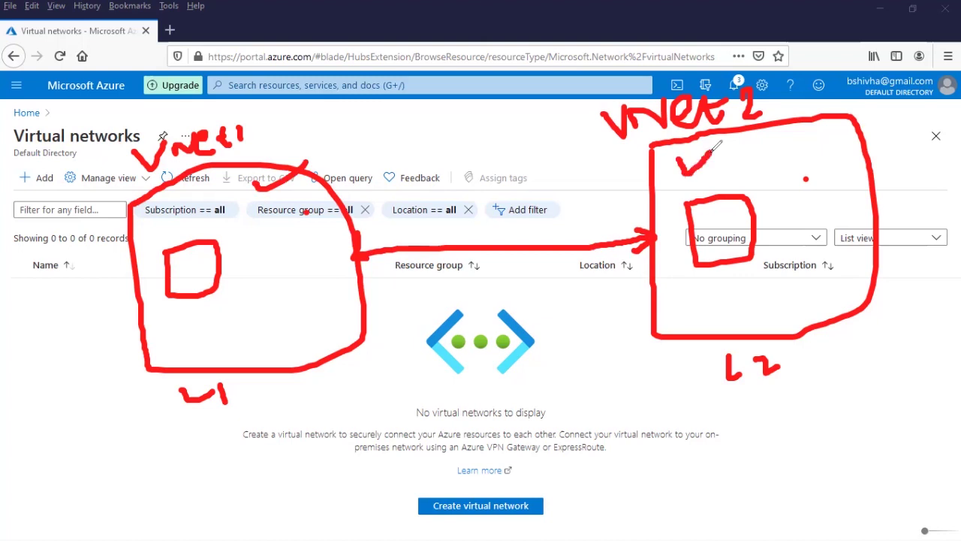
{"action": "left_click", "coordinate": [479, 239]}
{"action": "left_click_drag", "start_coordinate": [479, 238], "coordinate": [530, 204]}
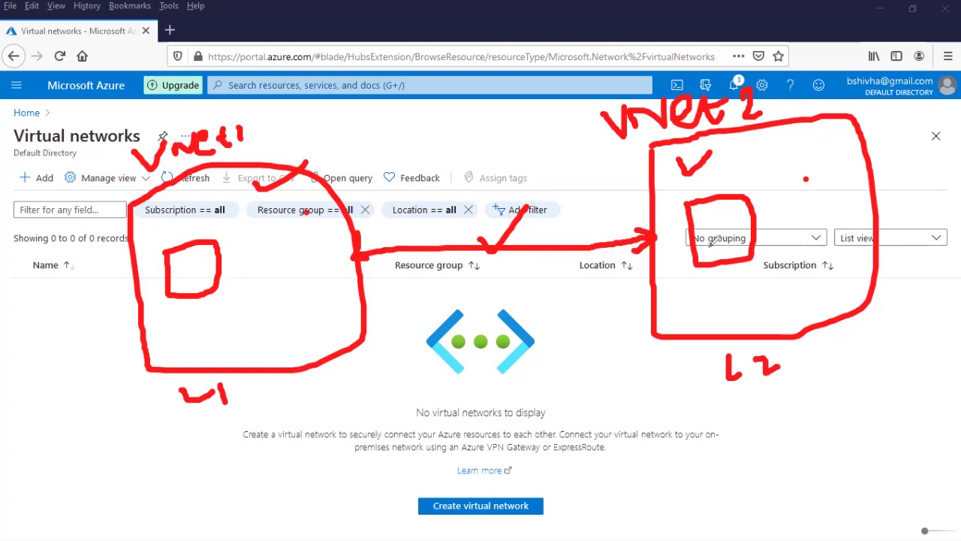
- Tick off the second machine and the finished diagram, then erase all sketches
{"action": "left_click_drag", "start_coordinate": [713, 229], "coordinate": [741, 222]}
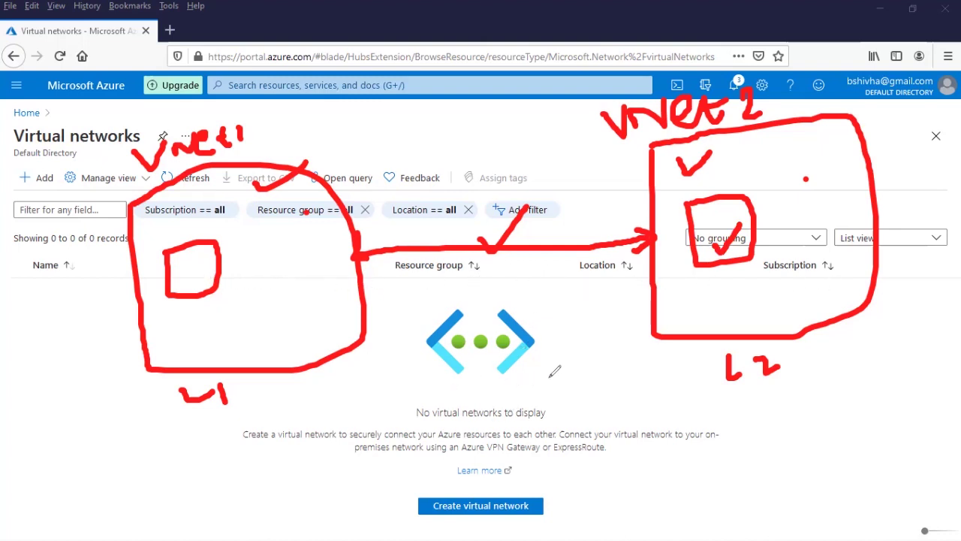
{"action": "left_click_drag", "start_coordinate": [512, 375], "coordinate": [597, 338]}
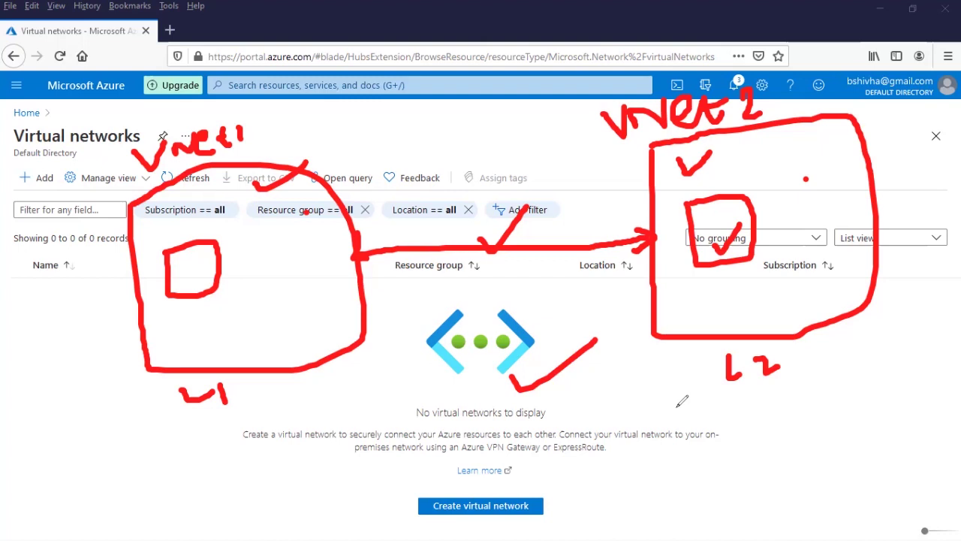
{"action": "key", "text": "e"}
{"action": "key", "text": "Escape"}
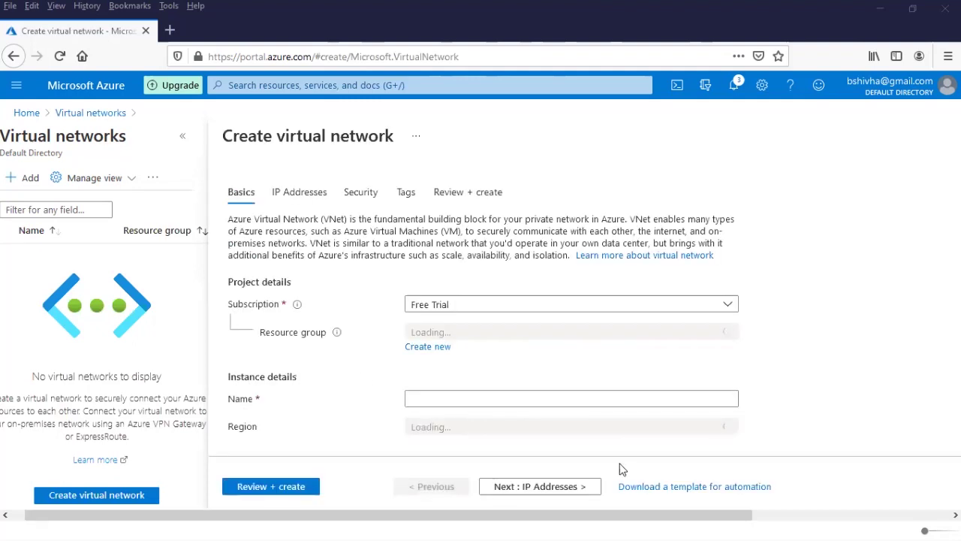
- Put the new network in resource group cnl-dev, named eastus-vnet1, in East US
{"action": "left_click", "coordinate": [461, 335]}
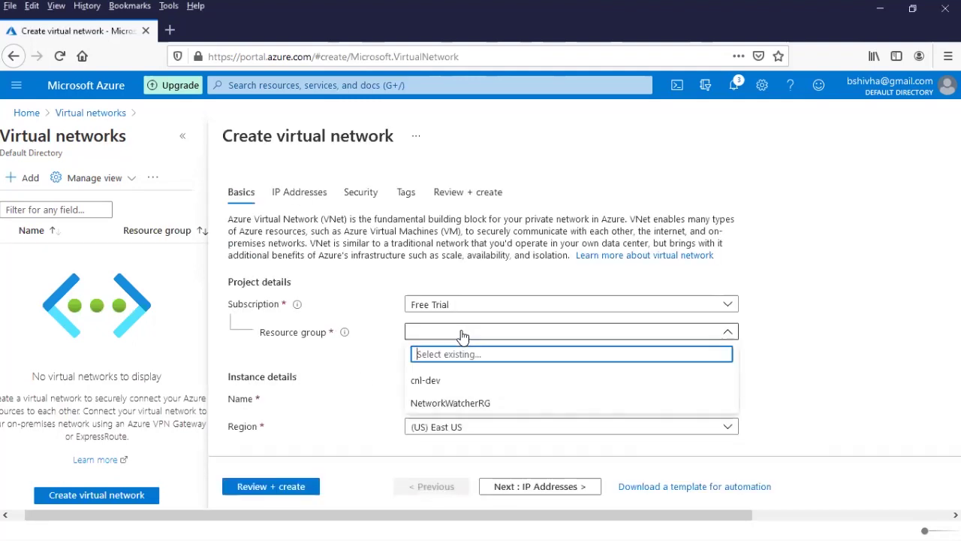
{"action": "left_click", "coordinate": [429, 381]}
{"action": "left_click", "coordinate": [432, 397]}
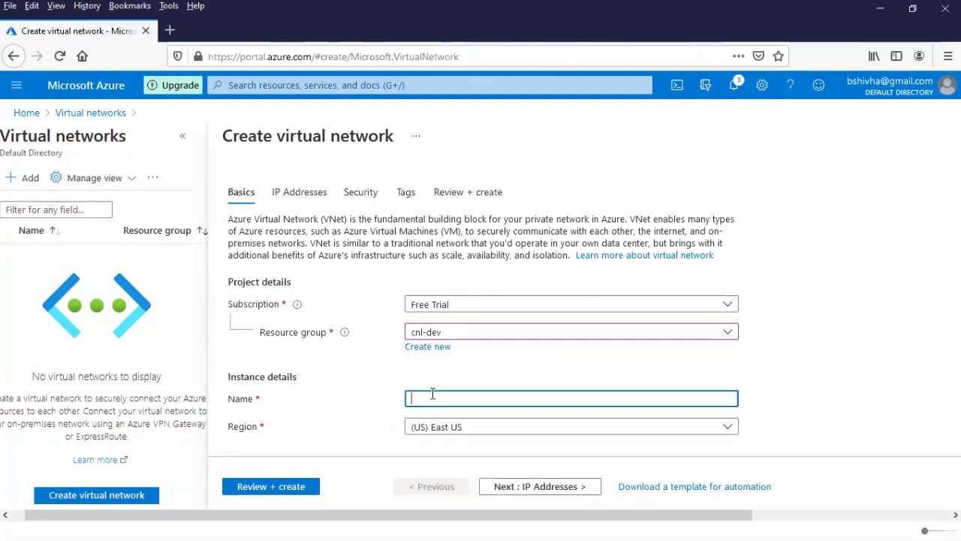
{"action": "type", "text": "esat"}
{"action": "key", "text": "BackSpace"}
{"action": "type", "text": "us-vnet1"}
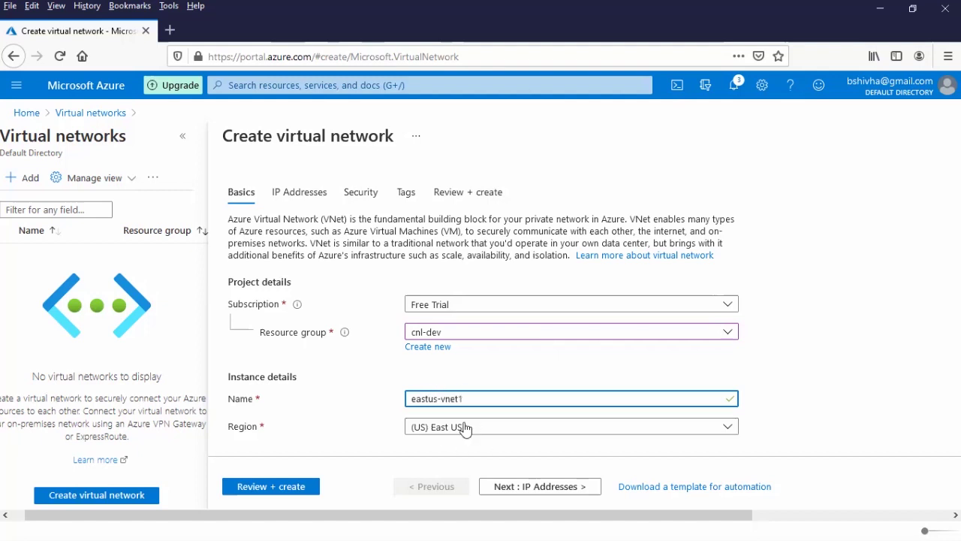
{"action": "left_click", "coordinate": [525, 488]}
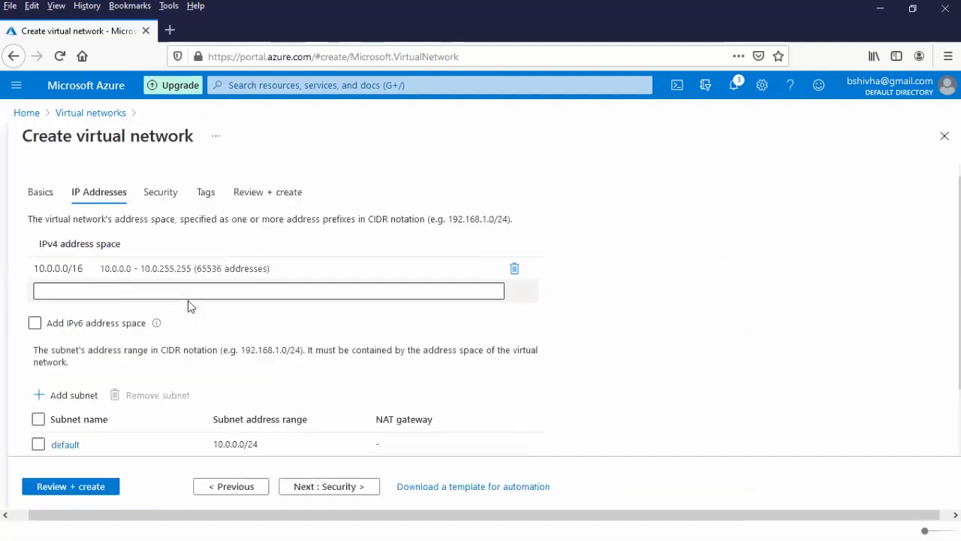
- Keep address space 10.0.0.0/16 with the default 10.0.0.0/24 subnet unchanged
{"action": "left_click", "coordinate": [89, 267]}
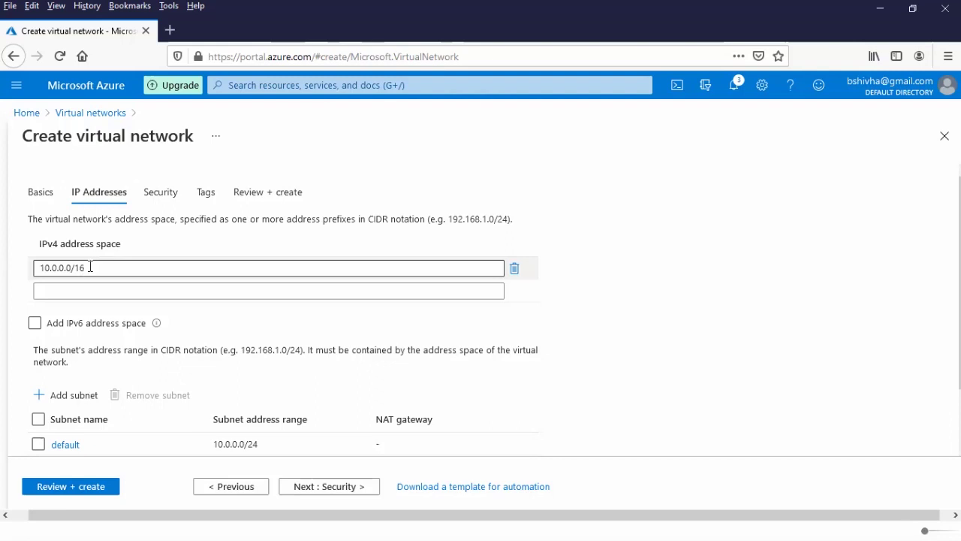
{"action": "left_click", "coordinate": [136, 292]}
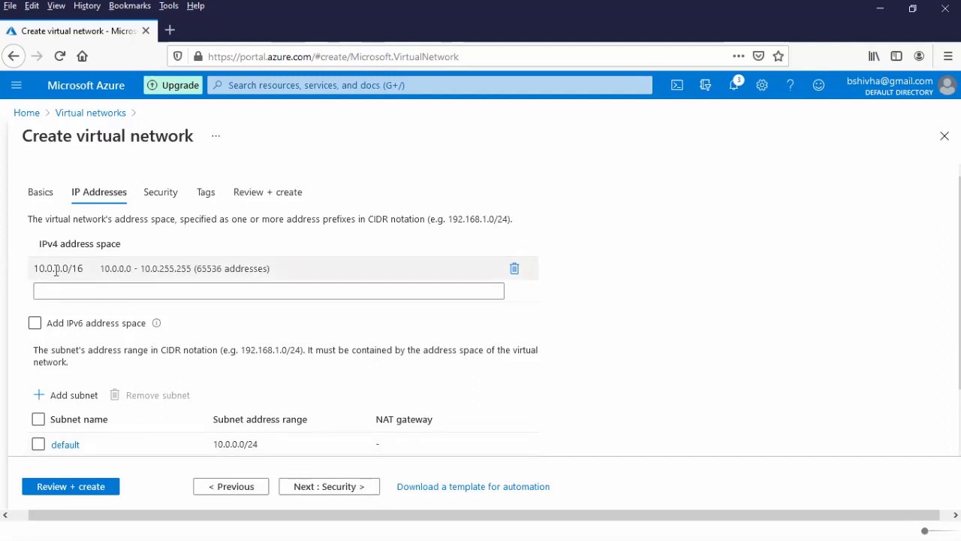
{"action": "left_click", "coordinate": [79, 268]}
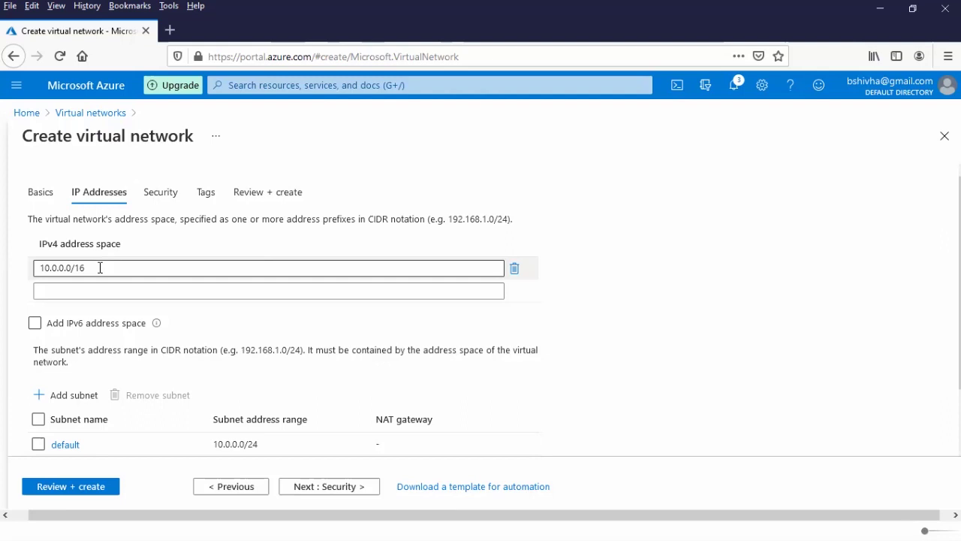
{"action": "left_click", "coordinate": [93, 340]}
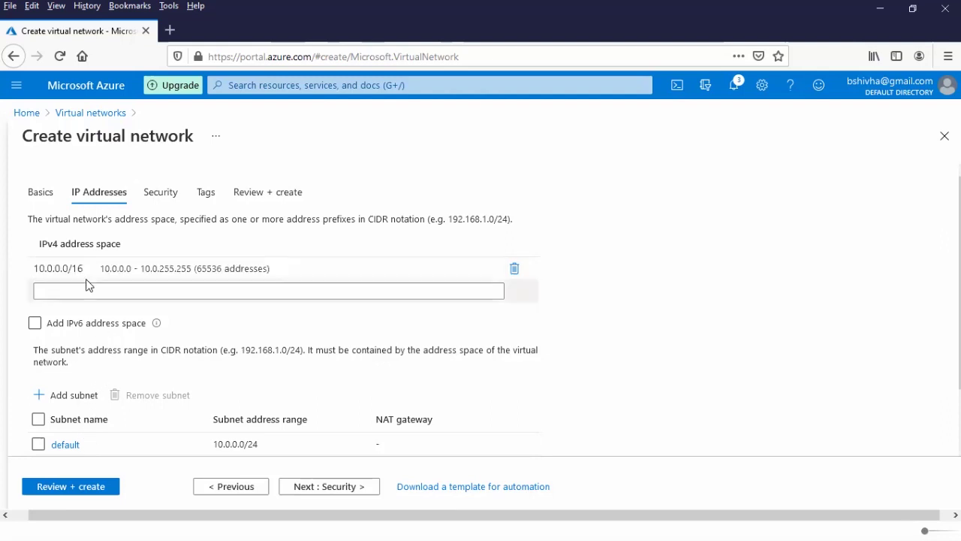
{"action": "scroll", "coordinate": [117, 411], "scroll_direction": "down", "scroll_amount": 2}
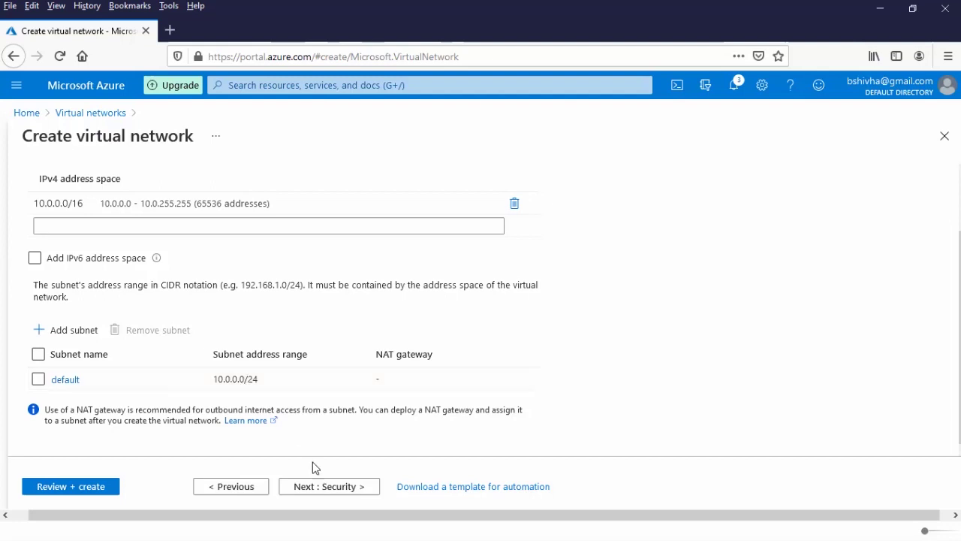
{"action": "left_click", "coordinate": [325, 488]}
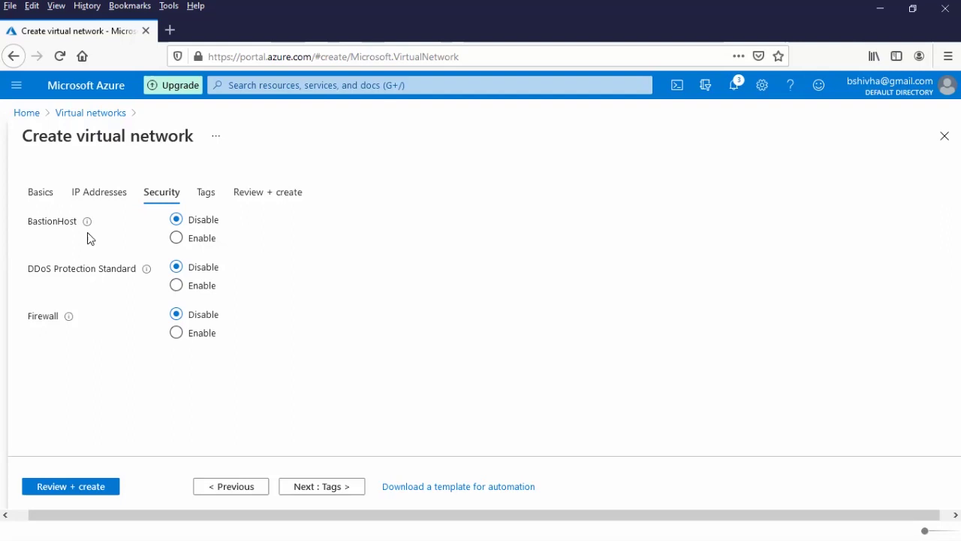
- Skip tags, review, and create the eastus-vnet1 network in cnl-dev
{"action": "left_click", "coordinate": [338, 490]}
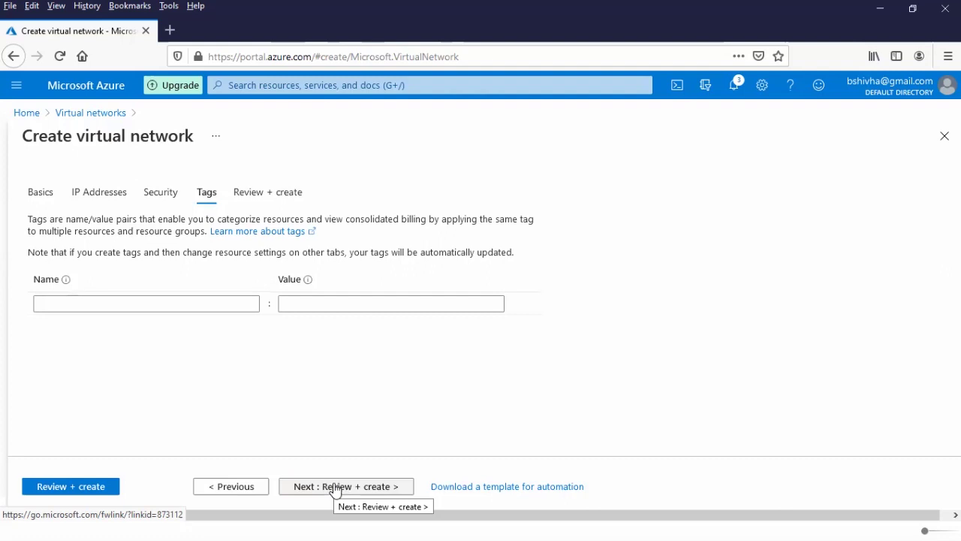
{"action": "left_click", "coordinate": [335, 486]}
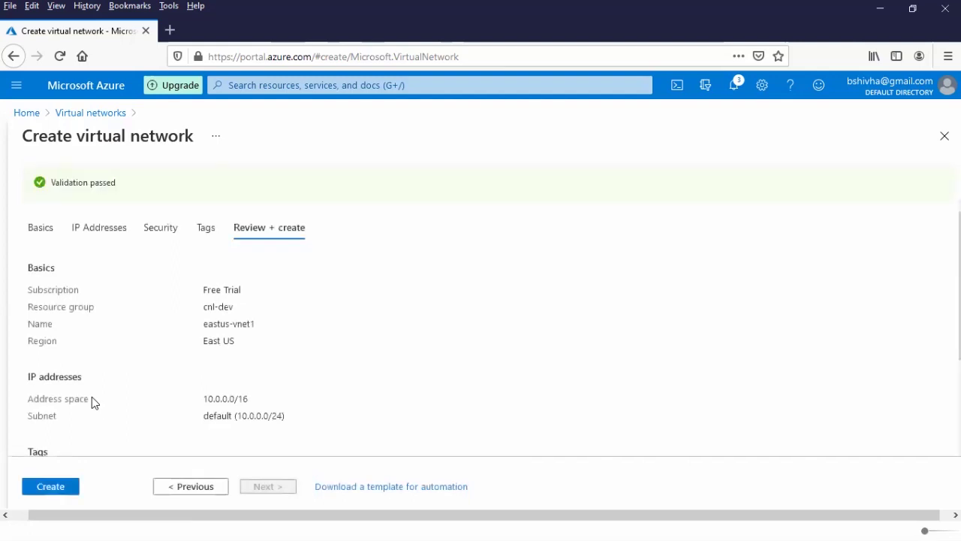
{"action": "left_click", "coordinate": [48, 489]}
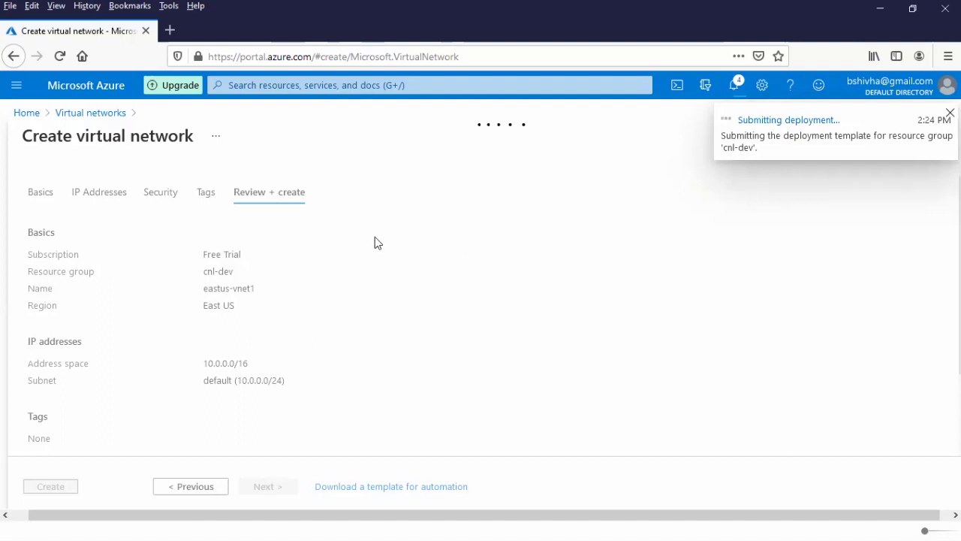
- Return to Virtual networks and start creating a second virtual network
{"action": "left_click", "coordinate": [266, 85]}
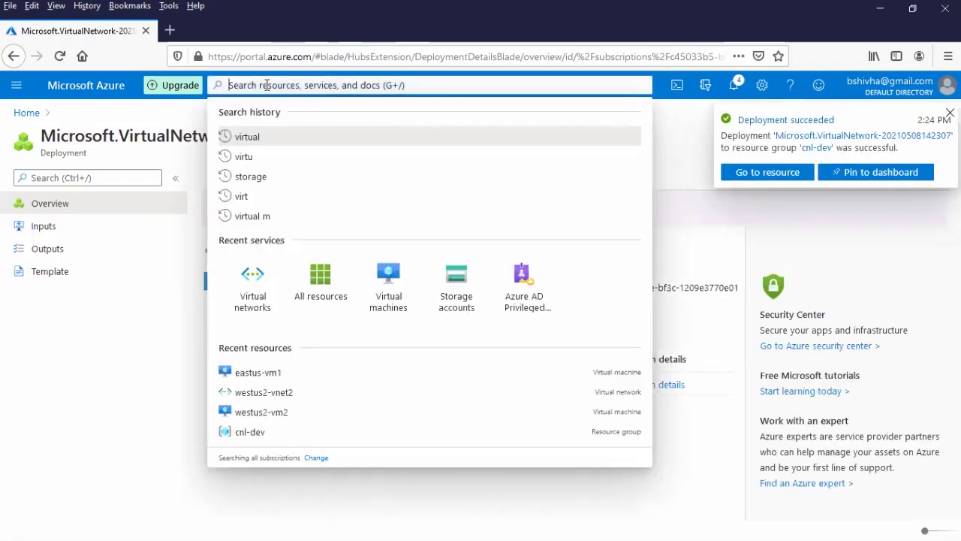
{"action": "left_click", "coordinate": [254, 294]}
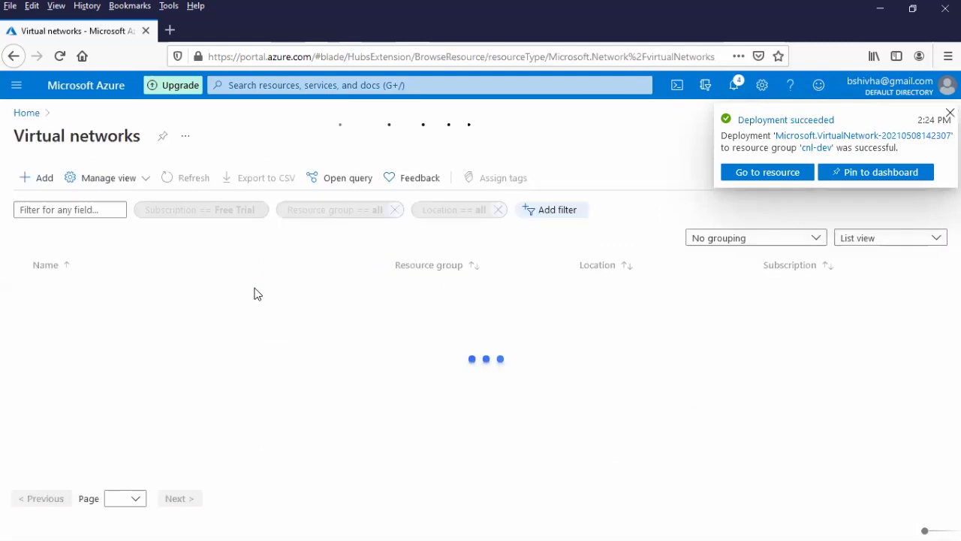
{"action": "left_click", "coordinate": [36, 178]}
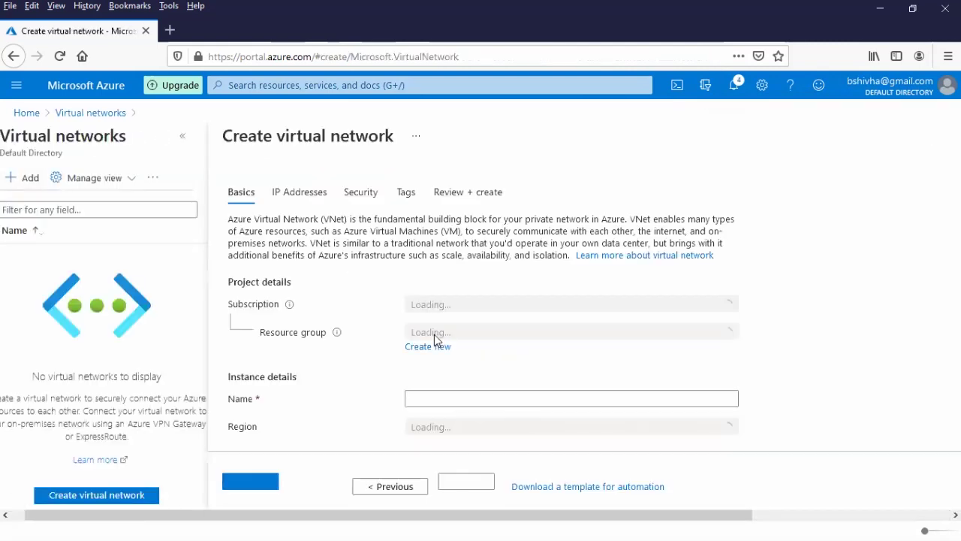
- Put it in resource group cnl-dev, region West US 2, named westus2-vnet2
{"action": "left_click", "coordinate": [445, 335]}
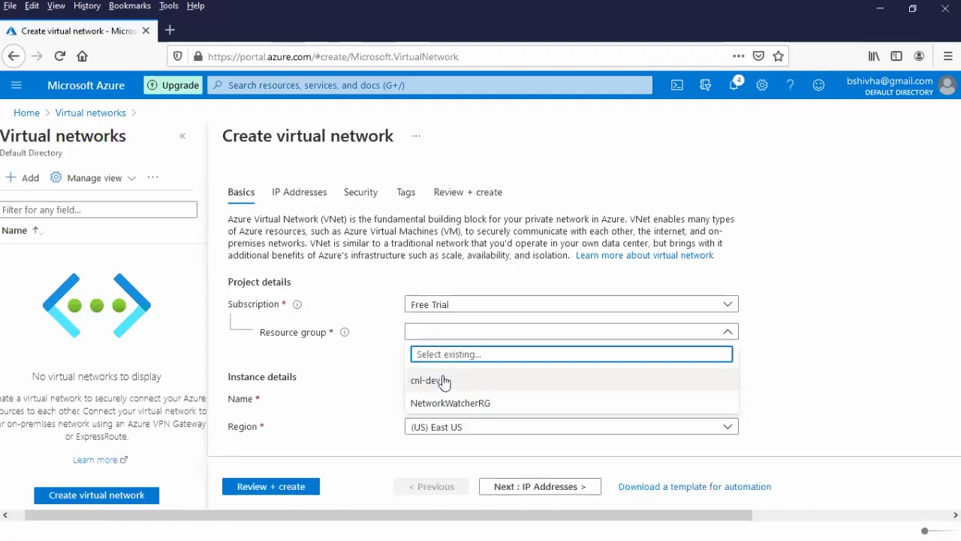
{"action": "left_click", "coordinate": [461, 391]}
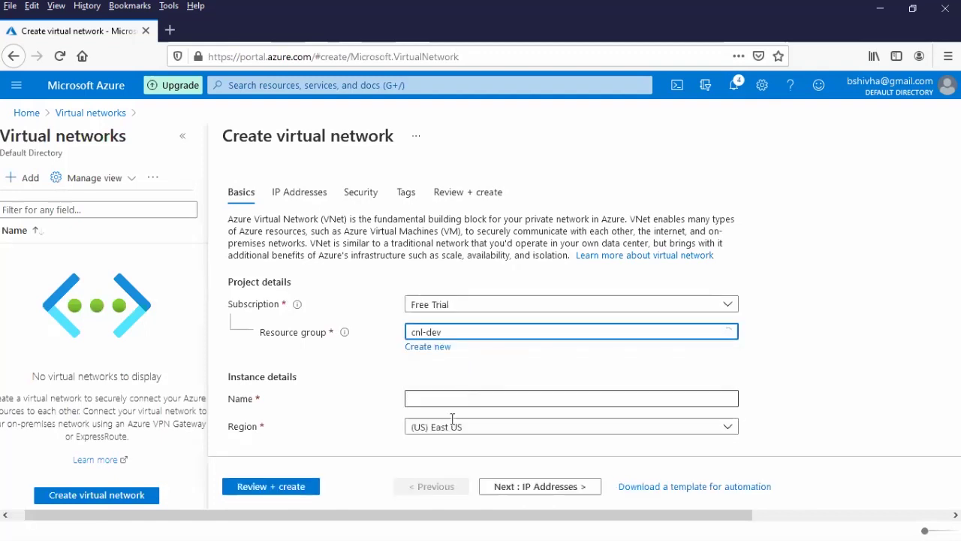
{"action": "left_click", "coordinate": [452, 428]}
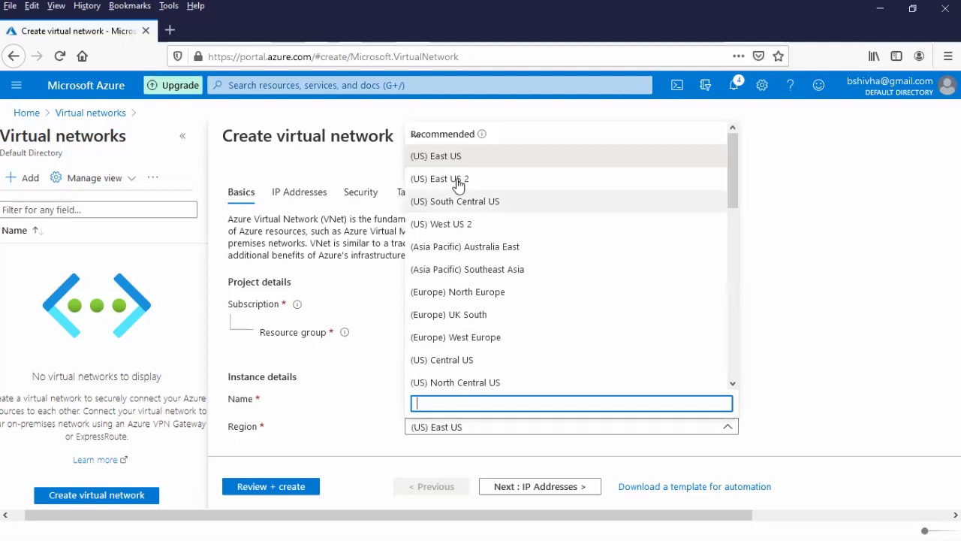
{"action": "key", "text": "Escape"}
{"action": "left_click", "coordinate": [457, 398]}
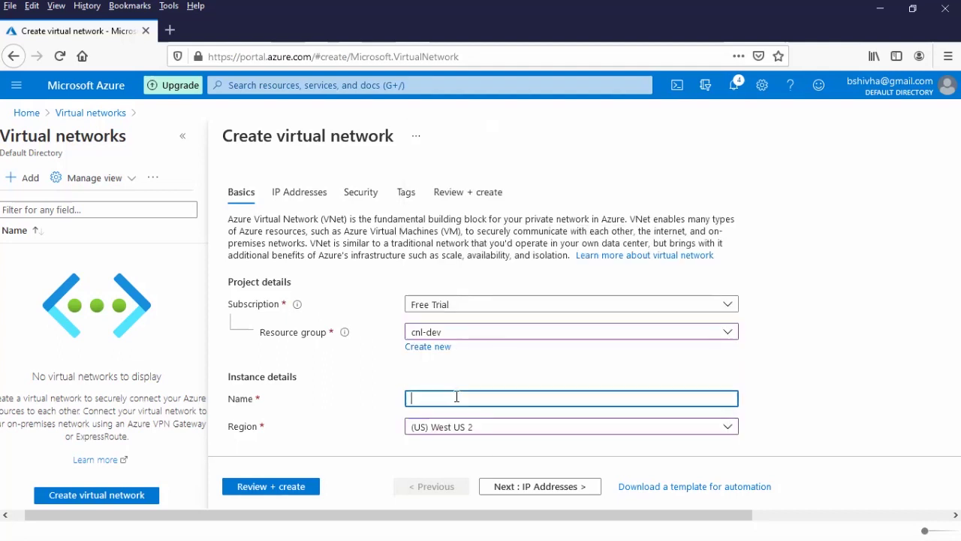
{"action": "type", "text": "westus2-"}
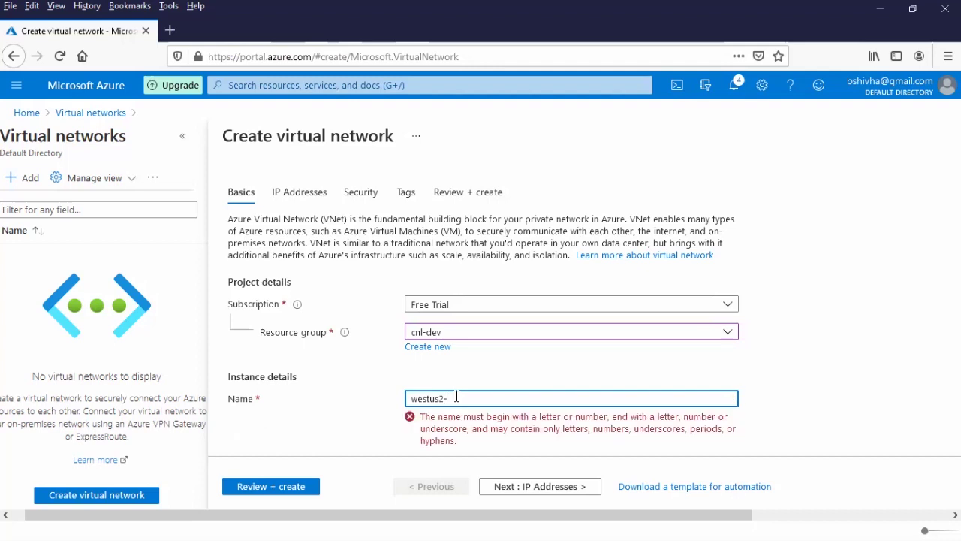
{"action": "type", "text": "vnet2"}
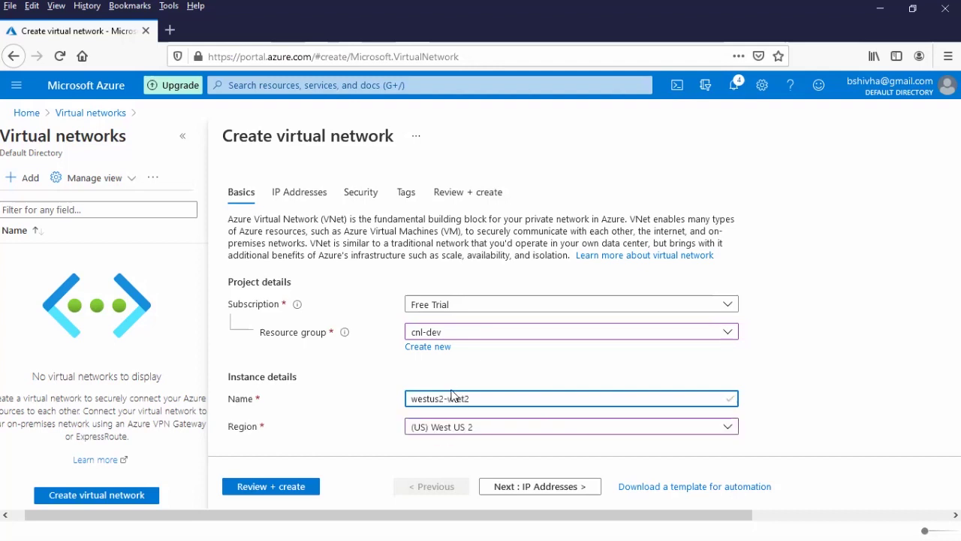
- Keep address space 10.1.0.0/16 with default subnet 10.1.0.0/24 for the second network
{"action": "left_click", "coordinate": [555, 490]}
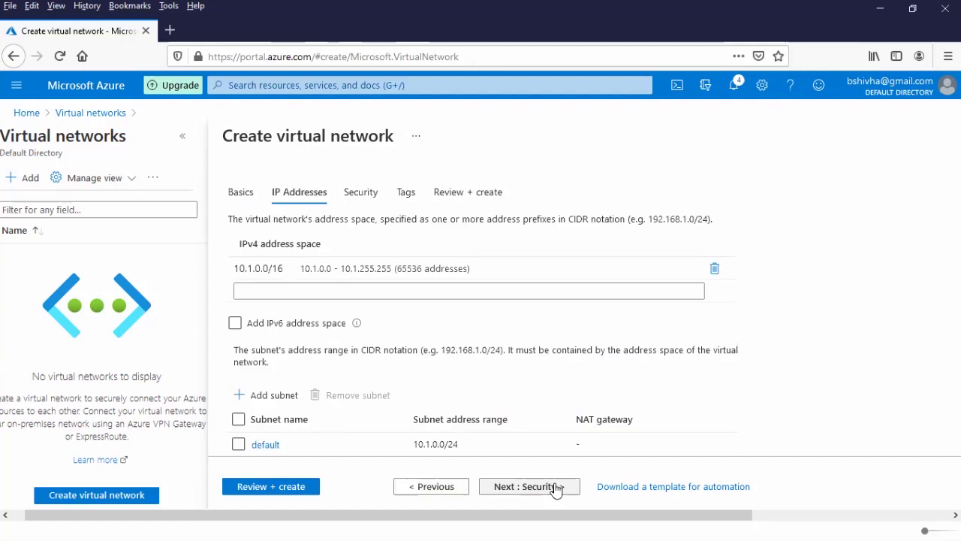
{"action": "left_click", "coordinate": [277, 269]}
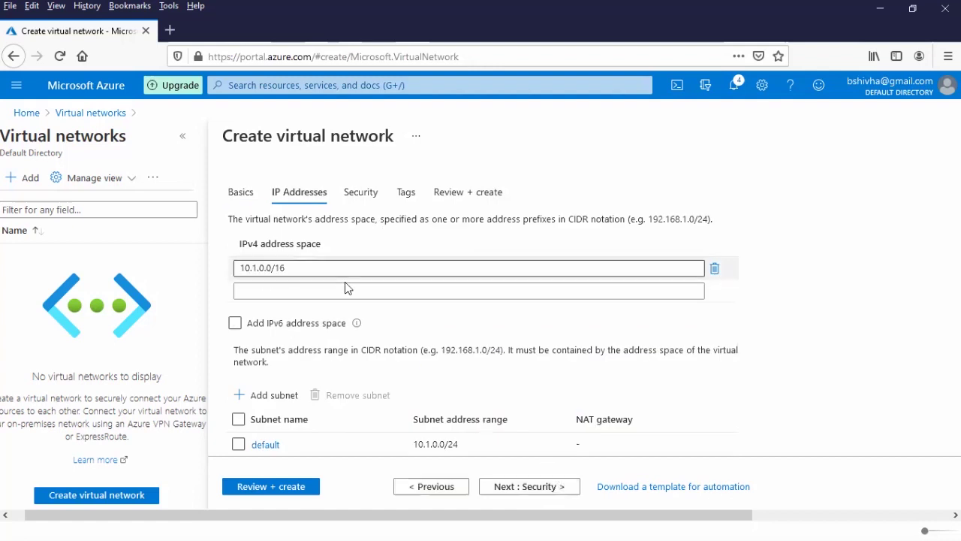
{"action": "left_click", "coordinate": [282, 247]}
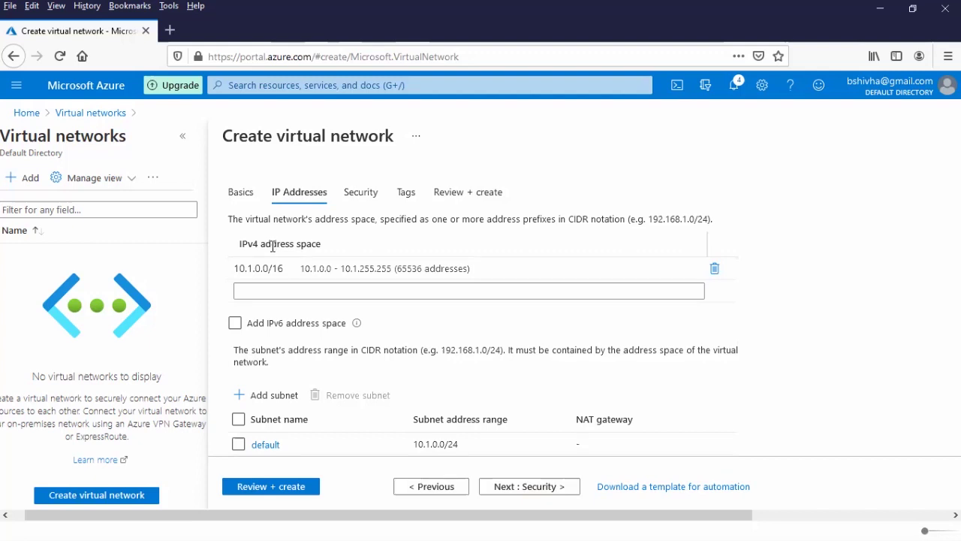
{"action": "left_click", "coordinate": [298, 269]}
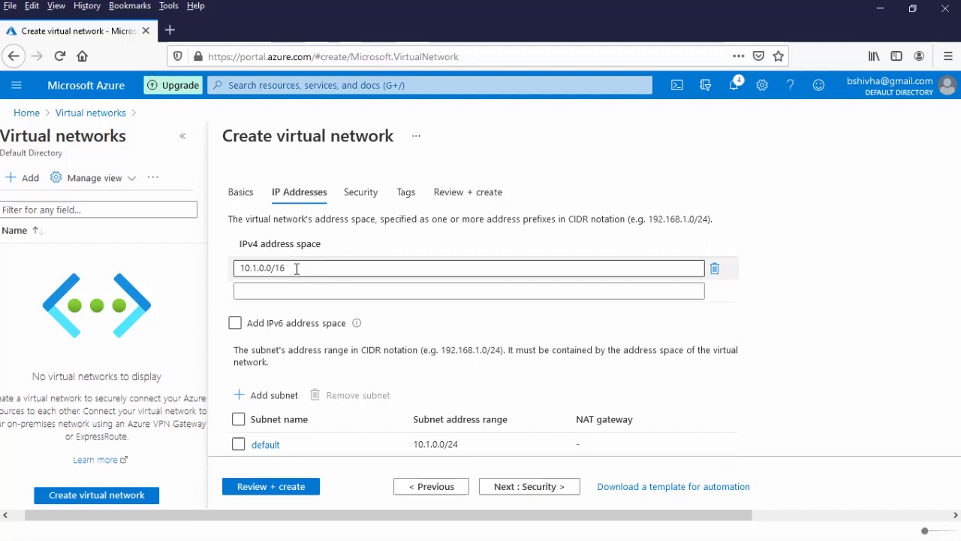
{"action": "left_click", "coordinate": [324, 438]}
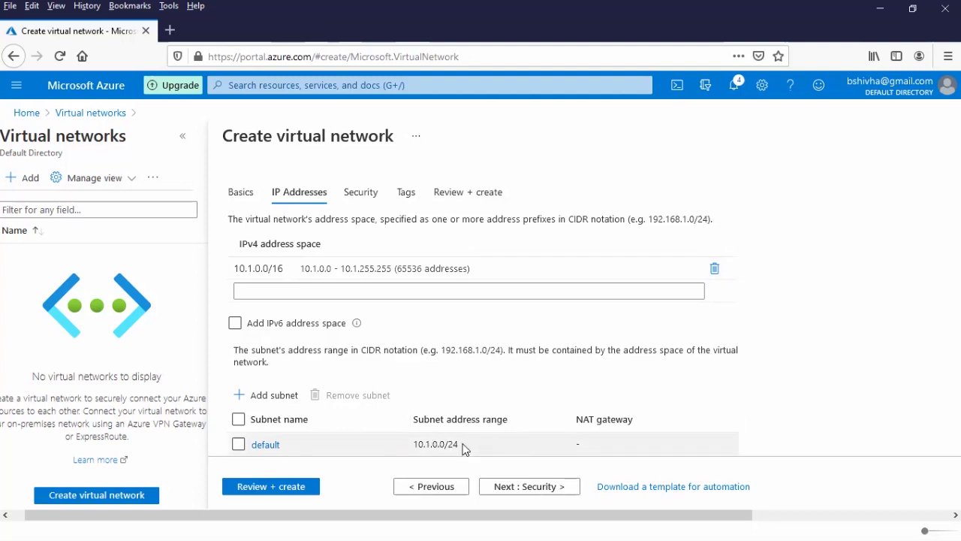
{"action": "left_click", "coordinate": [293, 270]}
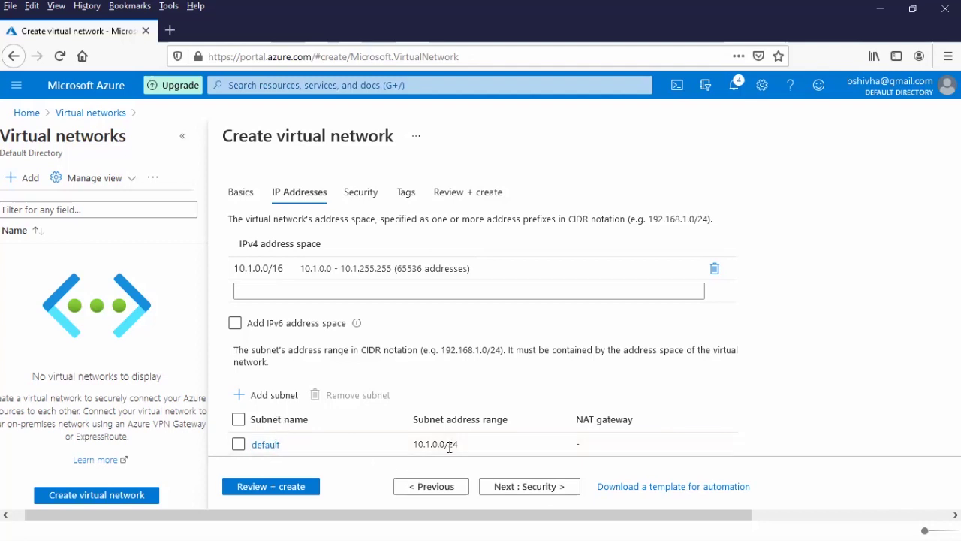
{"action": "left_click", "coordinate": [548, 489]}
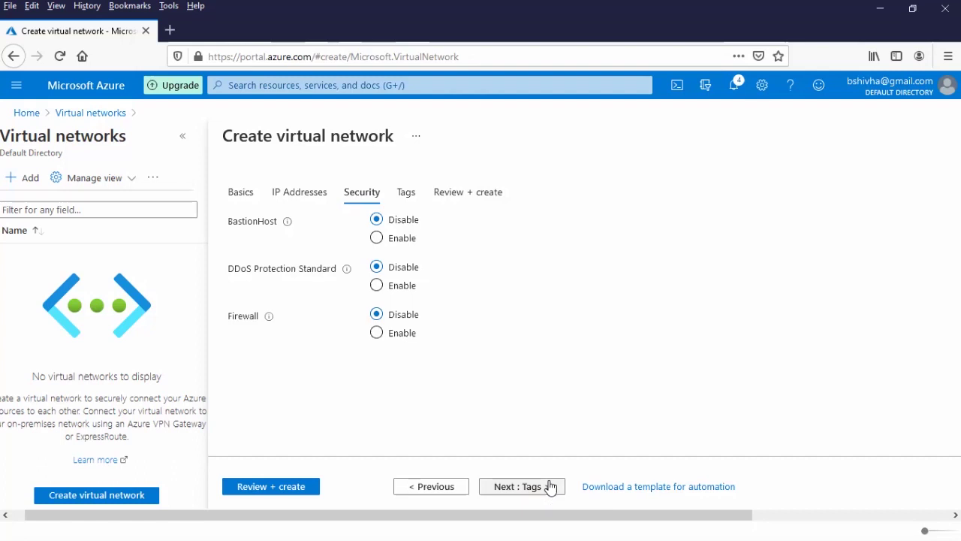
- Skip tags, review, and create the westus2-vnet2 network in cnl-dev
{"action": "left_click", "coordinate": [551, 488]}
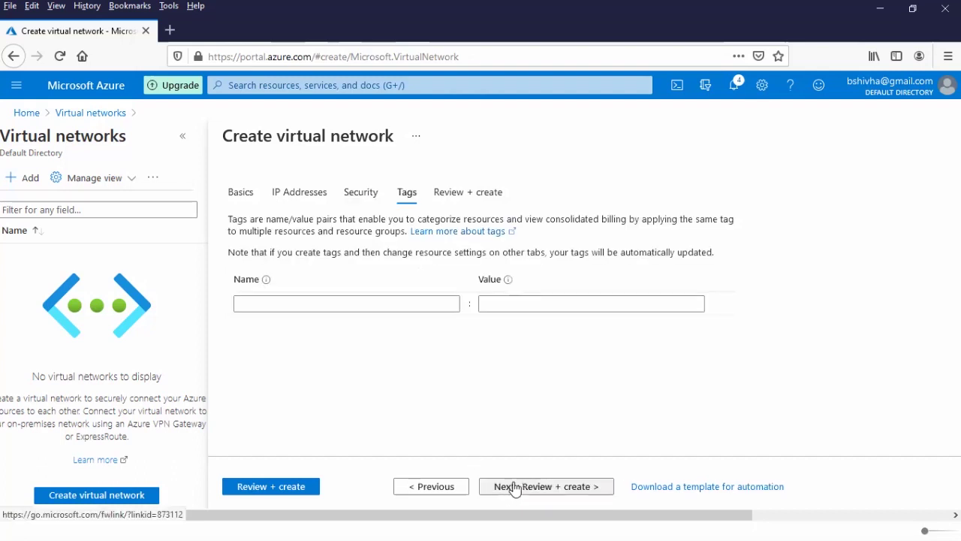
{"action": "left_click", "coordinate": [518, 488]}
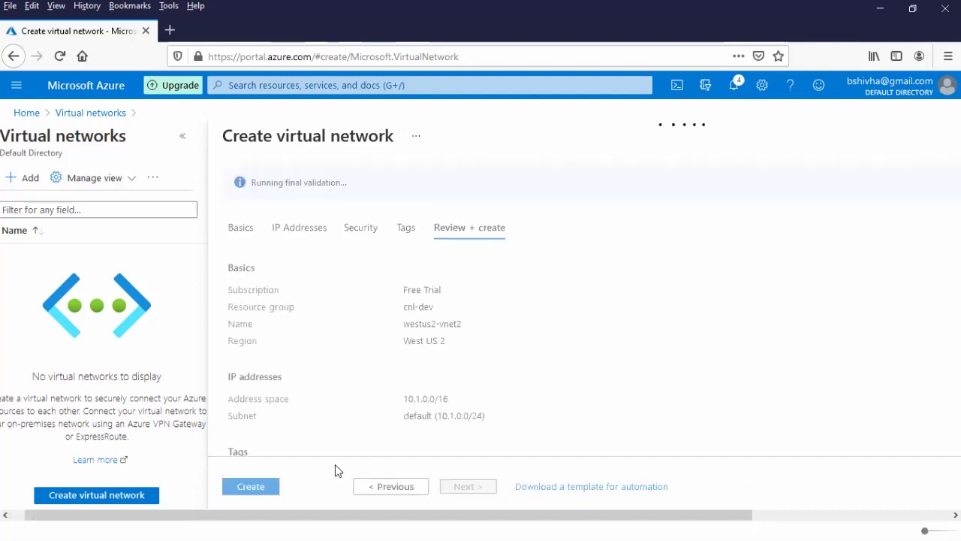
{"action": "left_click", "coordinate": [248, 489]}
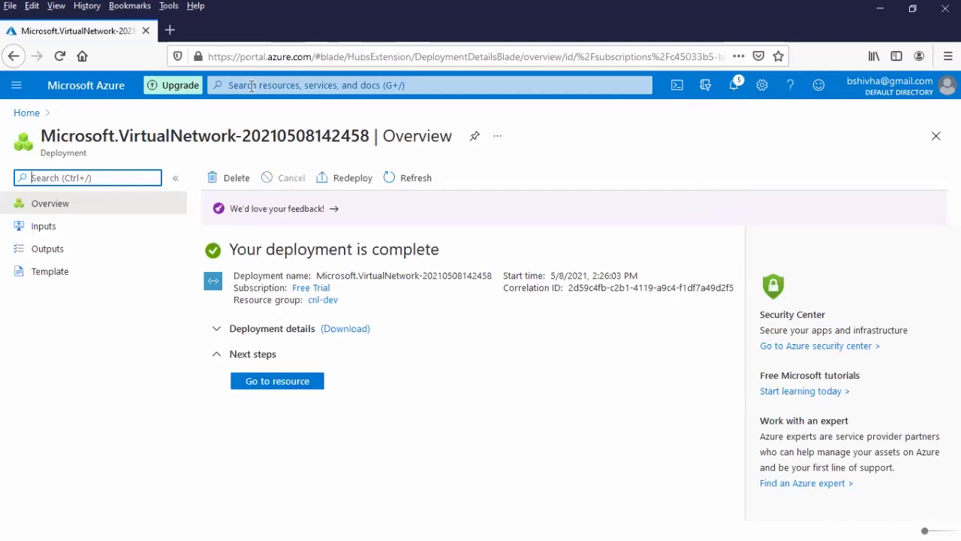
{"action": "left_click", "coordinate": [252, 86]}
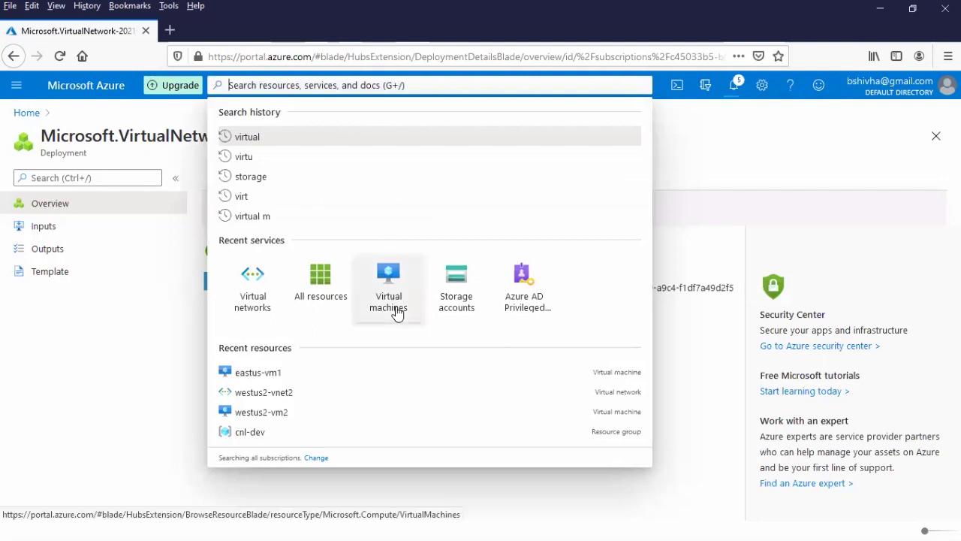
- Start a new virtual machine in resource group cnl-dev named eastus-vm1
{"action": "left_click", "coordinate": [388, 293]}
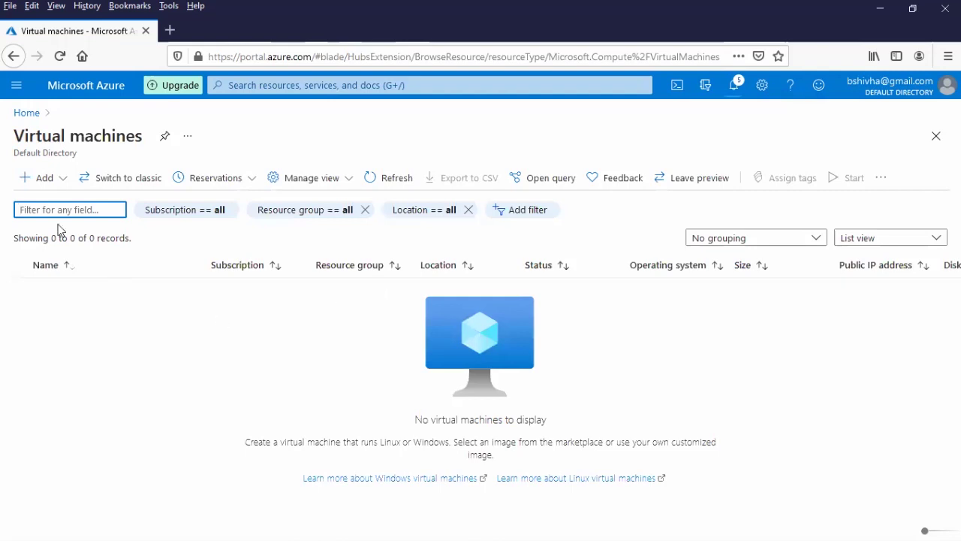
{"action": "left_click", "coordinate": [42, 178]}
{"action": "left_click", "coordinate": [62, 211]}
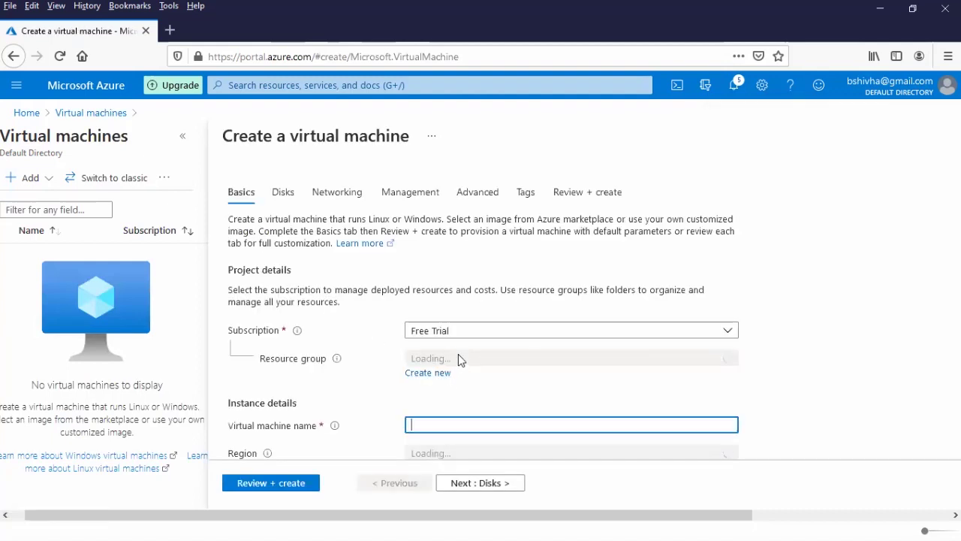
{"action": "left_click", "coordinate": [457, 362]}
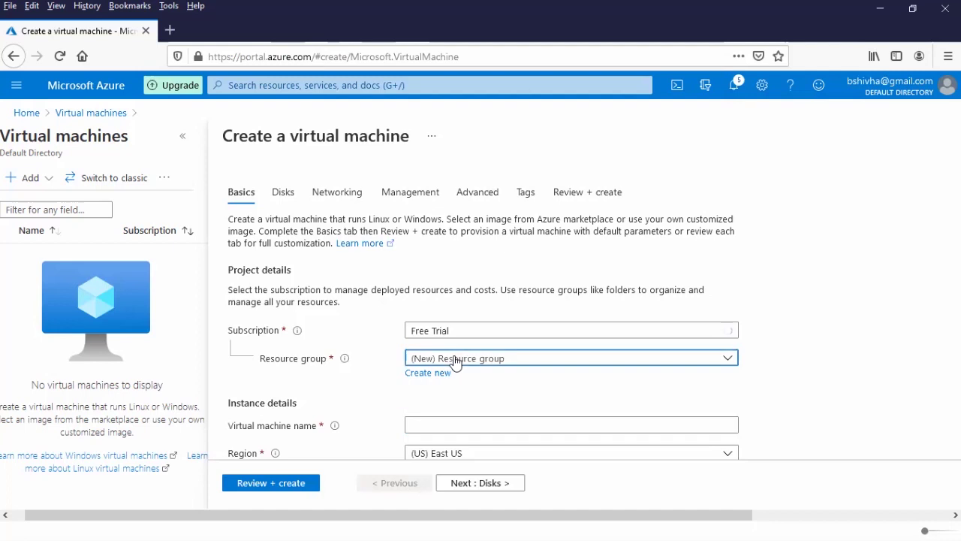
{"action": "left_click", "coordinate": [422, 407]}
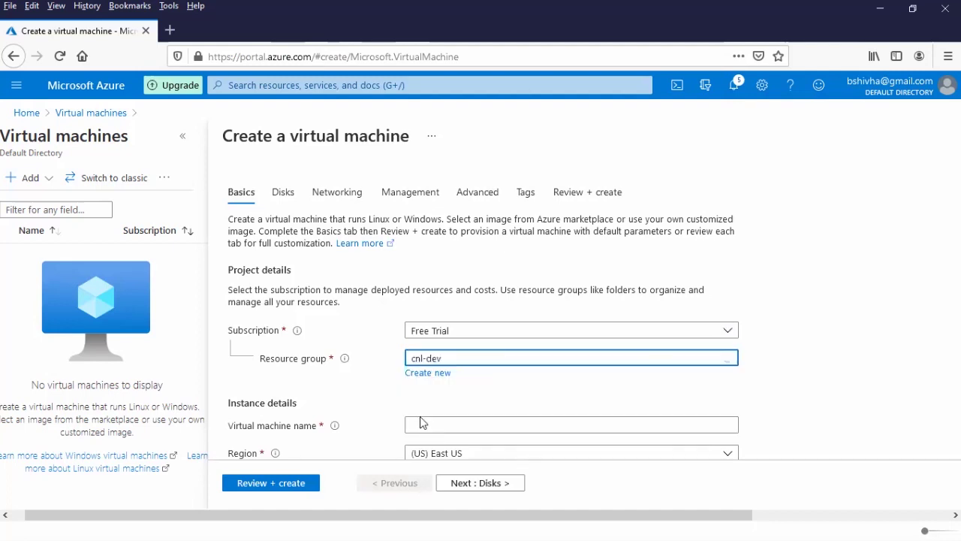
{"action": "left_click", "coordinate": [421, 422]}
{"action": "type", "text": "eas"}
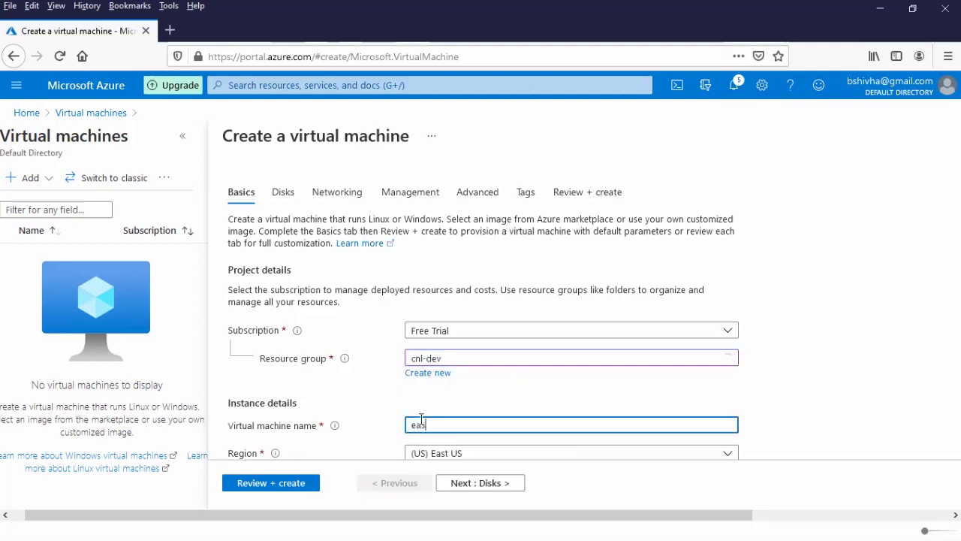
{"action": "type", "text": "tus-vm1"}
- Switch to password authentication and enter the administrator username and password
{"action": "scroll", "coordinate": [420, 394], "scroll_direction": "down", "scroll_amount": 3}
{"action": "scroll", "coordinate": [436, 276], "scroll_direction": "down", "scroll_amount": 2}
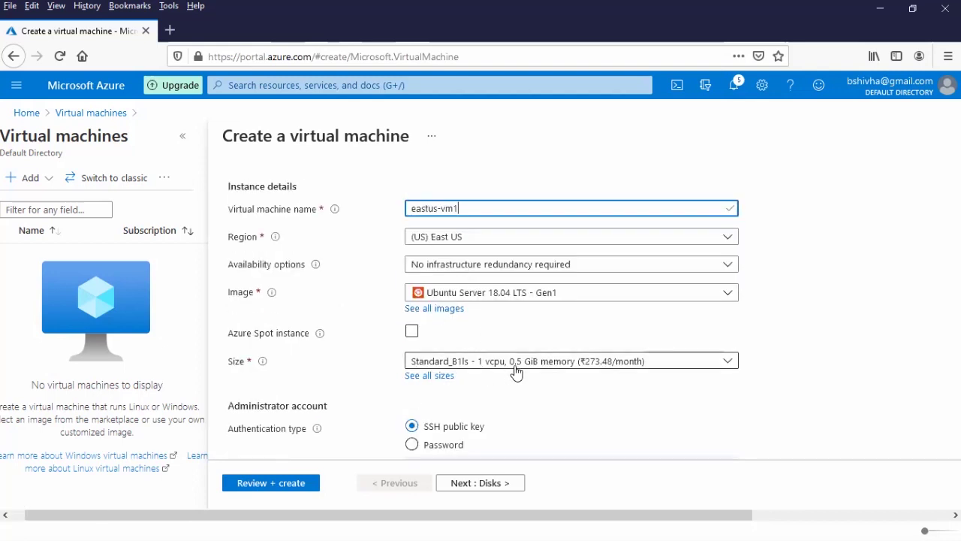
{"action": "left_click", "coordinate": [447, 445]}
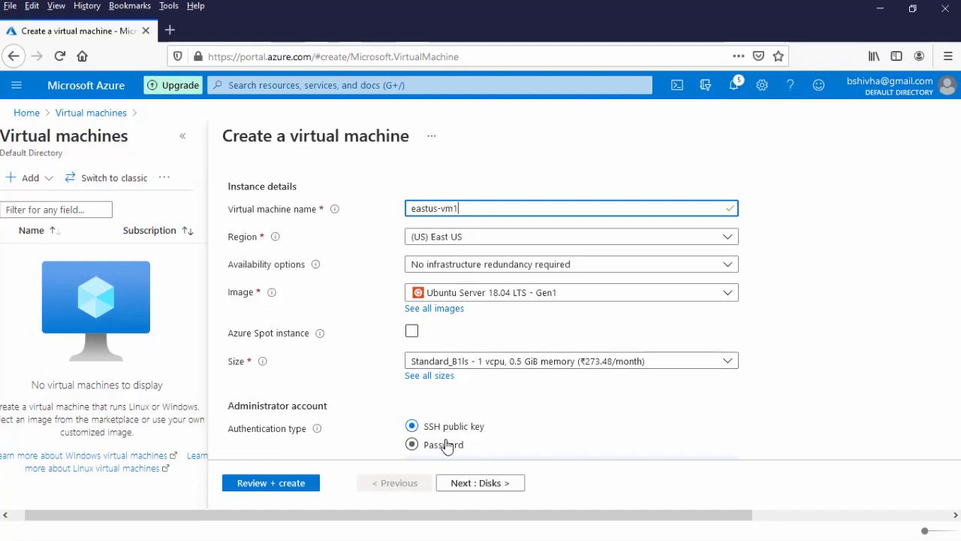
{"action": "scroll", "coordinate": [470, 409], "scroll_direction": "down", "scroll_amount": 1}
{"action": "left_click", "coordinate": [461, 402]}
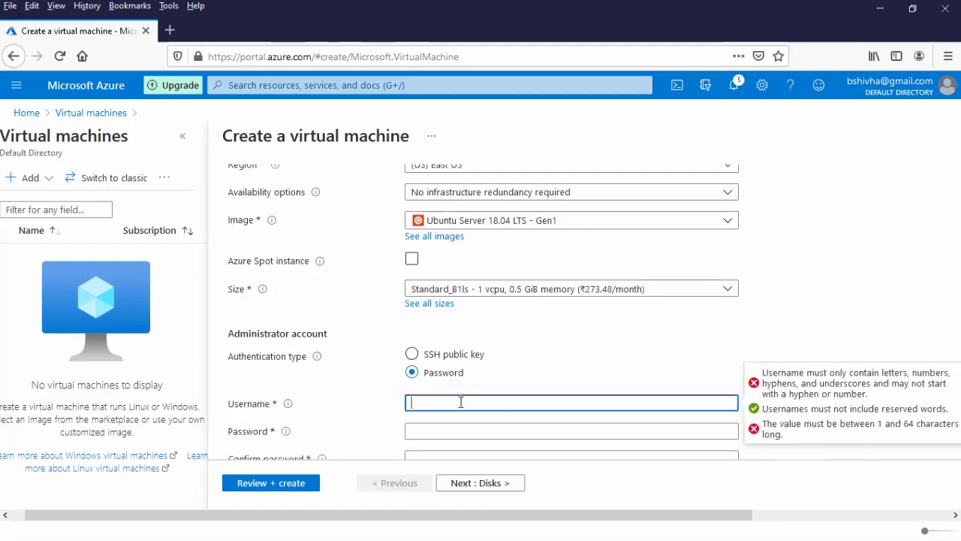
{"action": "type", "text": "bvijay"}
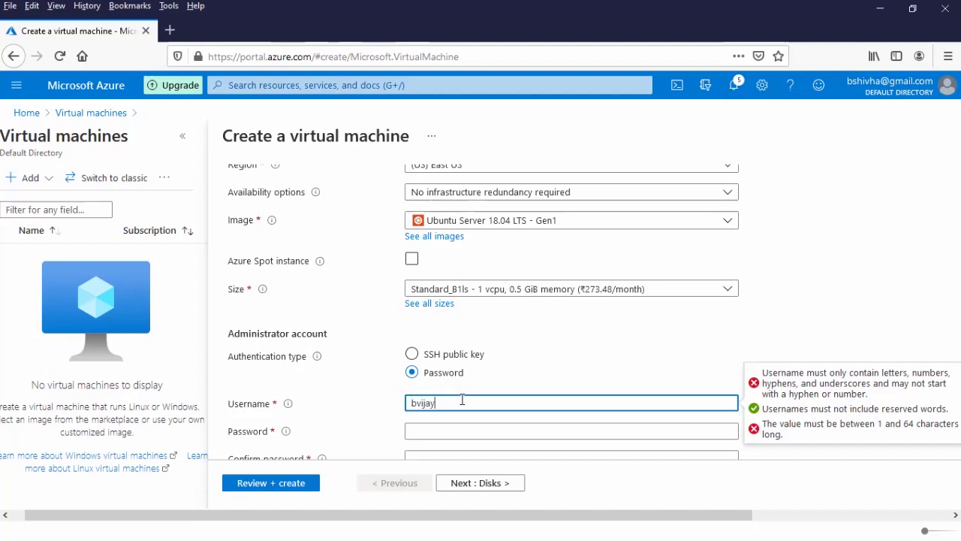
{"action": "type", "text": "com"}
{"action": "key", "text": "Tab"}
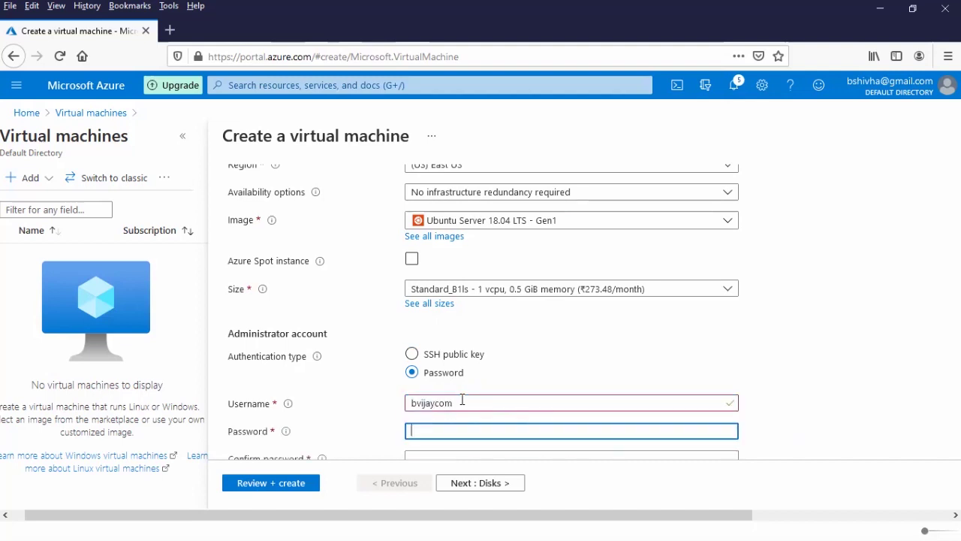
{"action": "type", "text": "********"}
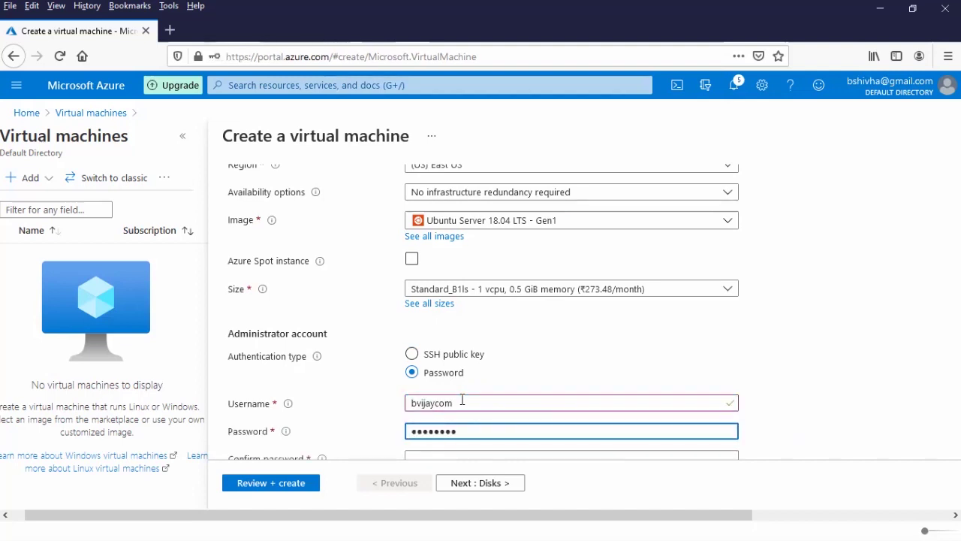
{"action": "type", "text": "***"}
- Confirm the administrator password, retyping it so both entries match
{"action": "scroll", "coordinate": [457, 250], "scroll_direction": "down", "scroll_amount": 3}
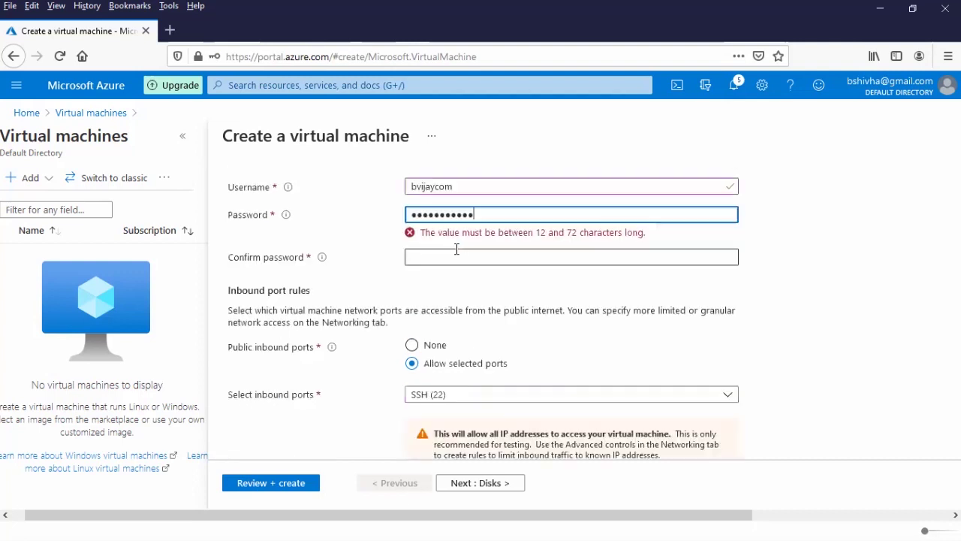
{"action": "left_click", "coordinate": [456, 251]}
{"action": "type", "text": "******"}
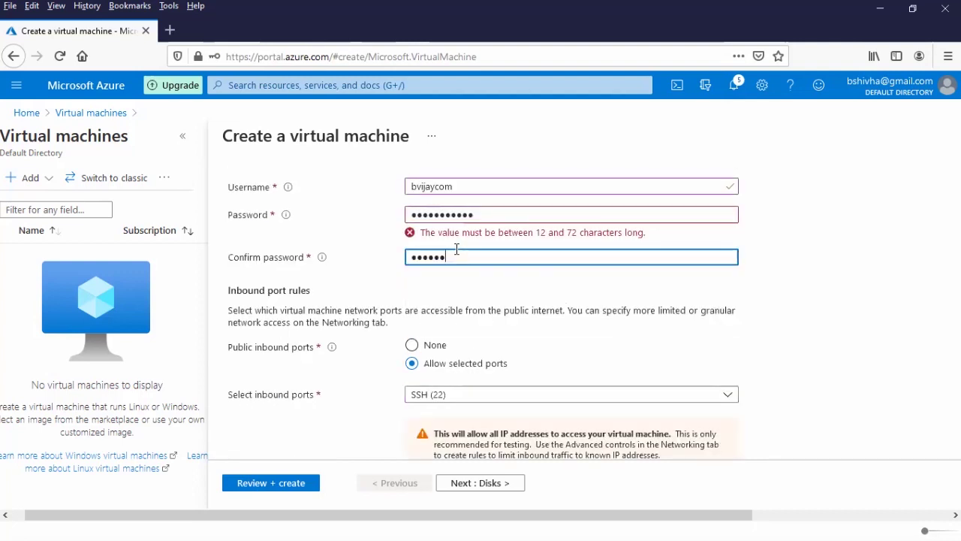
{"action": "type", "text": "******"}
{"action": "left_click", "coordinate": [495, 247]}
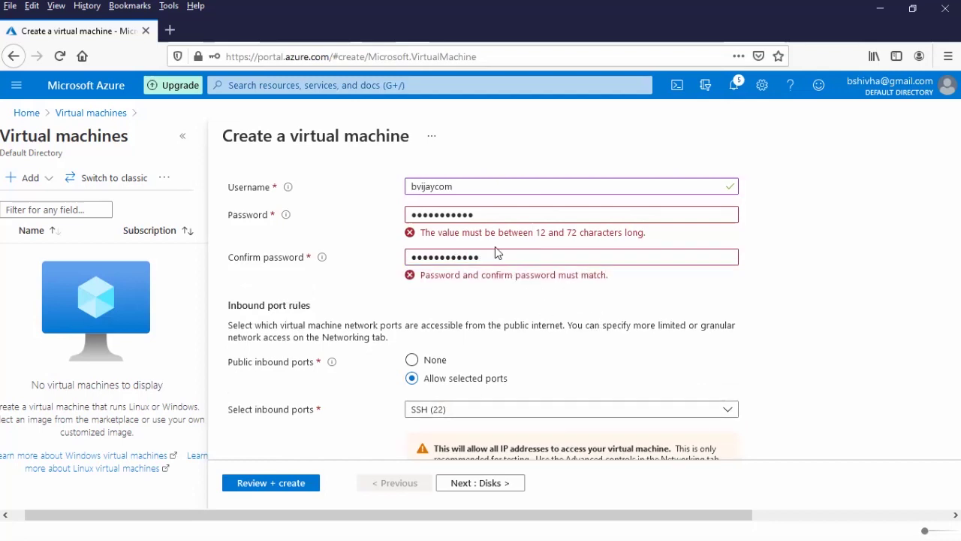
{"action": "left_click_drag", "start_coordinate": [516, 212], "coordinate": [393, 211]}
{"action": "type", "text": "********"}
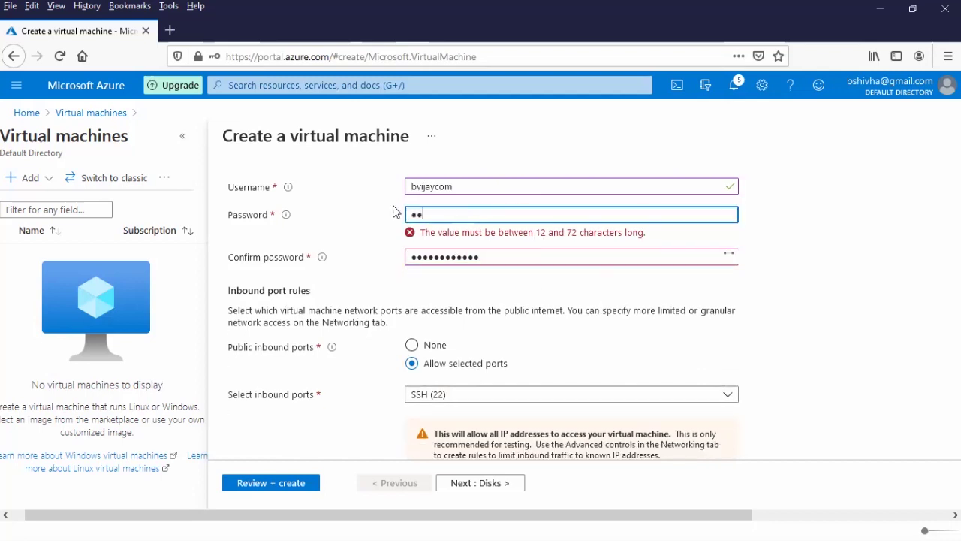
{"action": "type", "text": "***"}
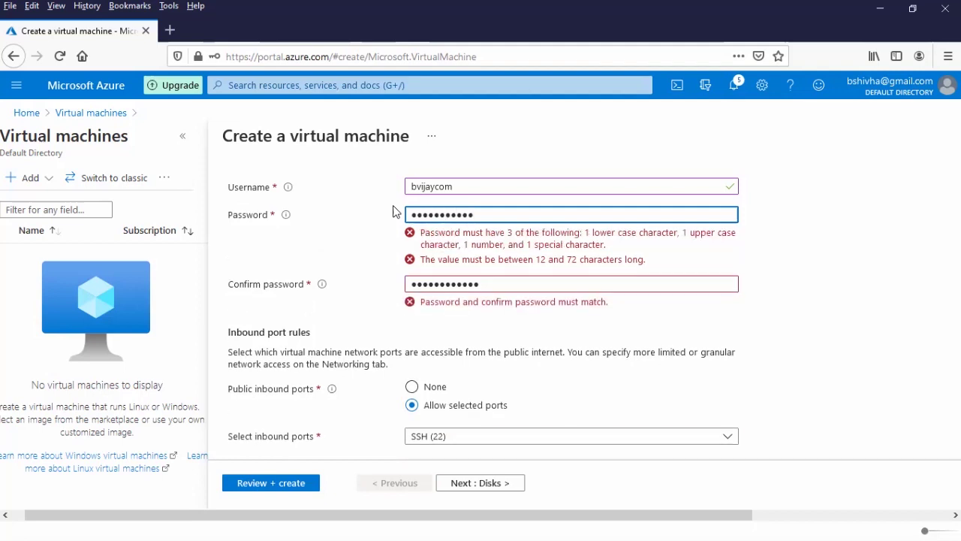
{"action": "type", "text": "*"}
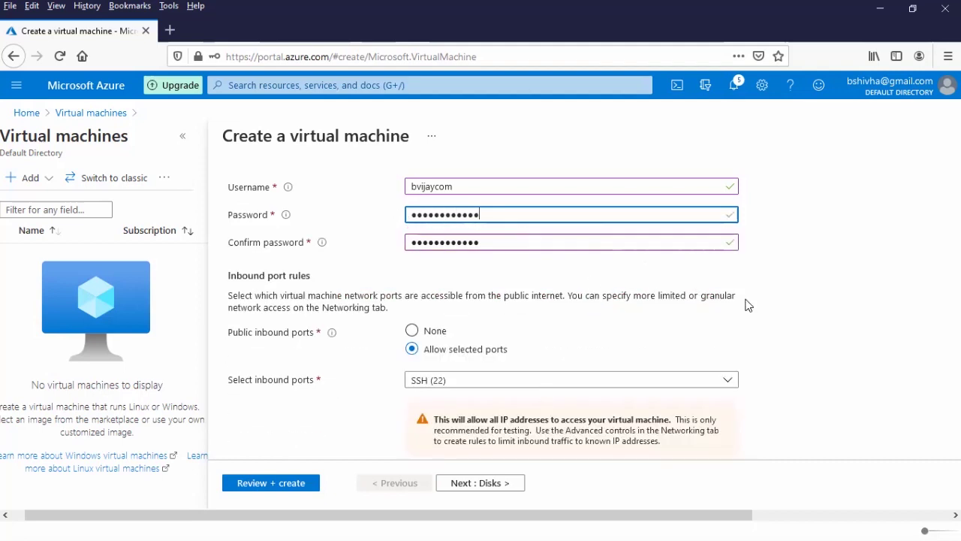
{"action": "scroll", "coordinate": [481, 349], "scroll_direction": "down", "scroll_amount": 1}
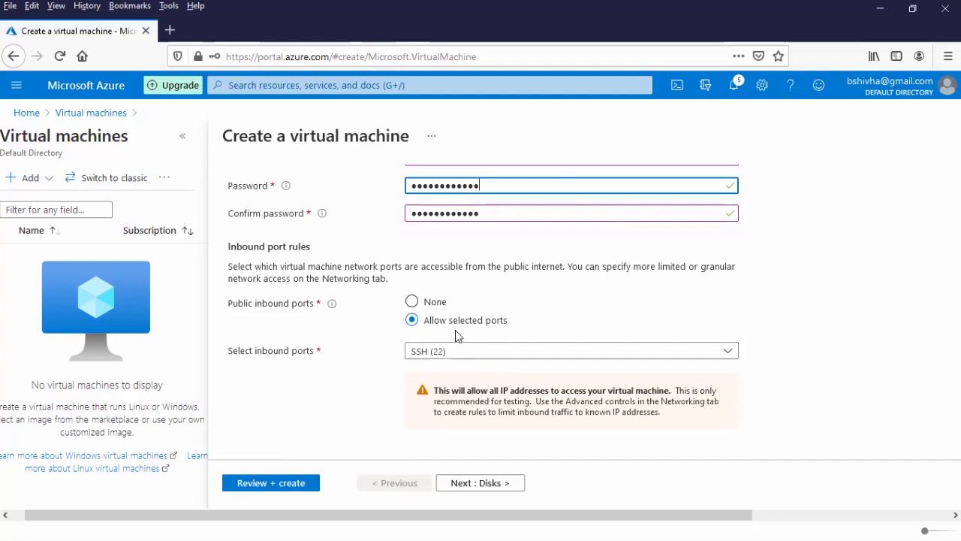
- Set the VM's OS disk type to Standard HDD
{"action": "left_click", "coordinate": [501, 482]}
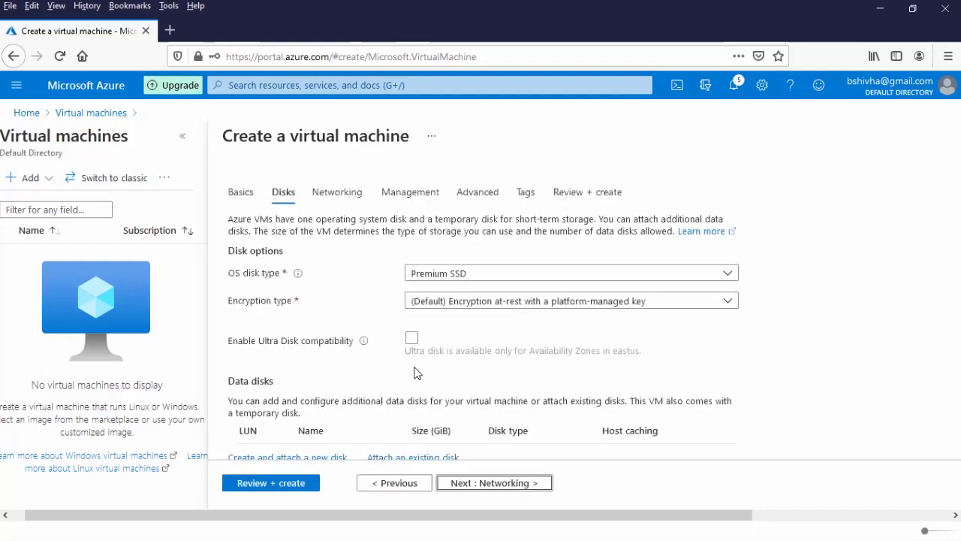
{"action": "left_click", "coordinate": [480, 276]}
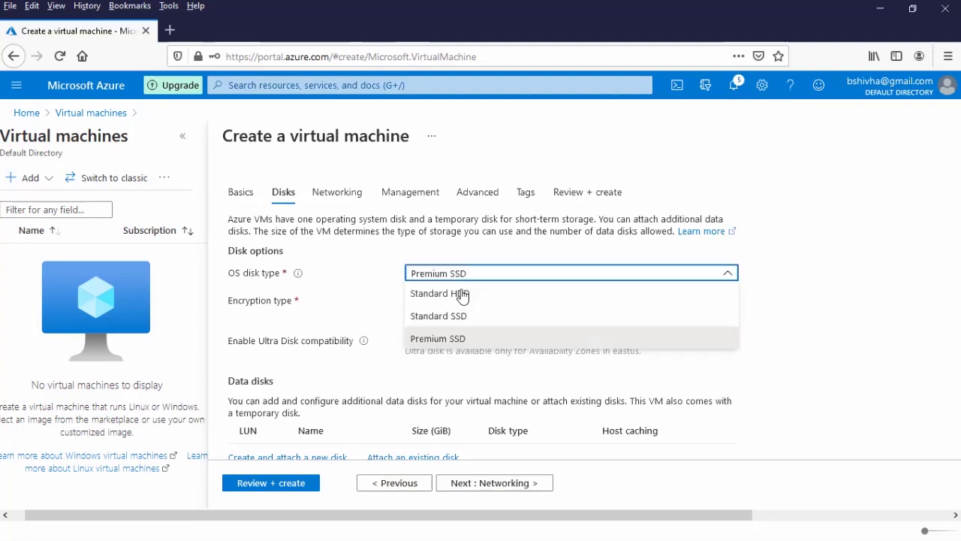
{"action": "left_click", "coordinate": [462, 294]}
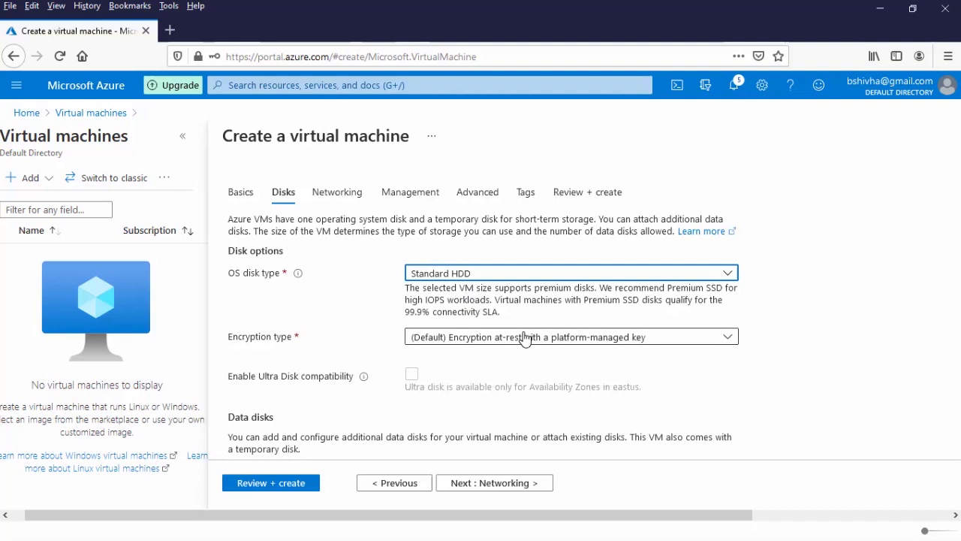
{"action": "scroll", "coordinate": [492, 402], "scroll_direction": "down", "scroll_amount": 3}
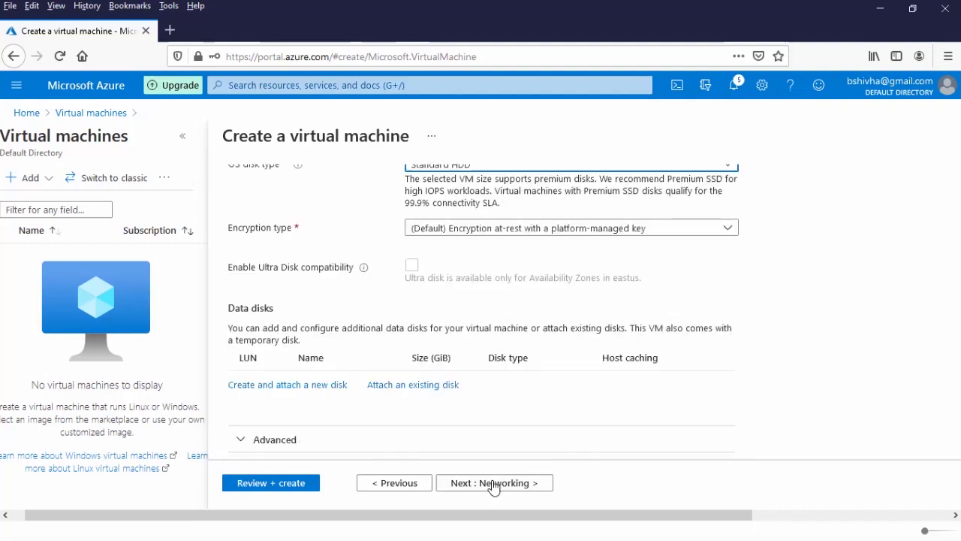
{"action": "left_click", "coordinate": [495, 483]}
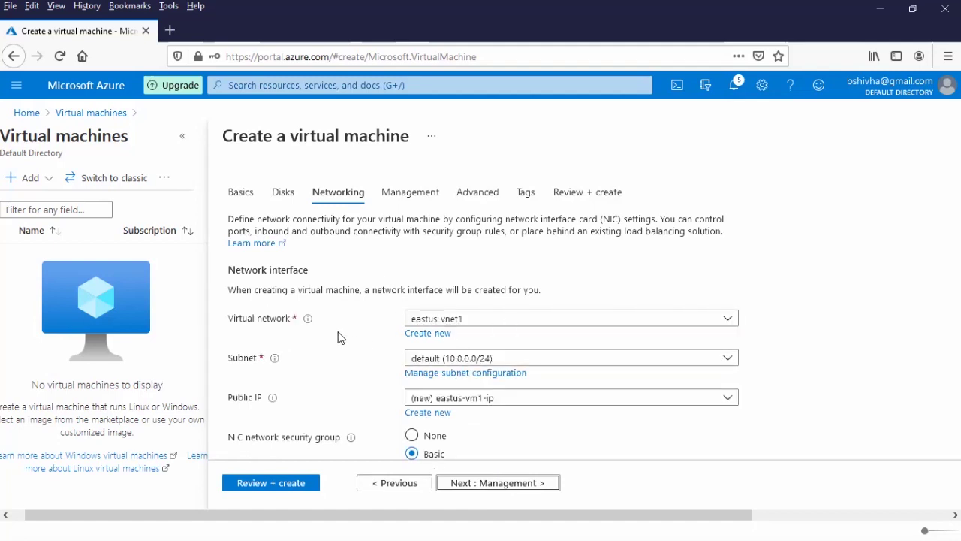
- Keep eastus-vnet1 with its default 10.0.0.0/24 subnet and continue to Management
{"action": "left_click", "coordinate": [444, 318]}
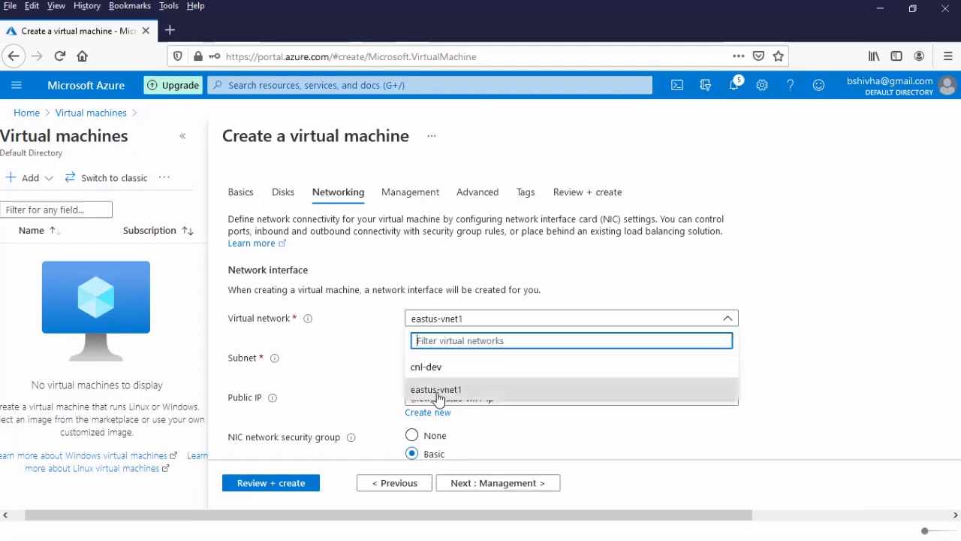
{"action": "left_click", "coordinate": [488, 389]}
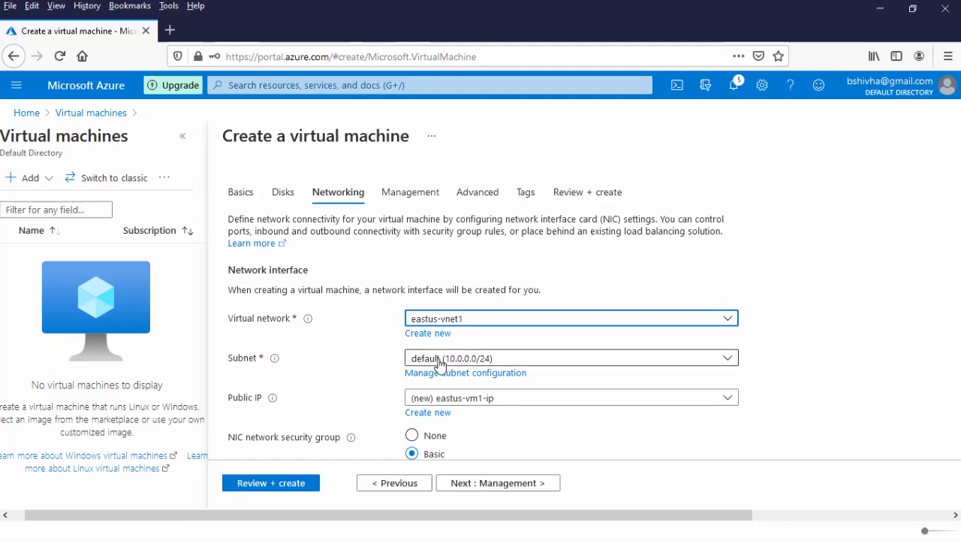
{"action": "scroll", "coordinate": [518, 484], "scroll_direction": "down", "scroll_amount": 3}
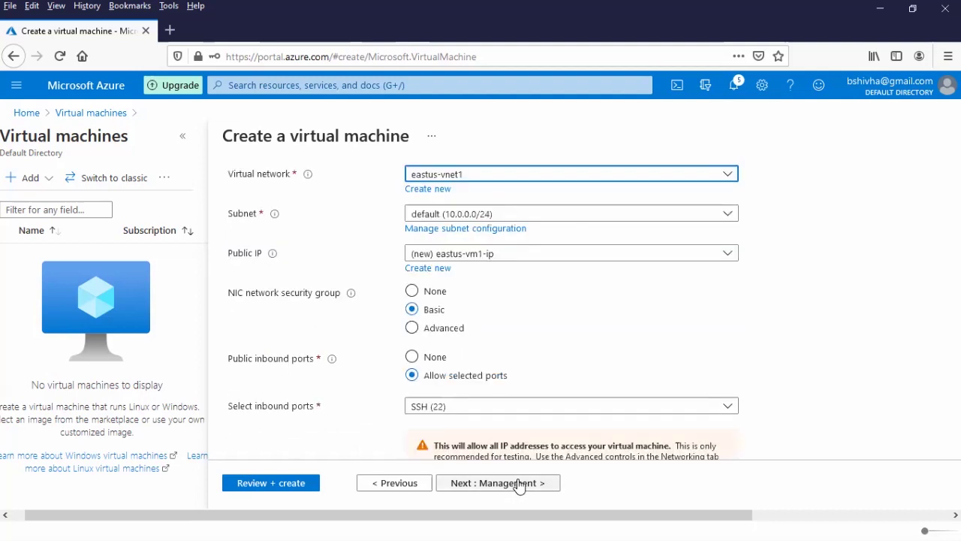
{"action": "left_click", "coordinate": [520, 483]}
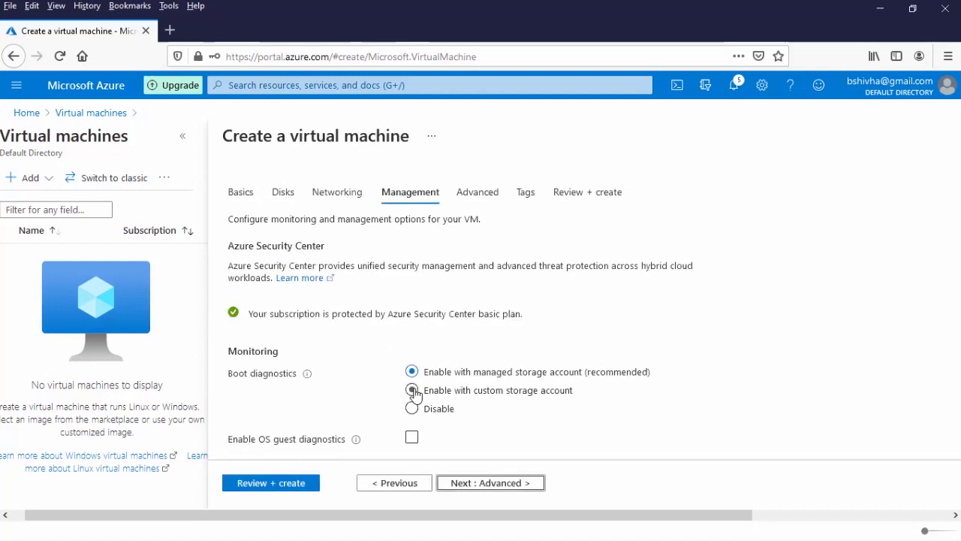
- Enable boot diagnostics with custom storage account cnldevdiag519 and continue to Advanced
{"action": "left_click", "coordinate": [524, 399]}
{"action": "scroll", "coordinate": [524, 400], "scroll_direction": "down", "scroll_amount": 2}
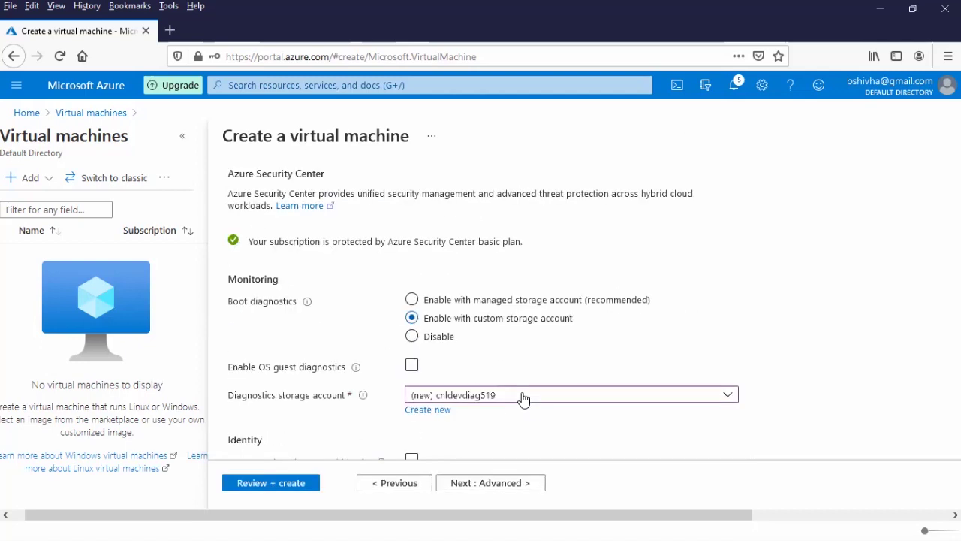
{"action": "scroll", "coordinate": [522, 398], "scroll_direction": "down", "scroll_amount": 2}
{"action": "scroll", "coordinate": [502, 428], "scroll_direction": "down", "scroll_amount": 5}
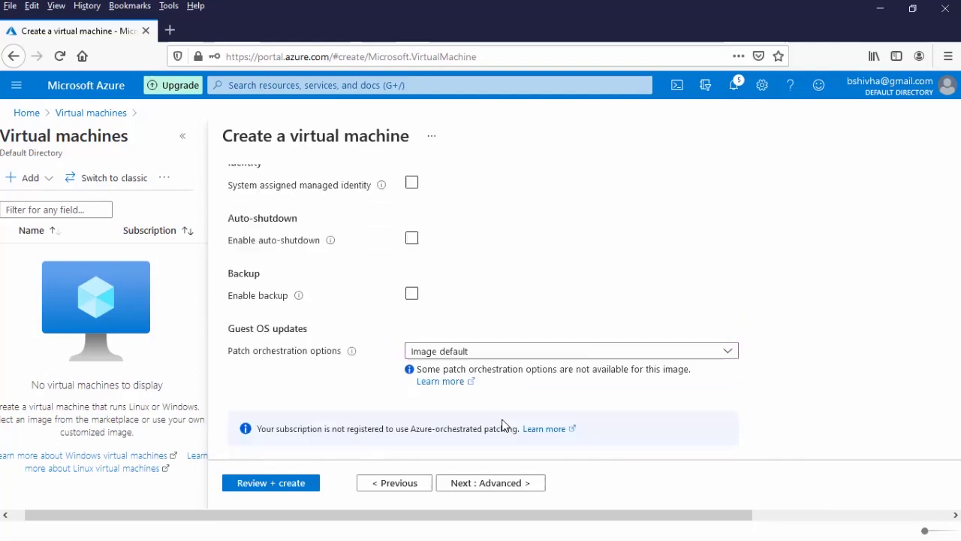
{"action": "left_click", "coordinate": [494, 483]}
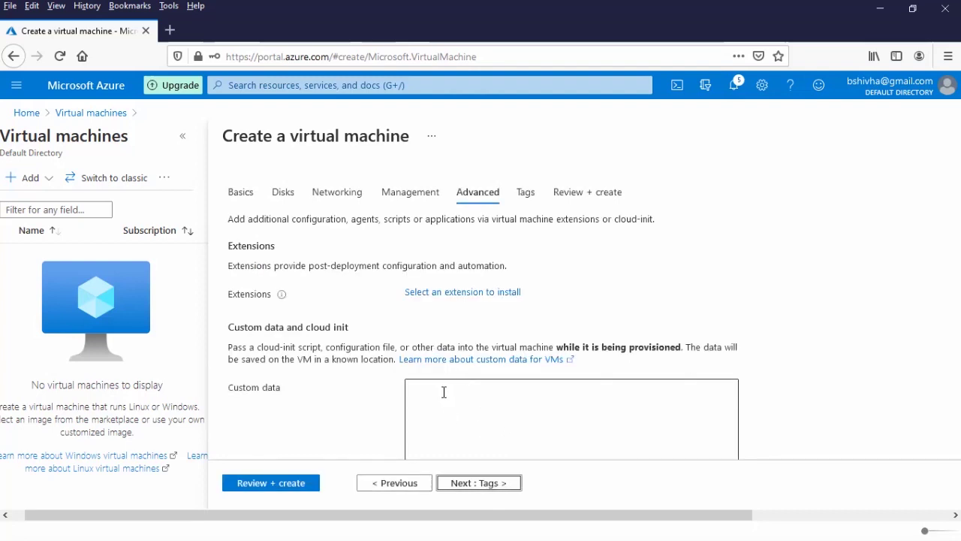
- Leave the Advanced custom data empty and advance to the Tags step
{"action": "scroll", "coordinate": [444, 392], "scroll_direction": "down", "scroll_amount": 1}
{"action": "scroll", "coordinate": [433, 355], "scroll_direction": "down", "scroll_amount": 1}
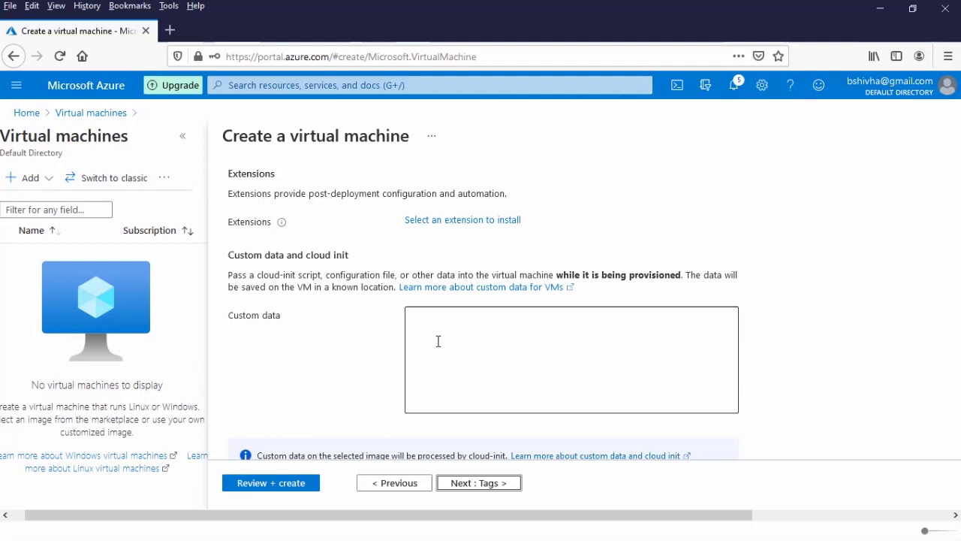
{"action": "left_click", "coordinate": [487, 485]}
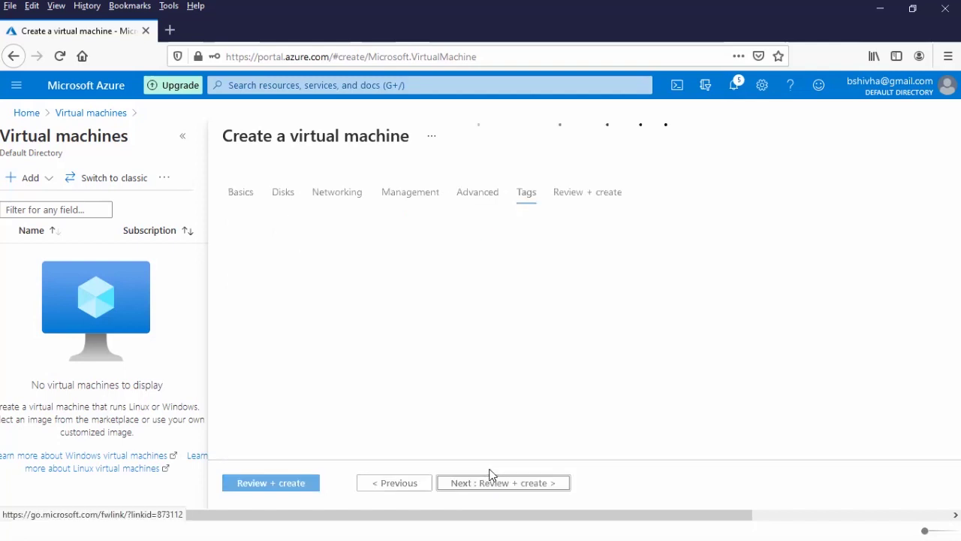
- Pass validation on Review + create and submit the VM deployment to cnl-dev
{"action": "left_click", "coordinate": [490, 484]}
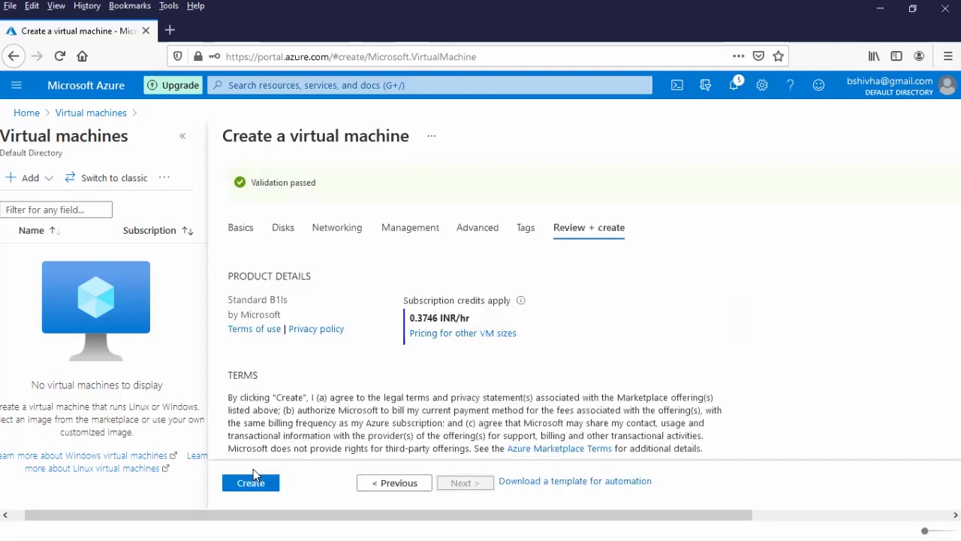
{"action": "left_click", "coordinate": [250, 483]}
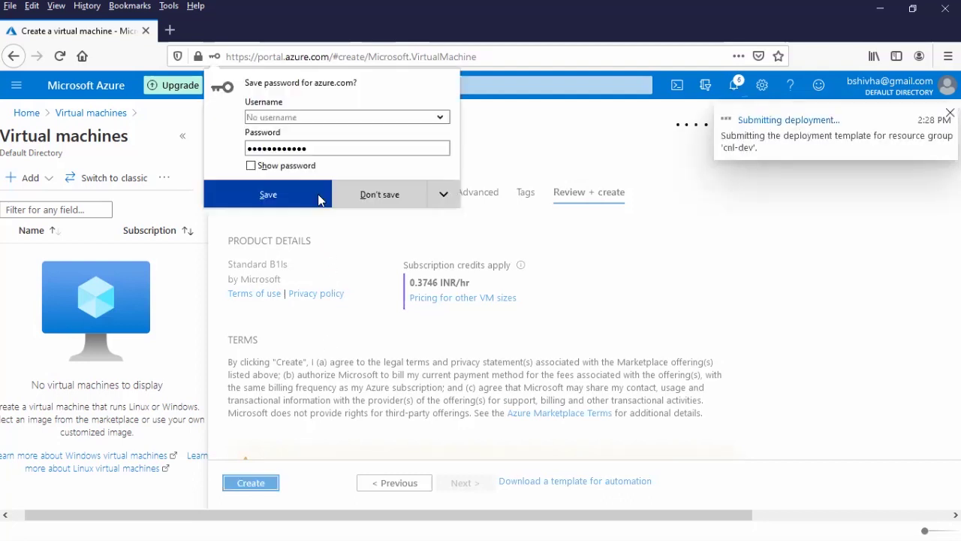
- Decline Firefox's password save and start a second VM via Virtual machines > Add
{"action": "left_click", "coordinate": [407, 195]}
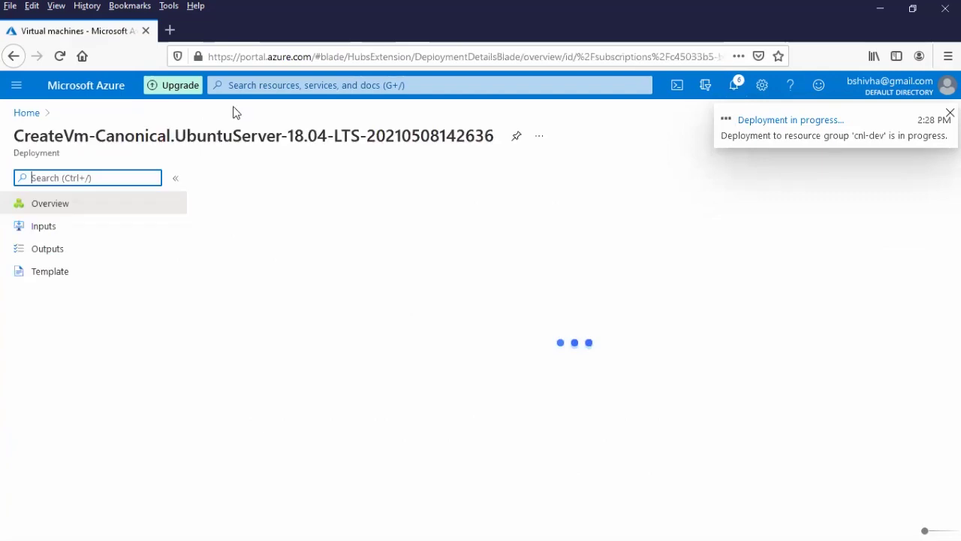
{"action": "left_click", "coordinate": [253, 84]}
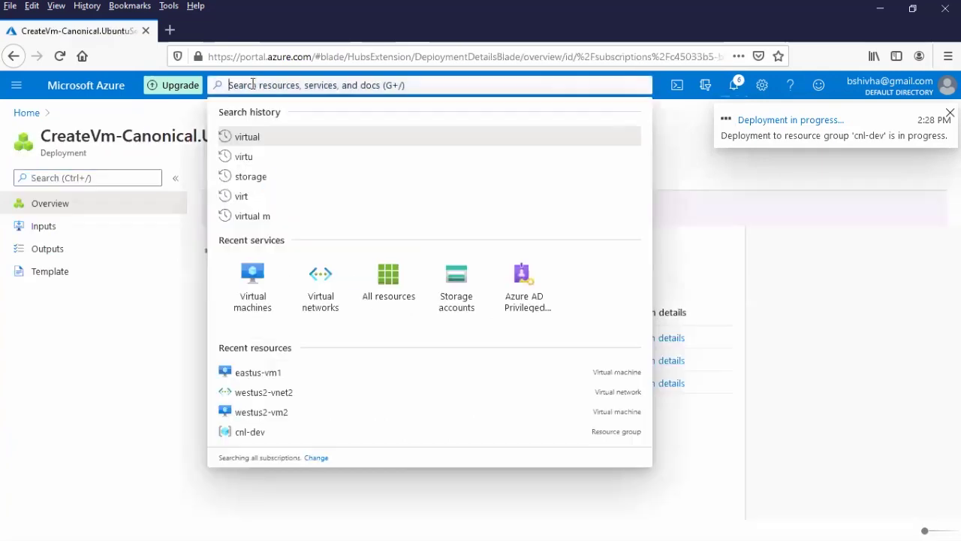
{"action": "left_click", "coordinate": [256, 299]}
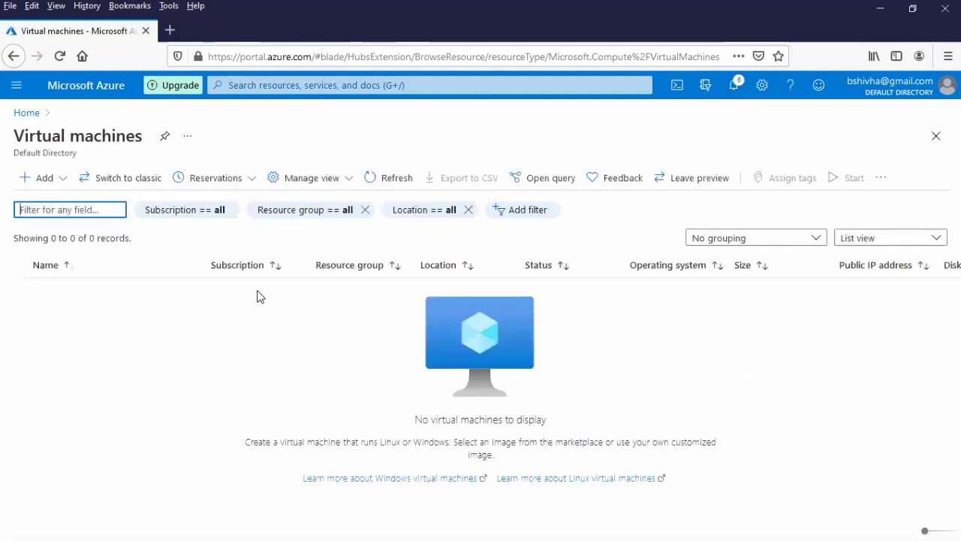
{"action": "left_click", "coordinate": [42, 177]}
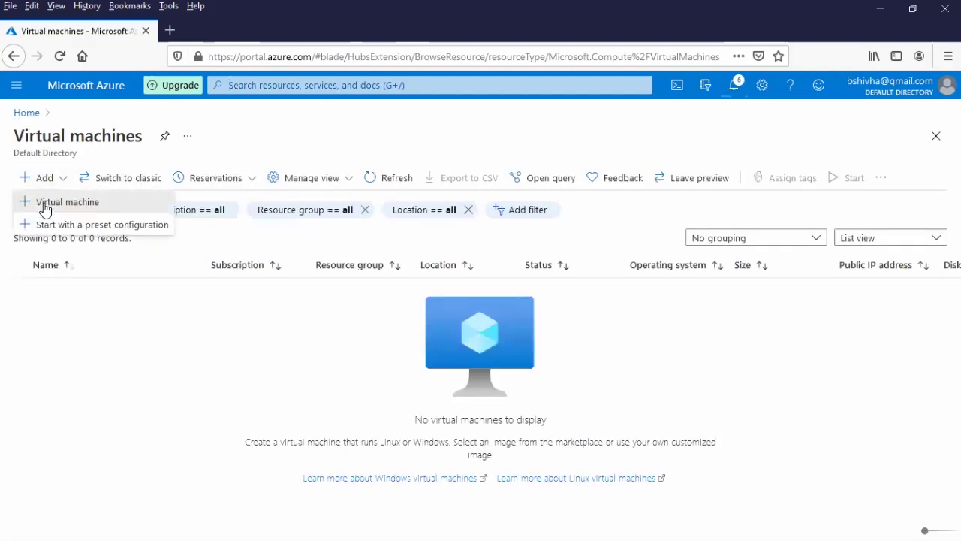
{"action": "left_click", "coordinate": [43, 201]}
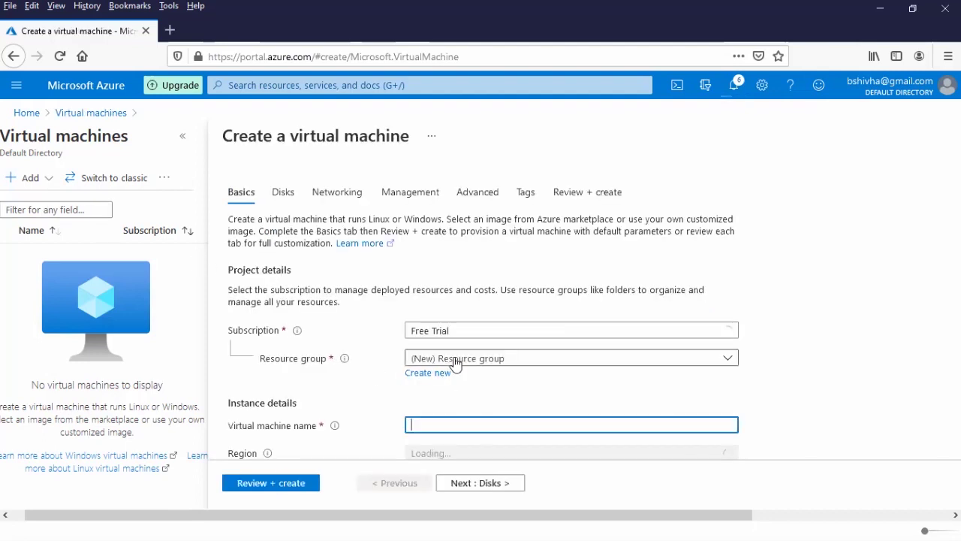
- Put the VM westus2-vm2 in resource group cnl-dev, region (US) West US 2
{"action": "left_click", "coordinate": [455, 361]}
{"action": "left_click", "coordinate": [439, 406]}
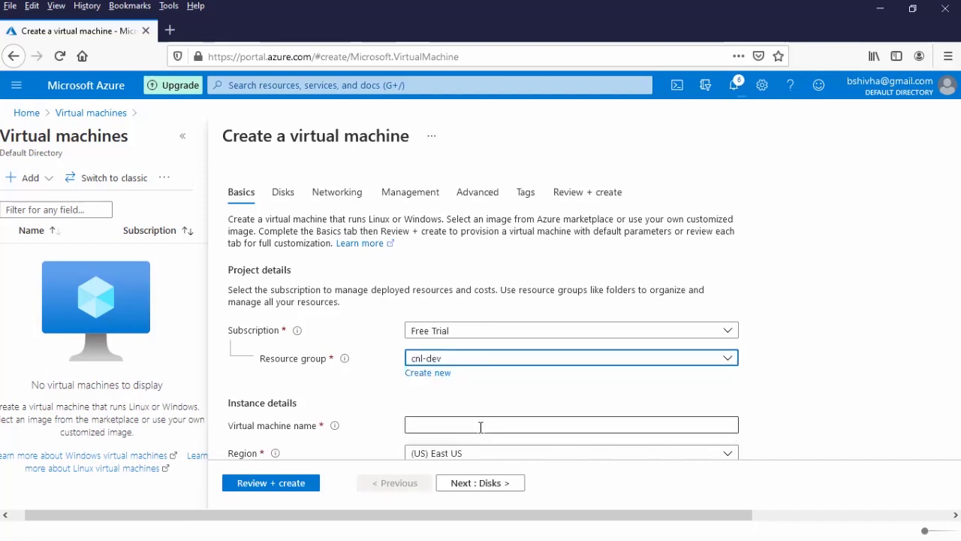
{"action": "left_click", "coordinate": [471, 426]}
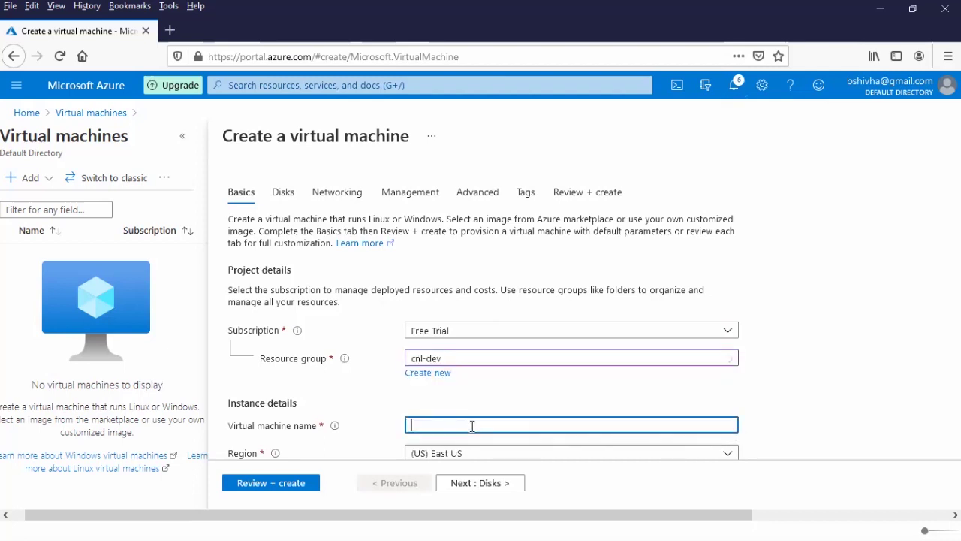
{"action": "type", "text": "westus2-vm2"}
{"action": "scroll", "coordinate": [504, 337], "scroll_direction": "down", "scroll_amount": 2}
{"action": "left_click", "coordinate": [463, 388]}
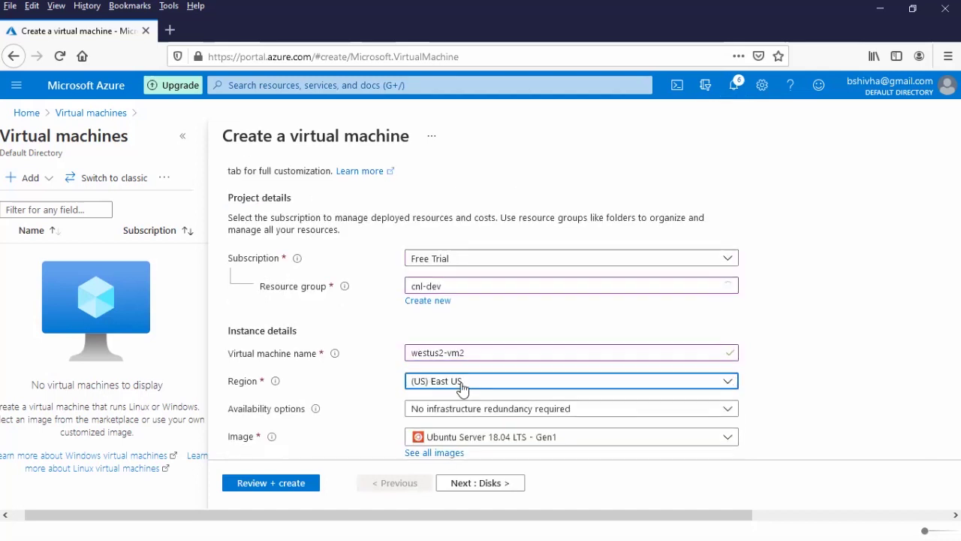
{"action": "left_click", "coordinate": [461, 225]}
- Use password authentication, entering the administrator username and a confirmed password
{"action": "scroll", "coordinate": [731, 402], "scroll_direction": "down", "scroll_amount": 5}
{"action": "left_click", "coordinate": [443, 372]}
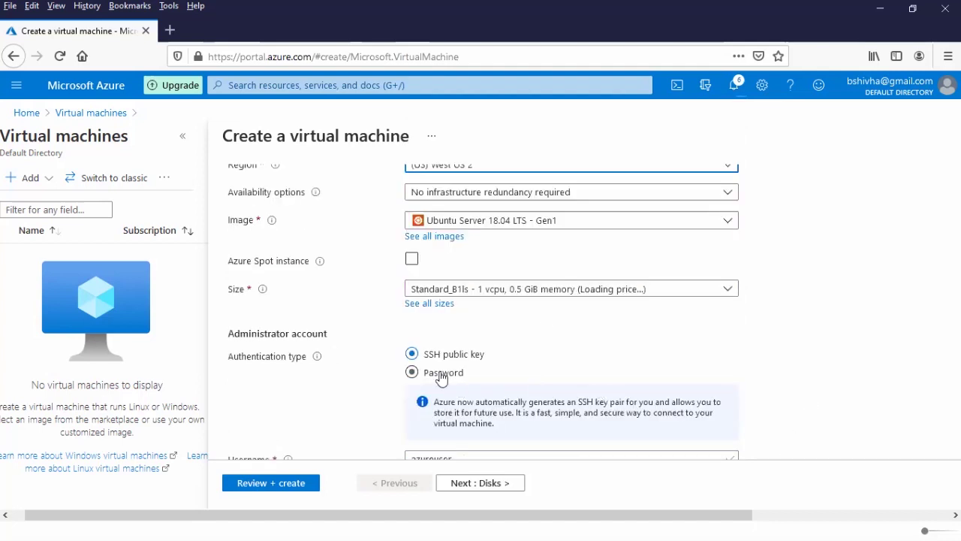
{"action": "scroll", "coordinate": [445, 347], "scroll_direction": "down", "scroll_amount": 2}
{"action": "left_click", "coordinate": [436, 330]}
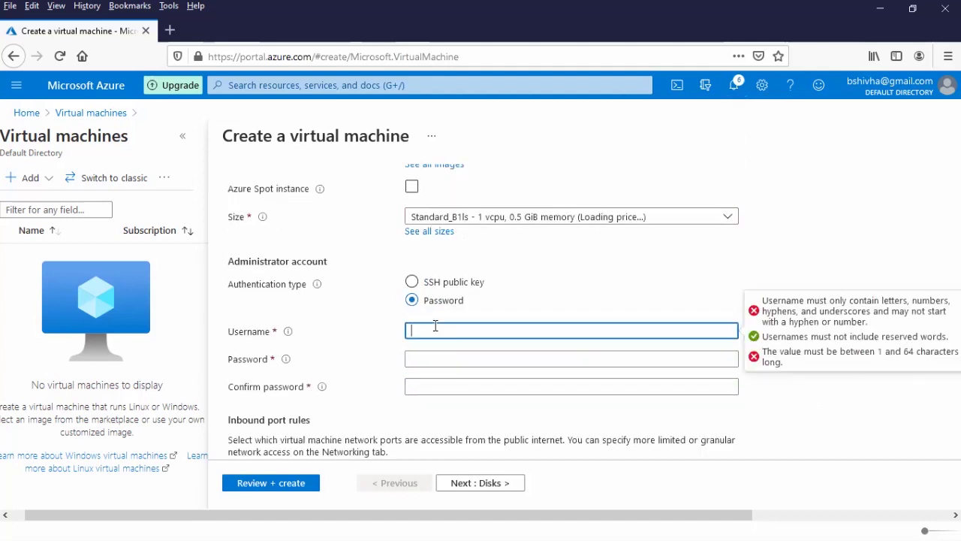
{"action": "type", "text": "bvijay.com"}
{"action": "key", "text": "Tab"}
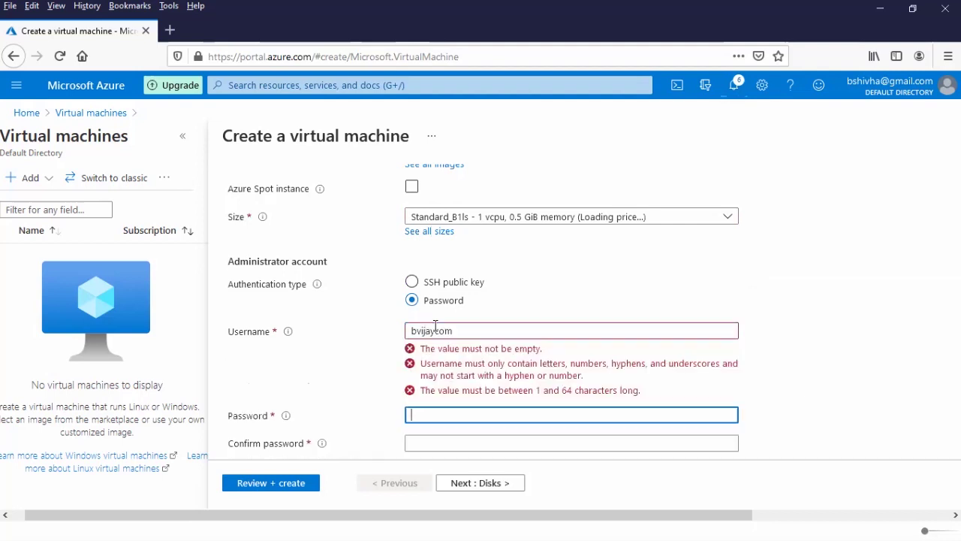
{"action": "type", "text": "••••••••"}
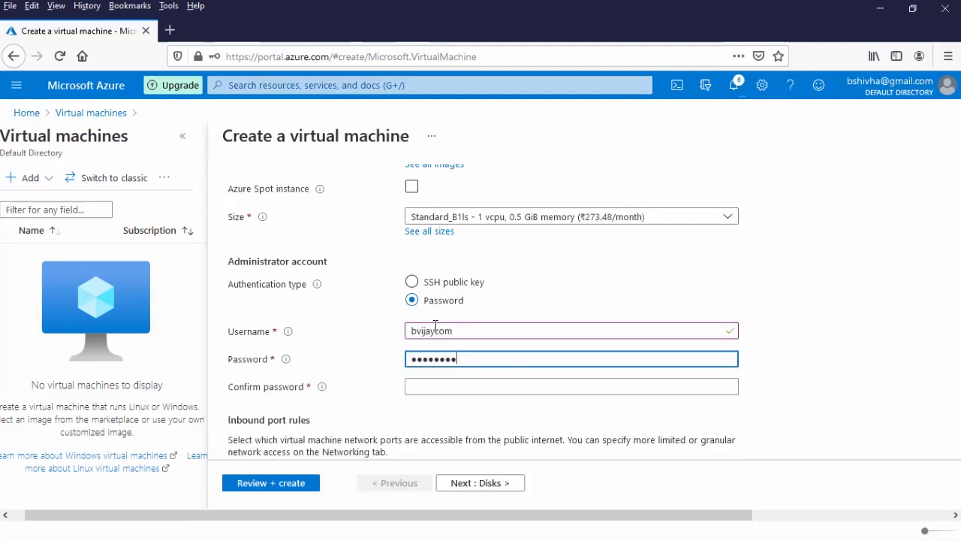
{"action": "type", "text": "••••"}
{"action": "key", "text": "Tab"}
{"action": "type", "text": "•"}
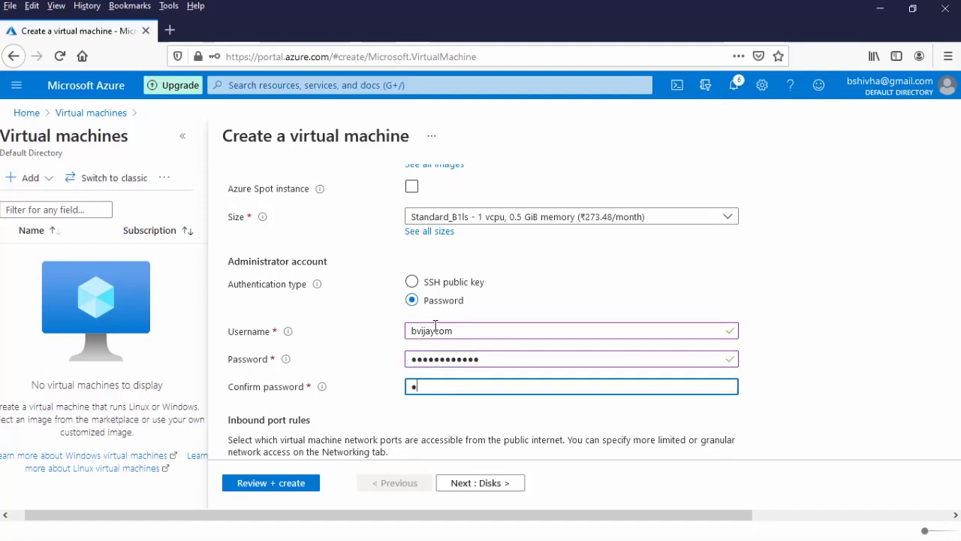
{"action": "type", "text": "••••••••"}
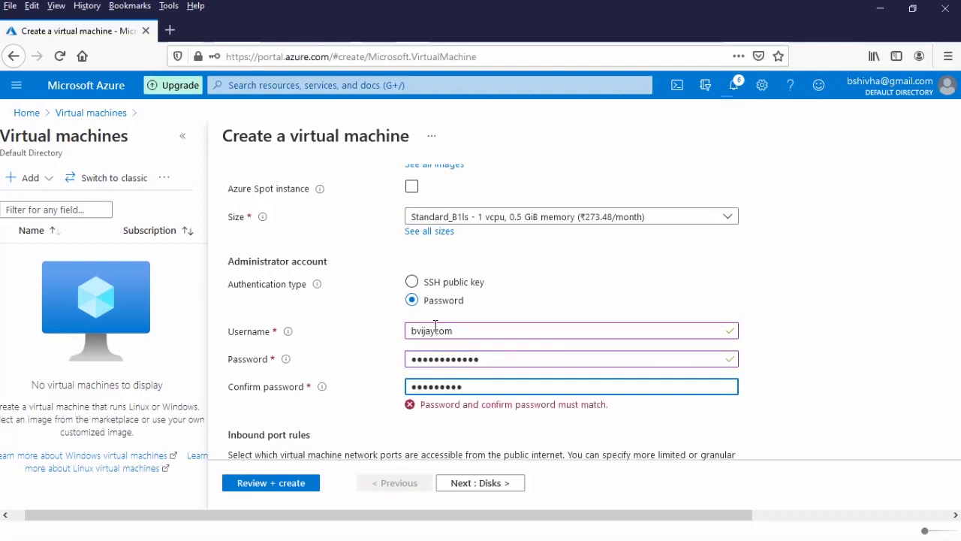
{"action": "type", "text": "••••"}
- Advance past the Disks step to Networking
{"action": "scroll", "coordinate": [433, 321], "scroll_direction": "down", "scroll_amount": 3}
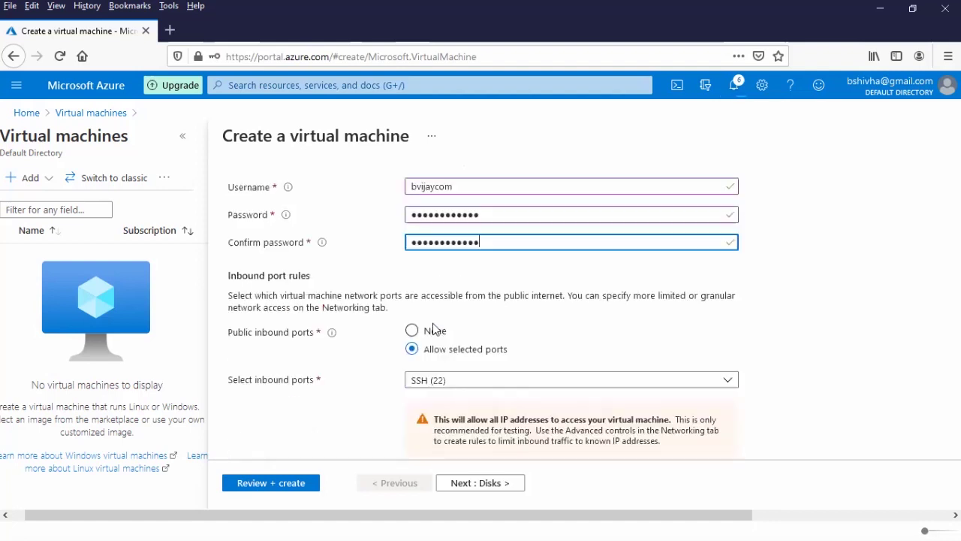
{"action": "scroll", "coordinate": [484, 474], "scroll_direction": "down", "scroll_amount": 1}
{"action": "left_click", "coordinate": [481, 484]}
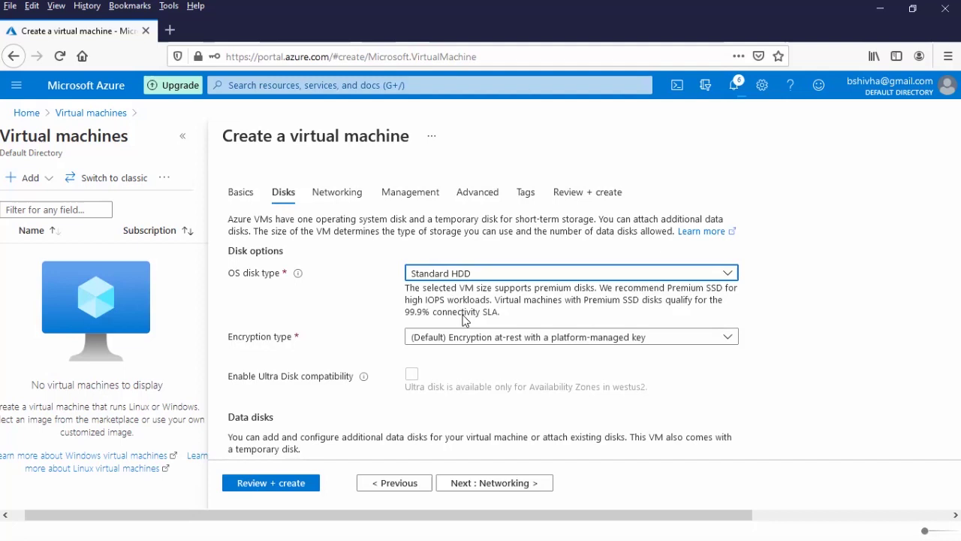
{"action": "scroll", "coordinate": [490, 353], "scroll_direction": "down", "scroll_amount": 3}
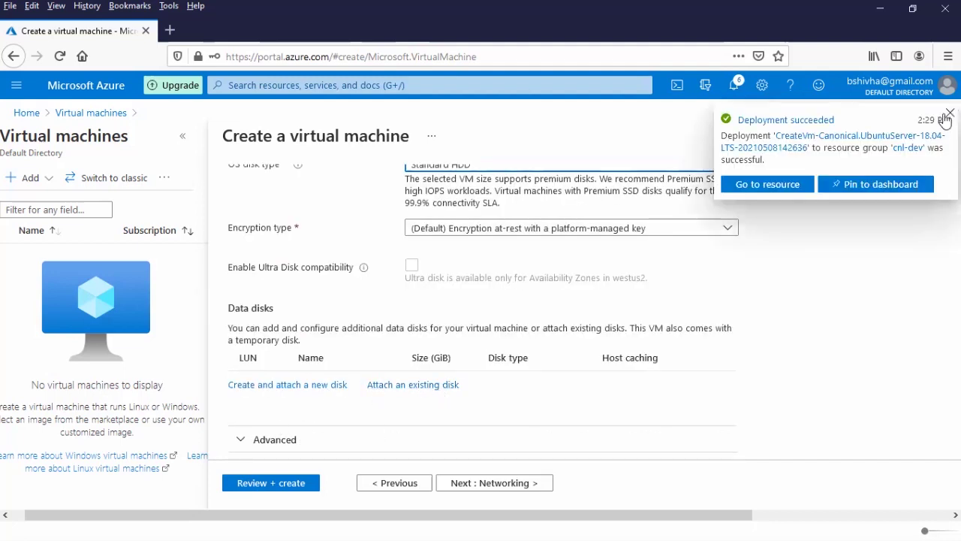
{"action": "left_click", "coordinate": [512, 490]}
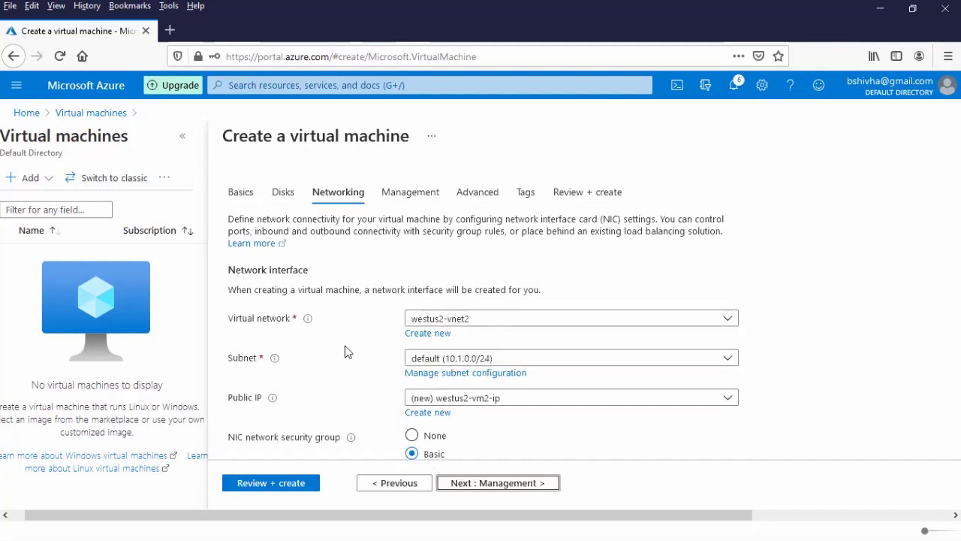
- Confirm westus2-vnet2 with the default 10.1.0.0/24 subnet and advance to Management
{"action": "left_click", "coordinate": [179, 140]}
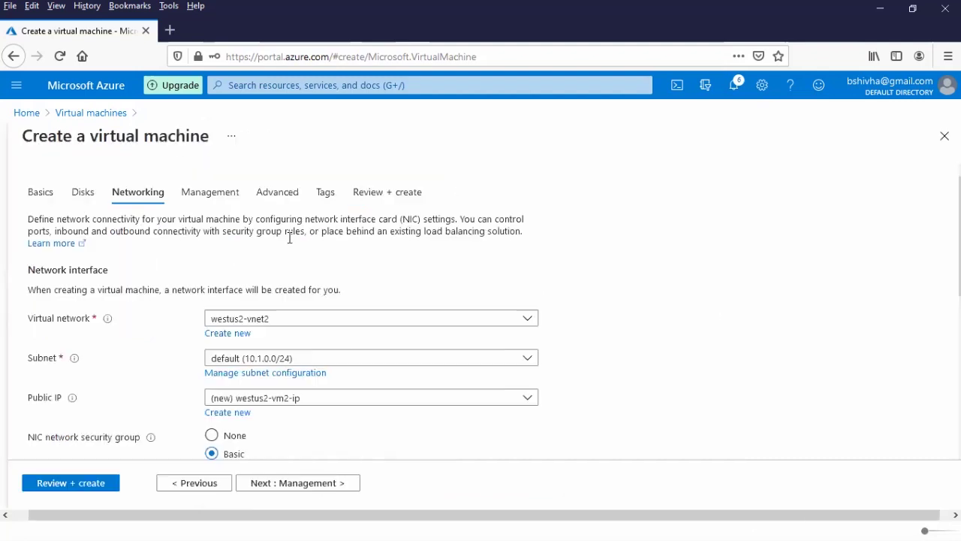
{"action": "left_click", "coordinate": [279, 321]}
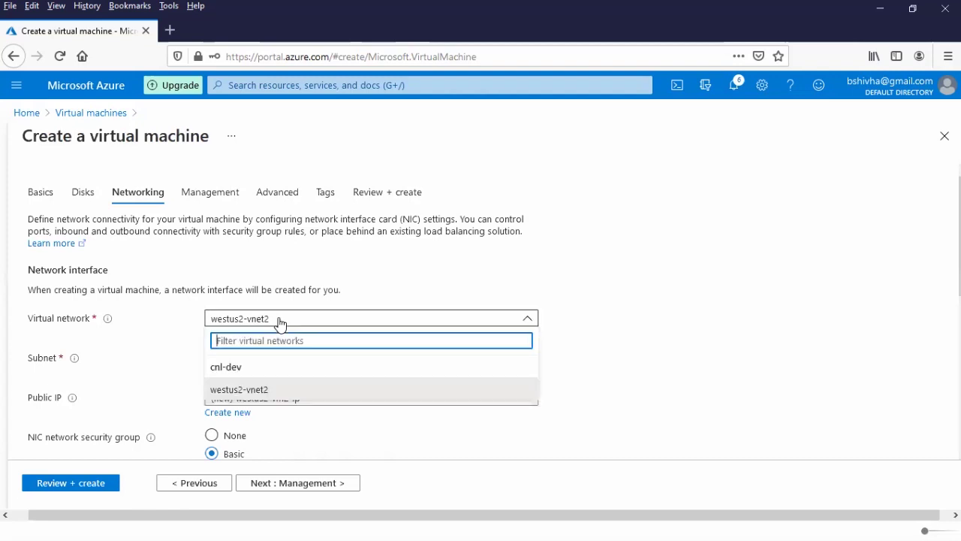
{"action": "left_click", "coordinate": [262, 391]}
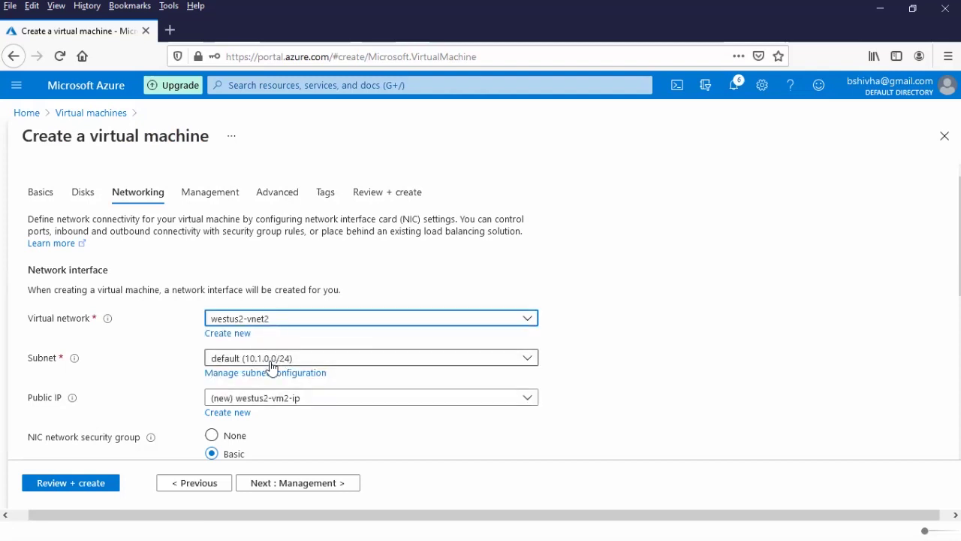
{"action": "left_click", "coordinate": [272, 361]}
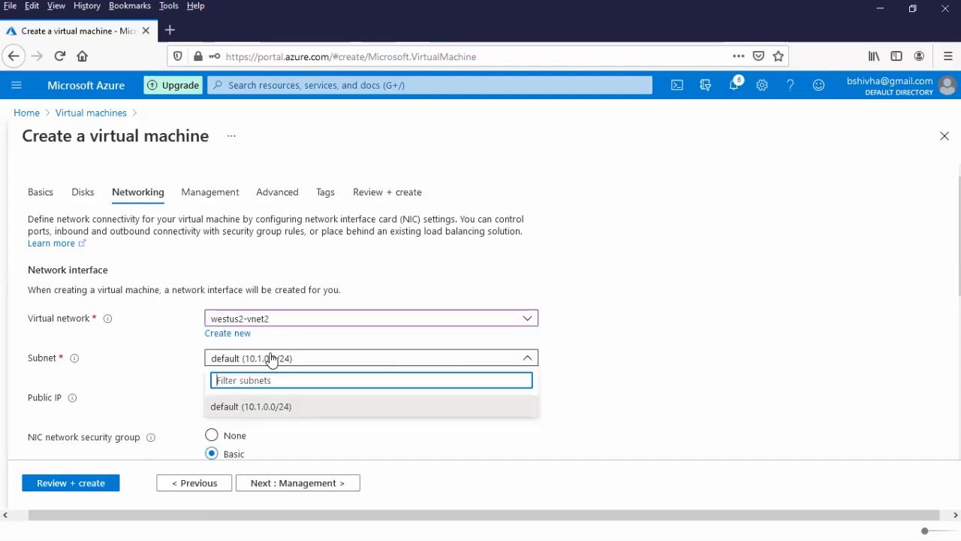
{"action": "left_click", "coordinate": [356, 363]}
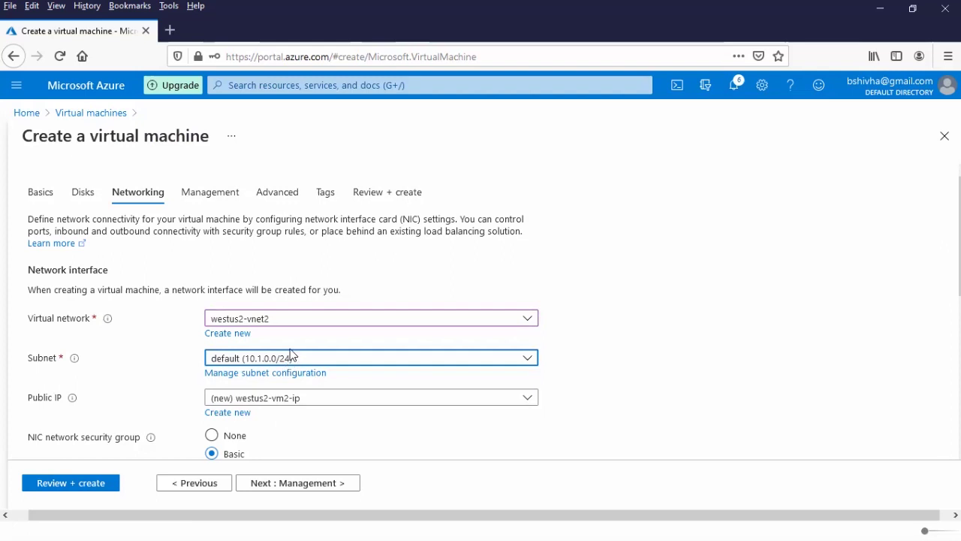
{"action": "scroll", "coordinate": [309, 445], "scroll_direction": "down", "scroll_amount": 3}
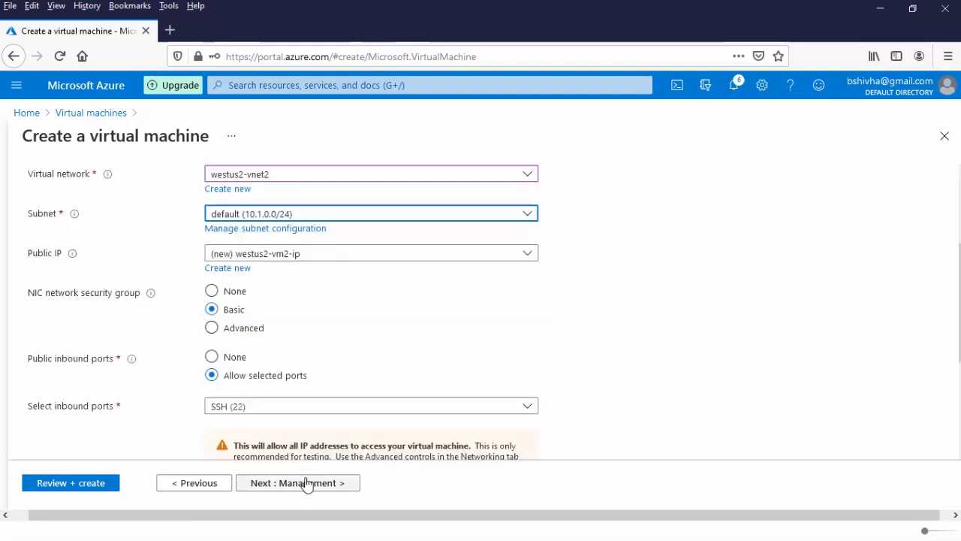
{"action": "left_click", "coordinate": [305, 484]}
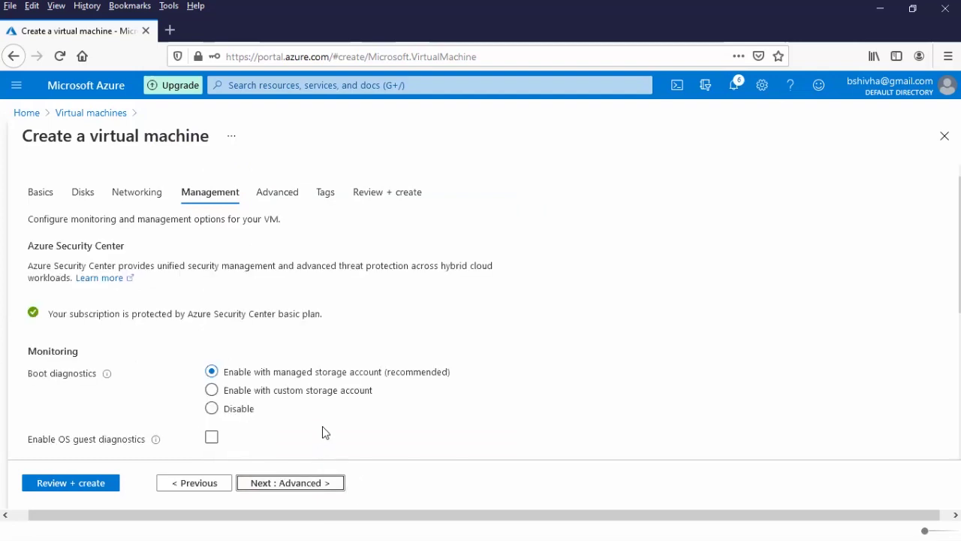
- Enable boot diagnostics with a custom storage account and move to Advanced settings
{"action": "left_click", "coordinate": [230, 396]}
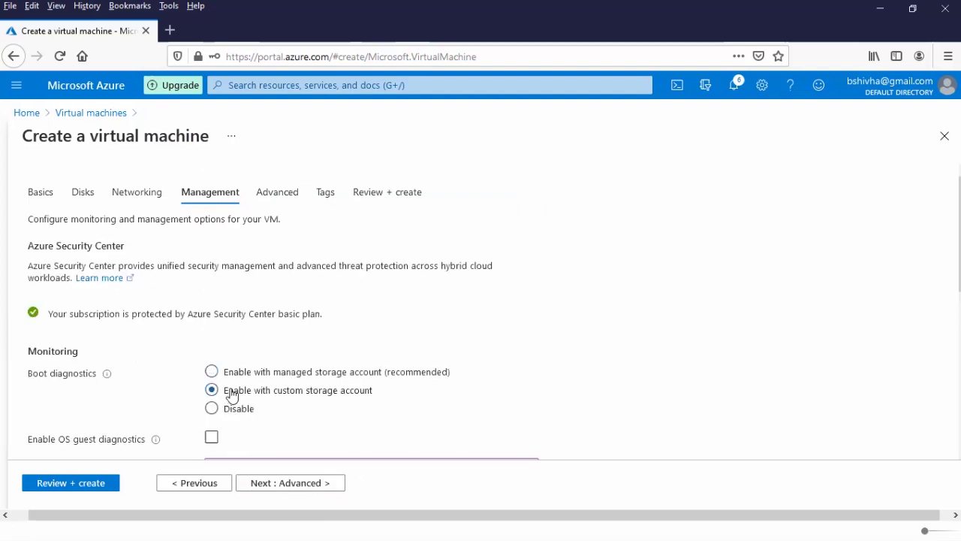
{"action": "left_click", "coordinate": [297, 488]}
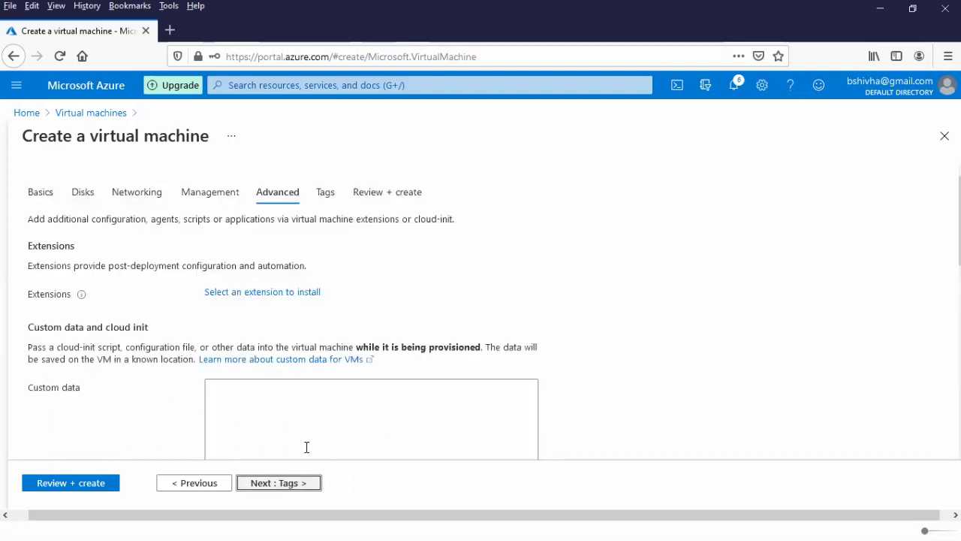
{"action": "scroll", "coordinate": [307, 417], "scroll_direction": "down", "scroll_amount": 2}
{"action": "left_click", "coordinate": [266, 352]}
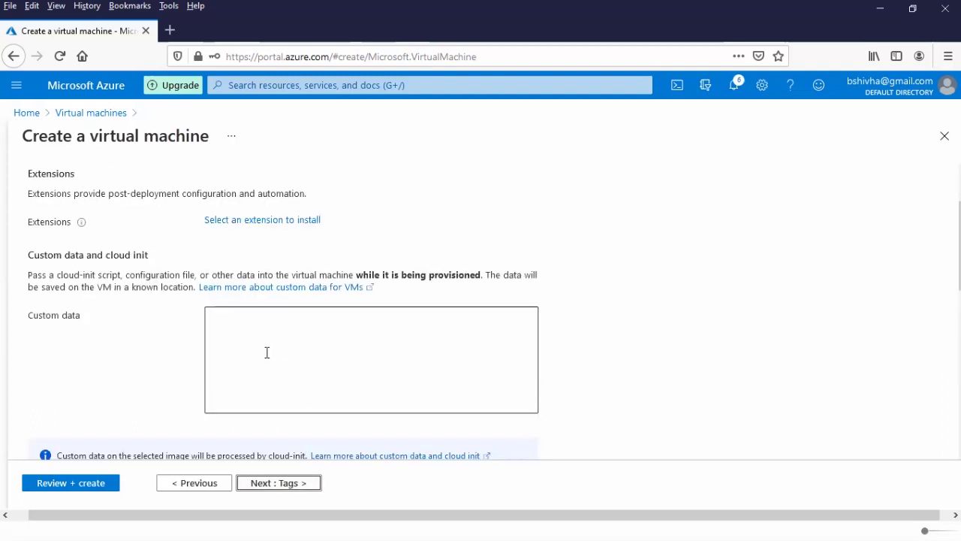
- Skip through Tags to Review + create and create the second VM
{"action": "left_click", "coordinate": [266, 487]}
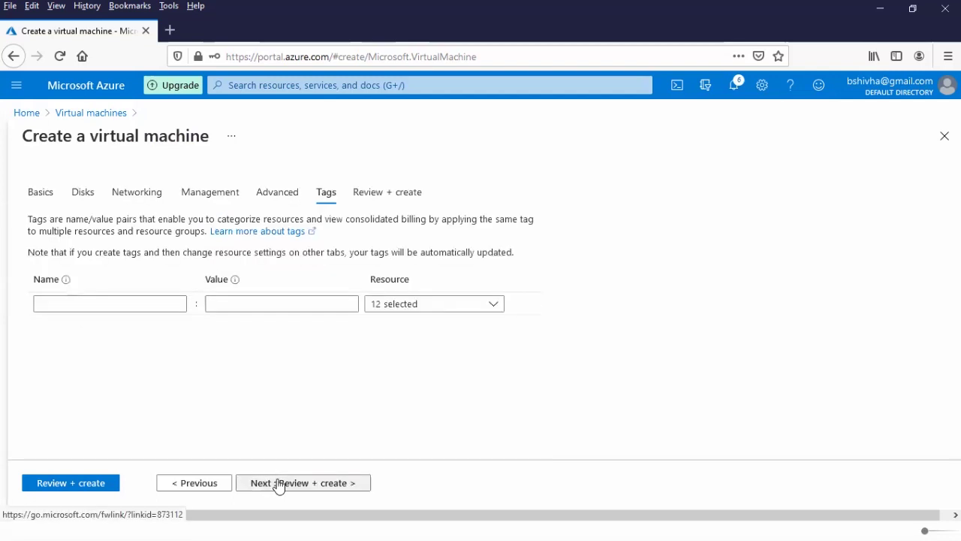
{"action": "left_click", "coordinate": [278, 484]}
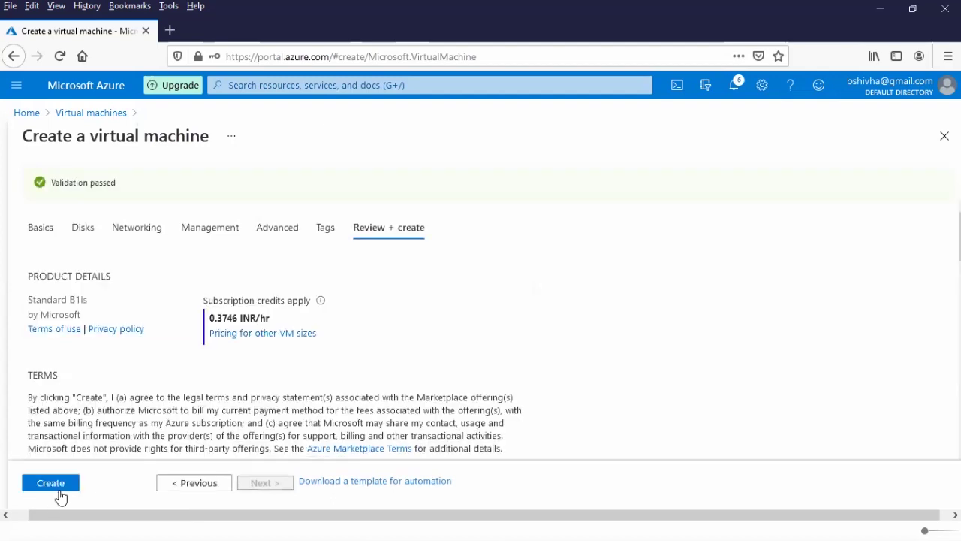
{"action": "left_click", "coordinate": [61, 486]}
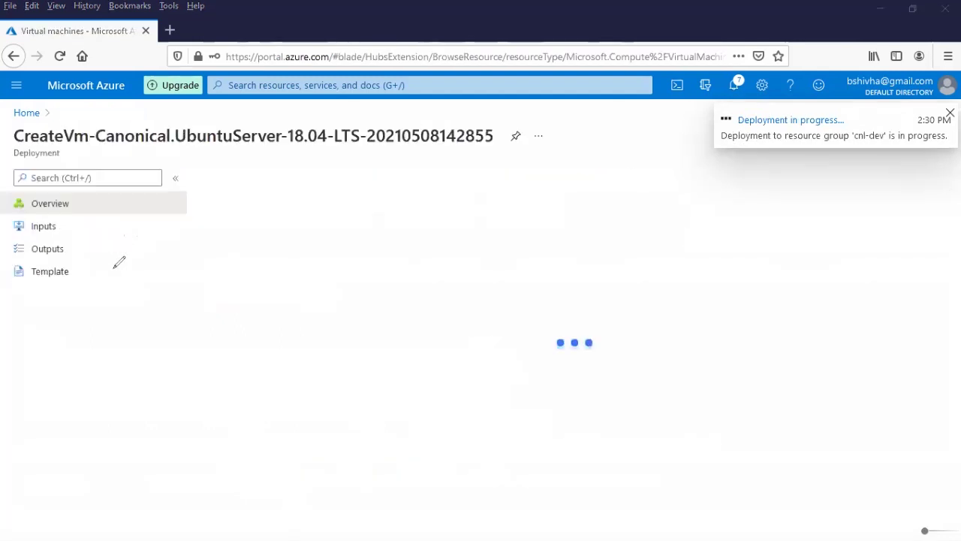
- Sketch east and west network areas, each with an inner vnet box and E/W labels
{"action": "left_click_drag", "start_coordinate": [117, 234], "coordinate": [132, 368]}
{"action": "mouse_move", "coordinate": [324, 392]}
{"action": "left_mouse_down"}
{"action": "mouse_move", "coordinate": [271, 204]}
{"action": "mouse_move", "coordinate": [122, 226]}
{"action": "left_mouse_up"}
{"action": "mouse_move", "coordinate": [177, 174]}
{"action": "left_mouse_down"}
{"action": "mouse_move", "coordinate": [164, 206]}
{"action": "mouse_move", "coordinate": [193, 200]}
{"action": "left_mouse_up"}
{"action": "left_click_drag", "start_coordinate": [166, 185], "coordinate": [186, 185]}
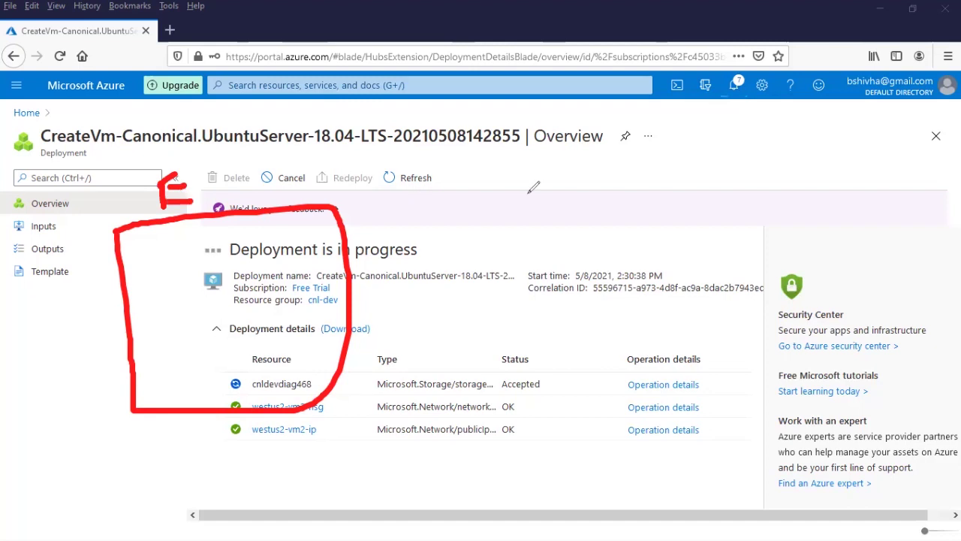
{"action": "left_click_drag", "start_coordinate": [599, 170], "coordinate": [591, 412]}
{"action": "left_click_drag", "start_coordinate": [826, 165], "coordinate": [600, 188]}
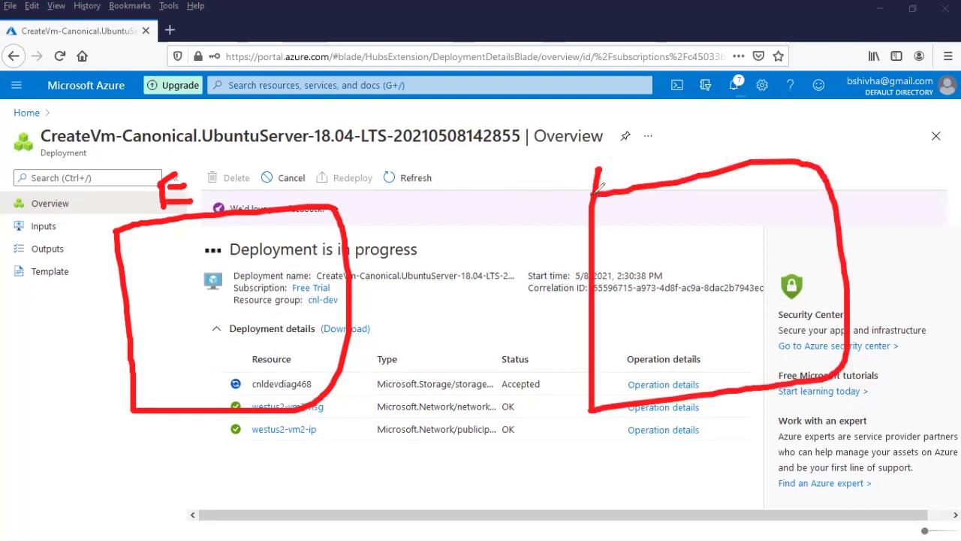
{"action": "left_click_drag", "start_coordinate": [517, 166], "coordinate": [545, 166]}
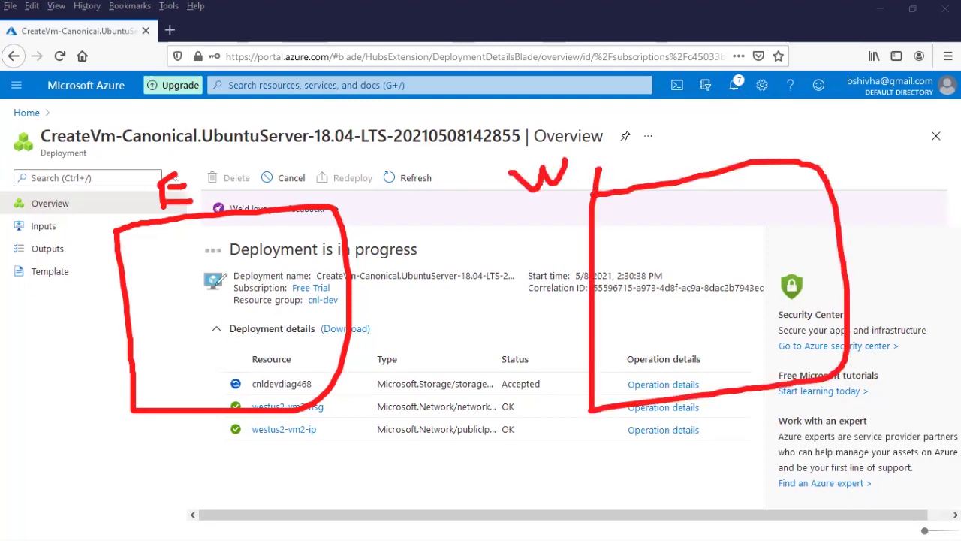
{"action": "left_click_drag", "start_coordinate": [142, 254], "coordinate": [163, 371]}
{"action": "mouse_move", "coordinate": [272, 382]}
{"action": "left_mouse_down"}
{"action": "mouse_move", "coordinate": [310, 240]}
{"action": "mouse_move", "coordinate": [149, 260]}
{"action": "left_mouse_up"}
{"action": "mouse_move", "coordinate": [154, 390]}
{"action": "left_mouse_down"}
{"action": "mouse_move", "coordinate": [230, 396]}
{"action": "mouse_move", "coordinate": [241, 386]}
{"action": "left_mouse_up"}
{"action": "mouse_move", "coordinate": [627, 222]}
{"action": "left_mouse_down"}
{"action": "mouse_move", "coordinate": [630, 369]}
{"action": "mouse_move", "coordinate": [787, 342]}
{"action": "left_mouse_up"}
{"action": "left_click_drag", "start_coordinate": [626, 222], "coordinate": [787, 344]}
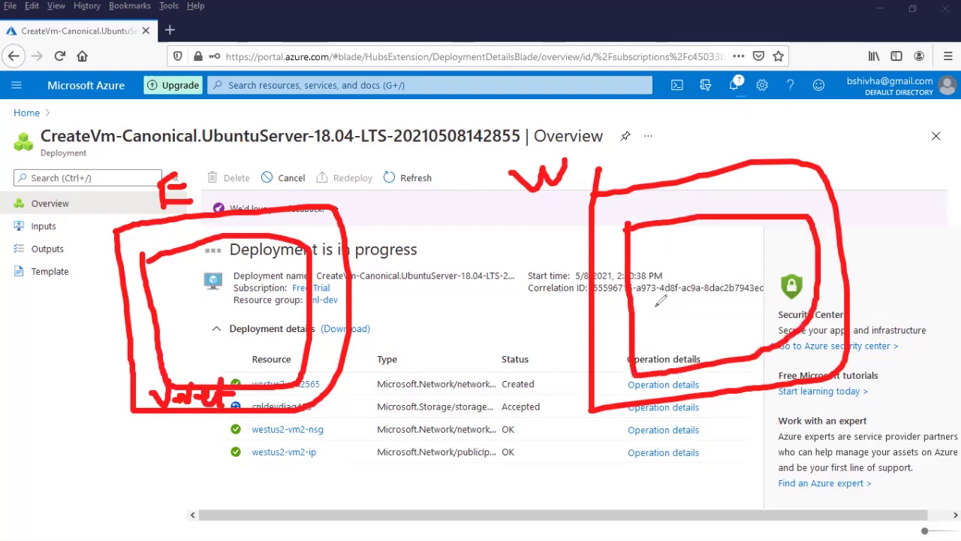
{"action": "mouse_move", "coordinate": [713, 368]}
{"action": "left_mouse_down"}
{"action": "mouse_move", "coordinate": [770, 371]}
{"action": "mouse_move", "coordinate": [786, 348]}
{"action": "left_mouse_up"}
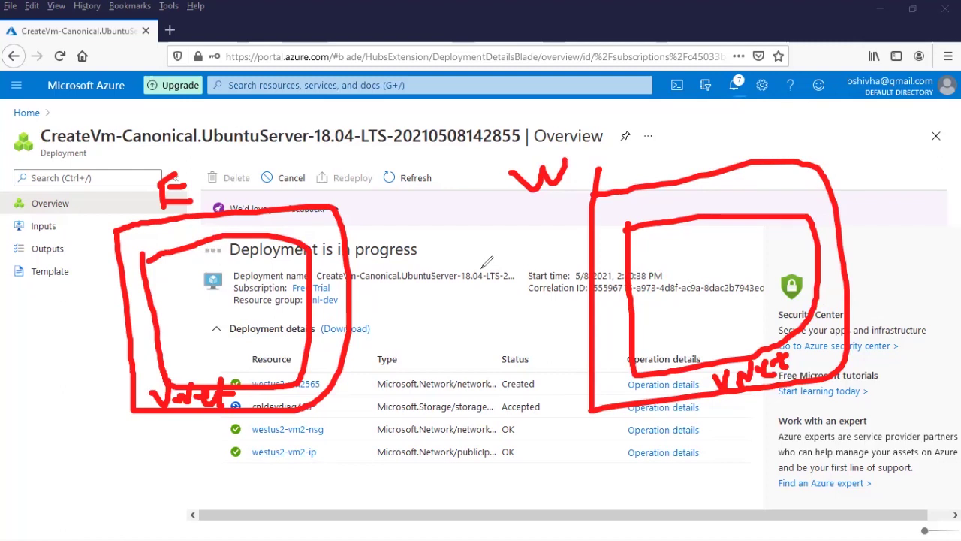
- Draw the link between networks, number VMs 1 and 2, check it, then clear annotations
{"action": "mouse_move", "coordinate": [314, 302]}
{"action": "left_mouse_down"}
{"action": "mouse_move", "coordinate": [637, 297]}
{"action": "mouse_move", "coordinate": [626, 296]}
{"action": "mouse_move", "coordinate": [639, 307]}
{"action": "mouse_move", "coordinate": [591, 326]}
{"action": "left_mouse_up"}
{"action": "mouse_move", "coordinate": [331, 285]}
{"action": "left_mouse_down"}
{"action": "mouse_move", "coordinate": [312, 304]}
{"action": "mouse_move", "coordinate": [338, 322]}
{"action": "left_mouse_up"}
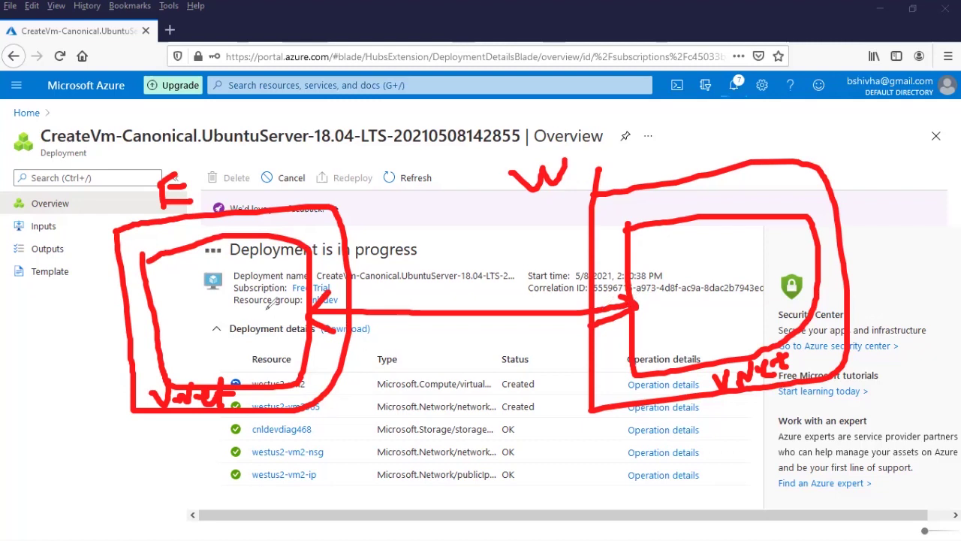
{"action": "left_click_drag", "start_coordinate": [167, 274], "coordinate": [173, 315]}
{"action": "mouse_move", "coordinate": [173, 274]}
{"action": "left_mouse_down"}
{"action": "mouse_move", "coordinate": [217, 301]}
{"action": "mouse_move", "coordinate": [180, 302]}
{"action": "left_mouse_up"}
{"action": "left_click_drag", "start_coordinate": [663, 251], "coordinate": [699, 280]}
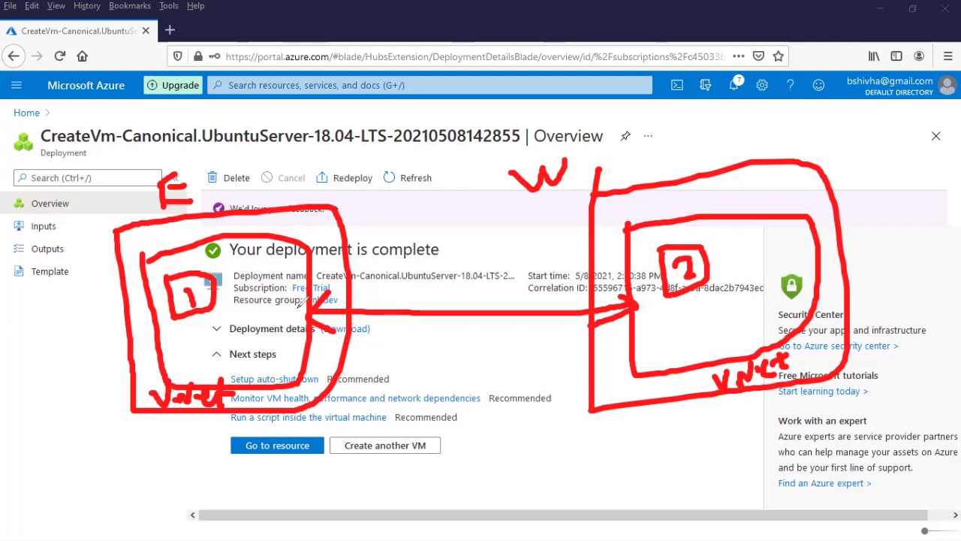
{"action": "mouse_move", "coordinate": [405, 282]}
{"action": "left_mouse_down"}
{"action": "mouse_move", "coordinate": [456, 270]}
{"action": "mouse_move", "coordinate": [466, 252]}
{"action": "left_mouse_up"}
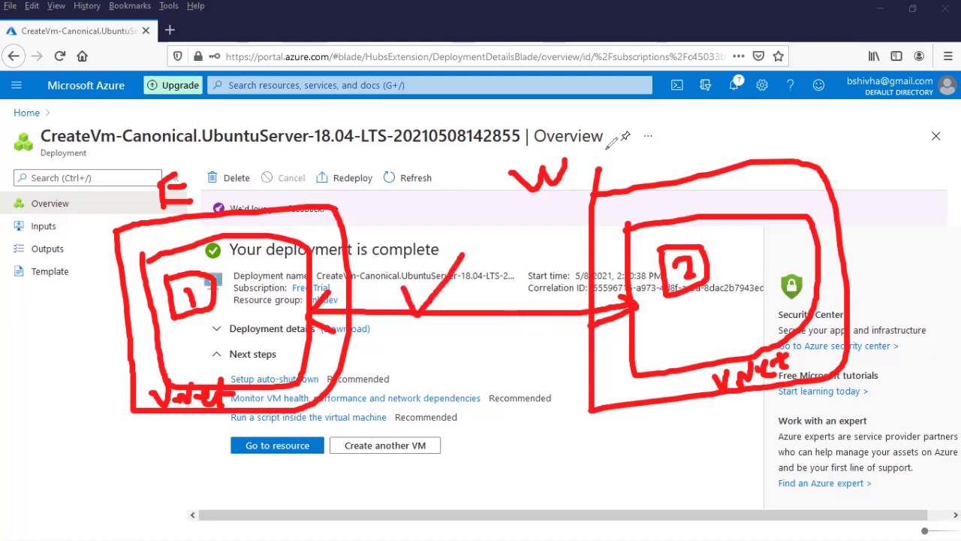
{"action": "key", "text": "e"}
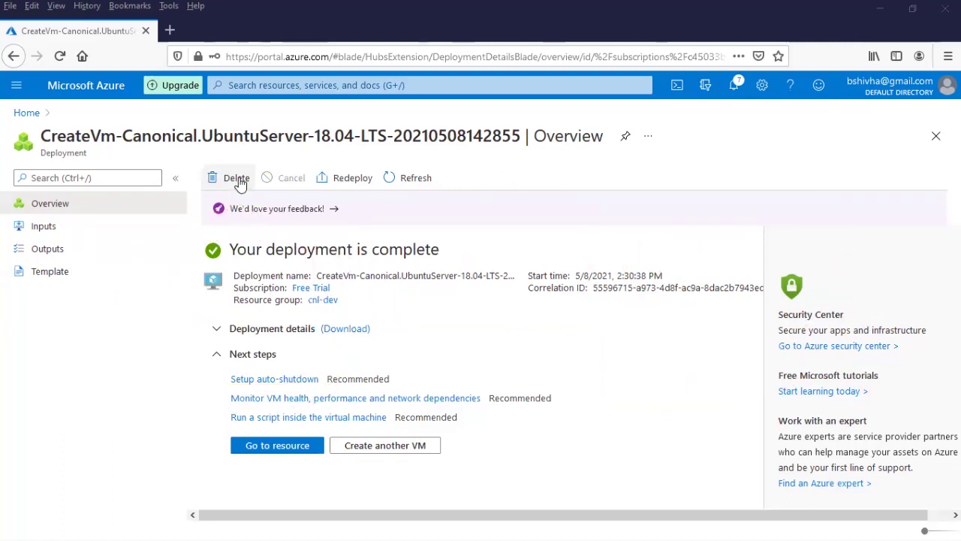
- Open eastus-vnet1 and westus2-vnet2 from Virtual networks in new tabs
{"action": "left_click", "coordinate": [369, 85]}
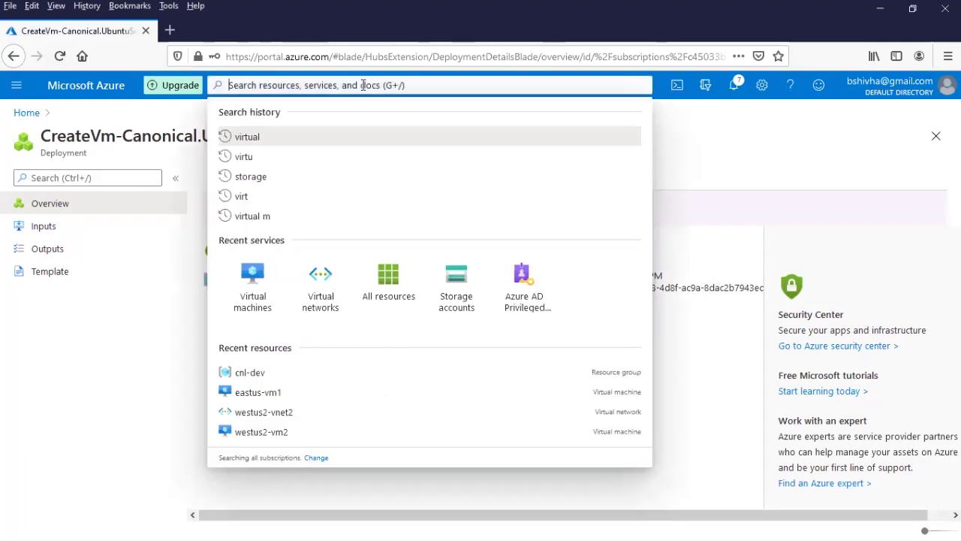
{"action": "left_click", "coordinate": [321, 298]}
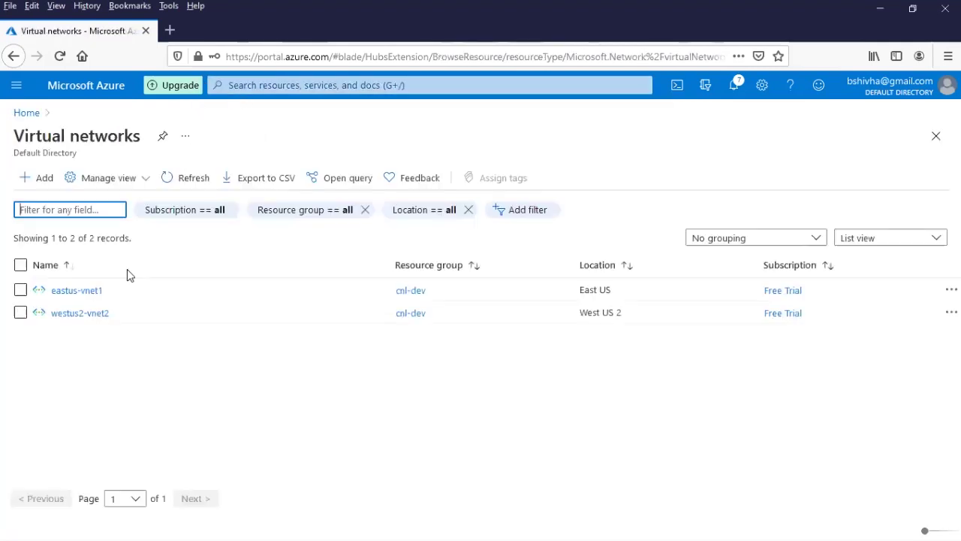
{"action": "middle_click", "coordinate": [90, 294]}
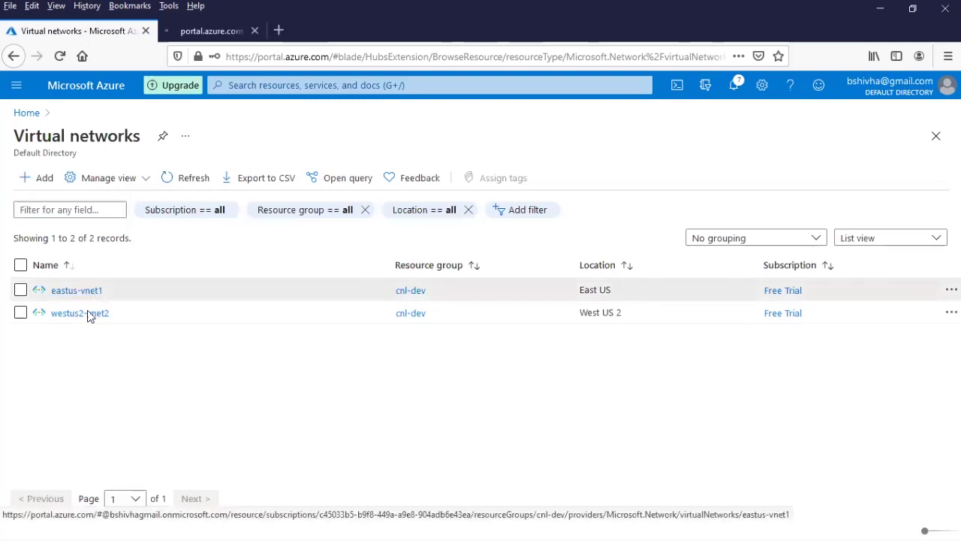
{"action": "middle_click", "coordinate": [109, 319]}
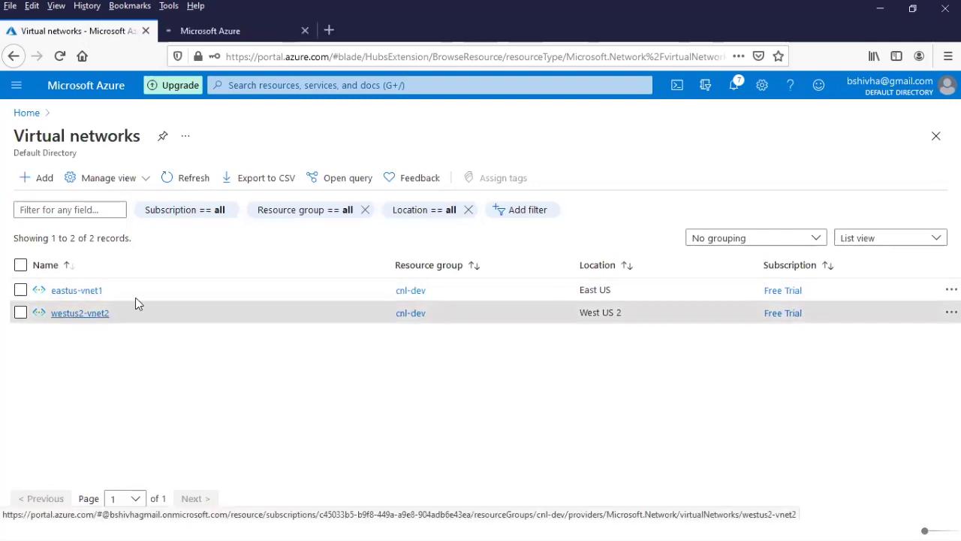
- Open eastus-vm1 in a background tab, then view eastus-vnet1 and dismiss the credit notification
{"action": "left_click", "coordinate": [258, 85]}
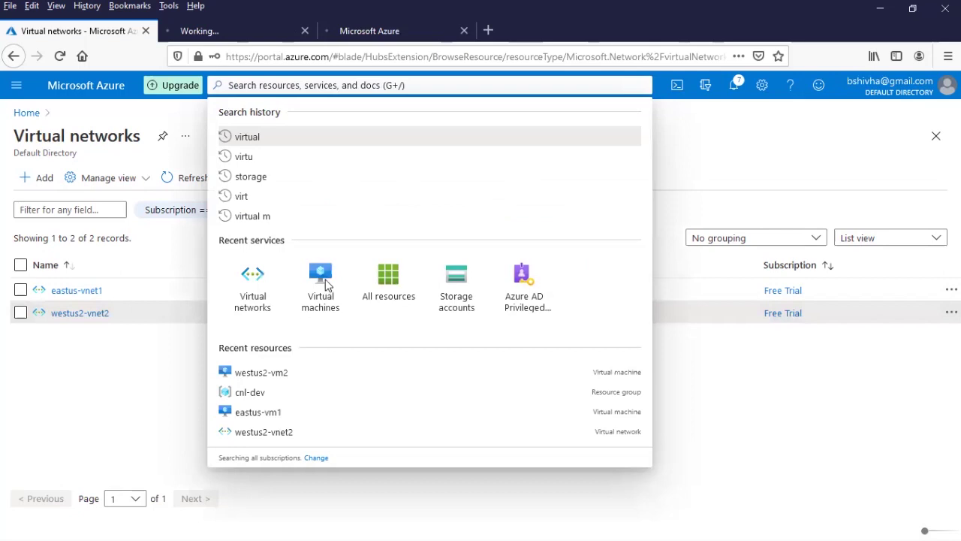
{"action": "left_click", "coordinate": [322, 271]}
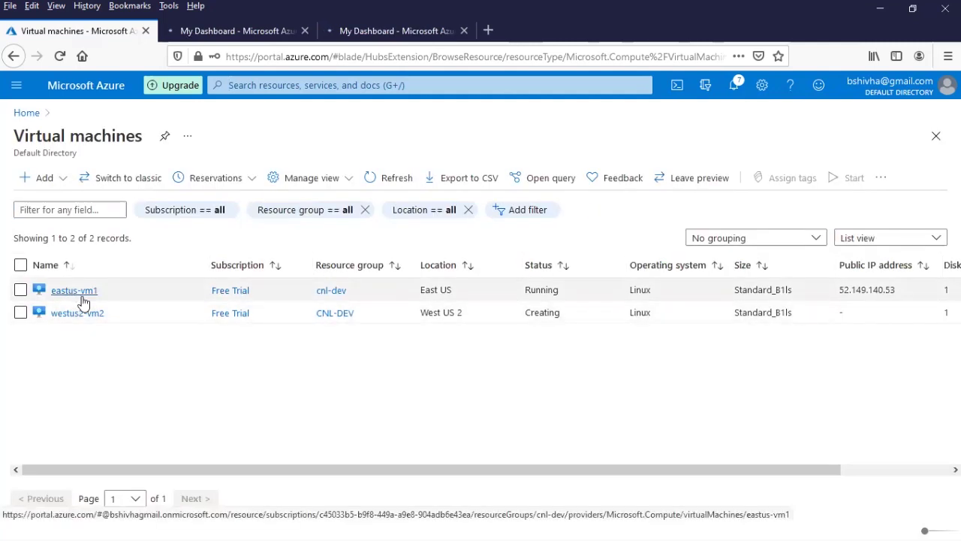
{"action": "middle_click", "coordinate": [83, 299]}
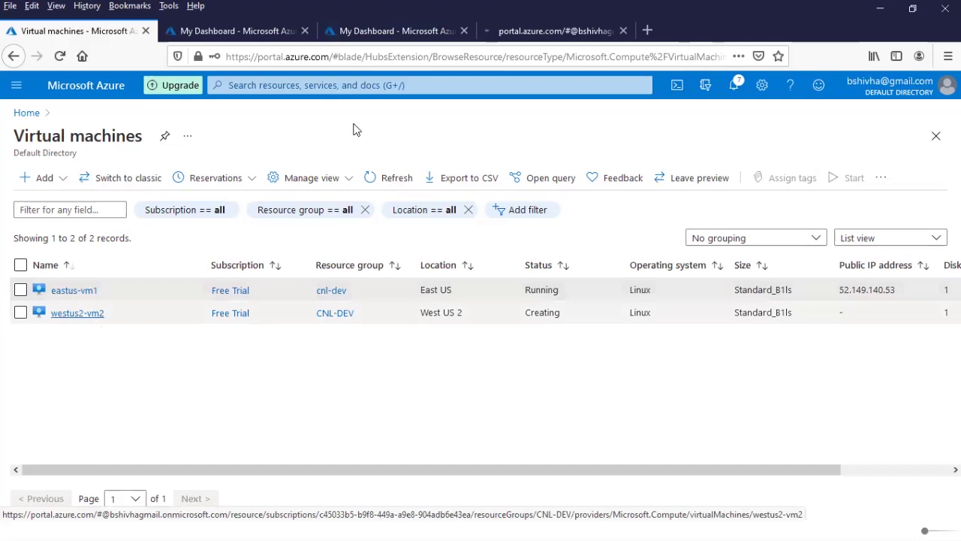
{"action": "left_click", "coordinate": [312, 43]}
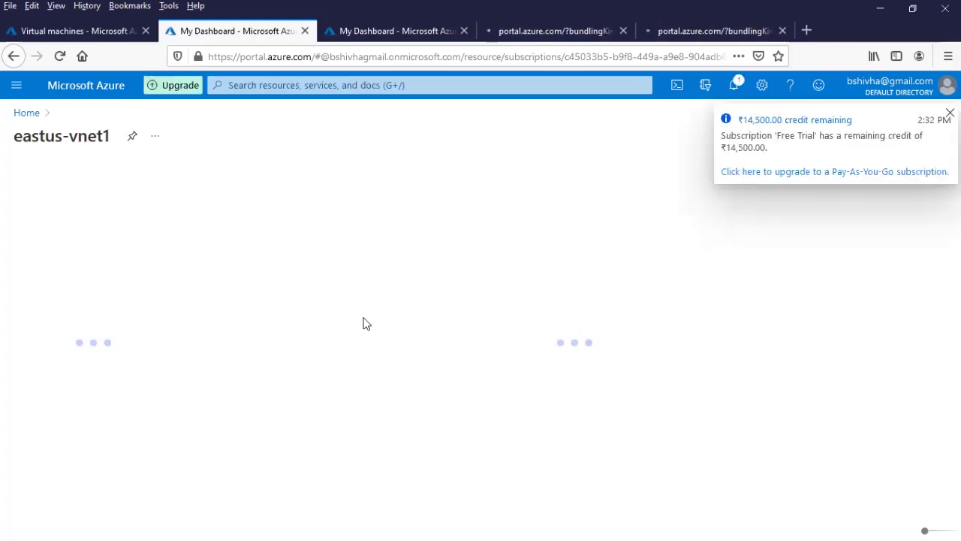
{"action": "left_click", "coordinate": [949, 113]}
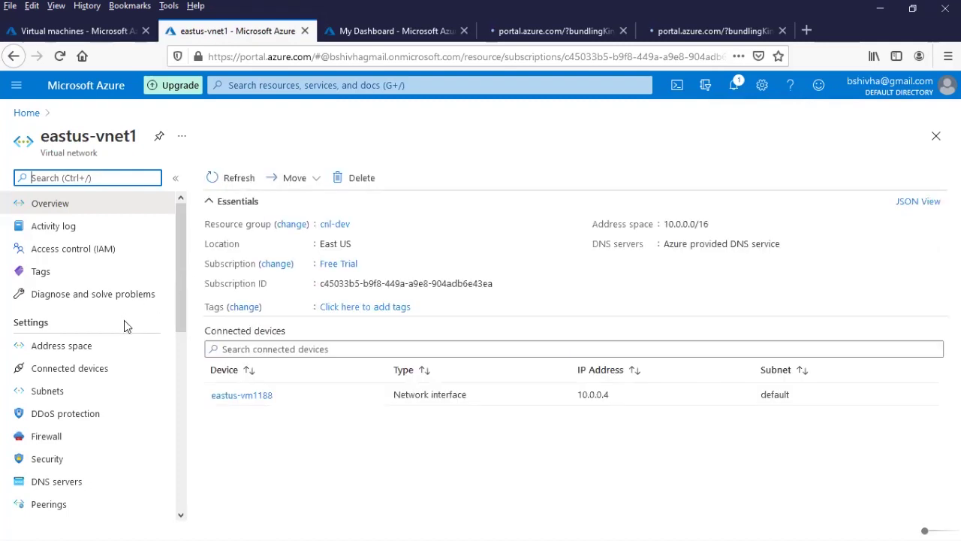
- Add a peering on eastus-vnet1, naming both local and remote links eastus-westus
{"action": "scroll", "coordinate": [106, 360], "scroll_direction": "down", "scroll_amount": 2}
{"action": "scroll", "coordinate": [52, 368], "scroll_direction": "down", "scroll_amount": 1}
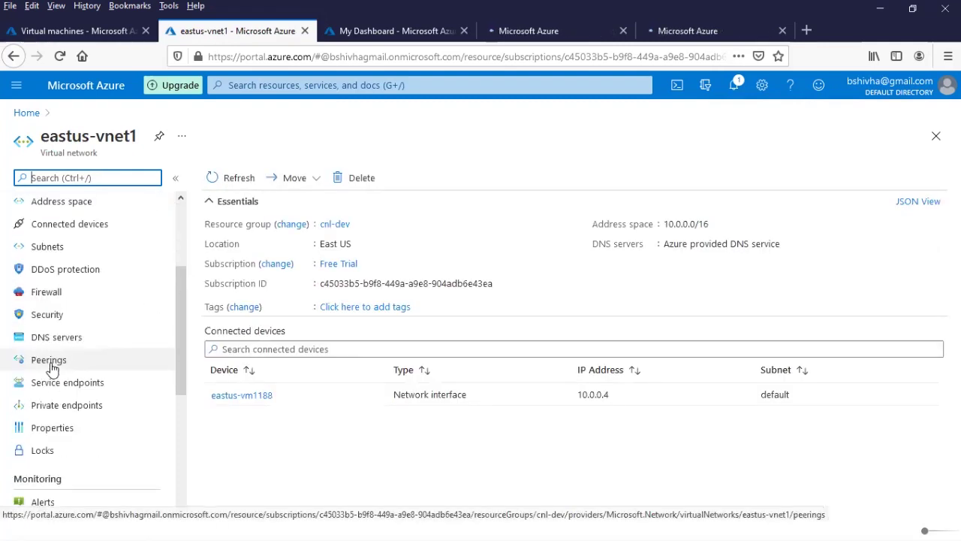
{"action": "left_click", "coordinate": [50, 362]}
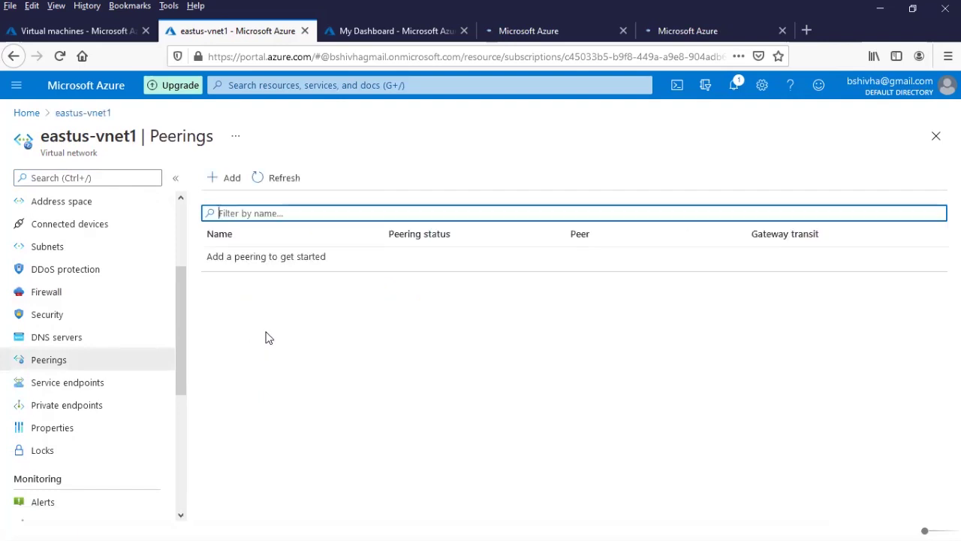
{"action": "left_click", "coordinate": [229, 179]}
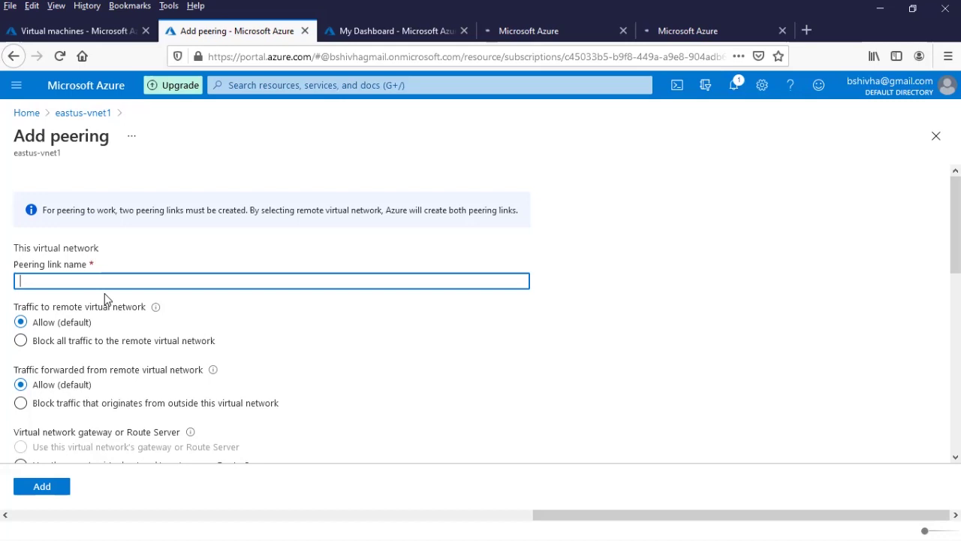
{"action": "type", "text": "eastus"}
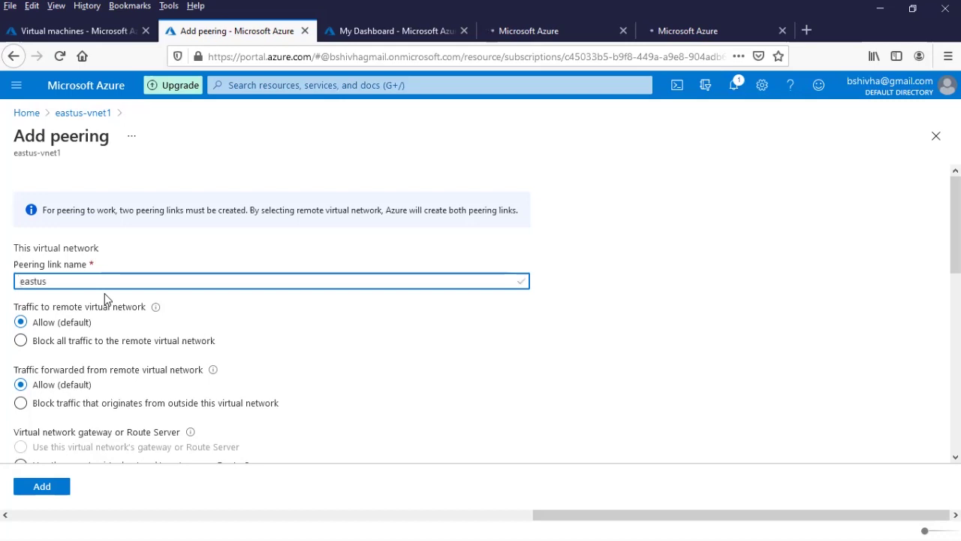
{"action": "type", "text": "-westus"}
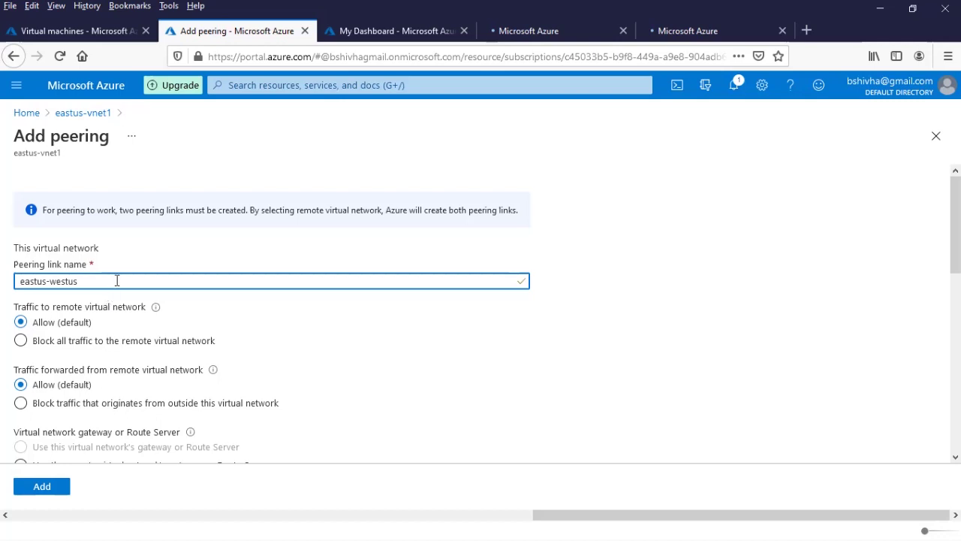
{"action": "triple_click", "coordinate": [90, 279]}
{"action": "key", "text": "ctrl+c"}
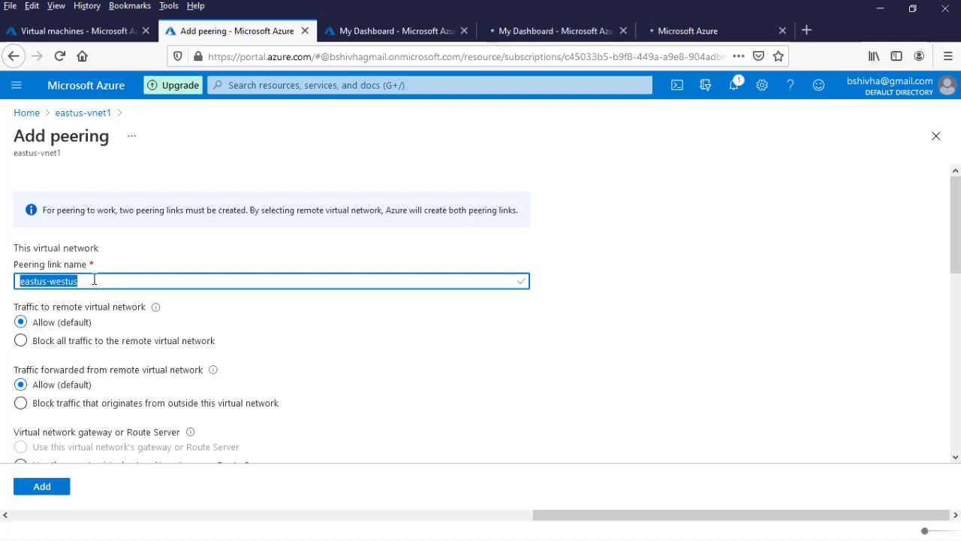
{"action": "scroll", "coordinate": [97, 282], "scroll_direction": "down", "scroll_amount": 3}
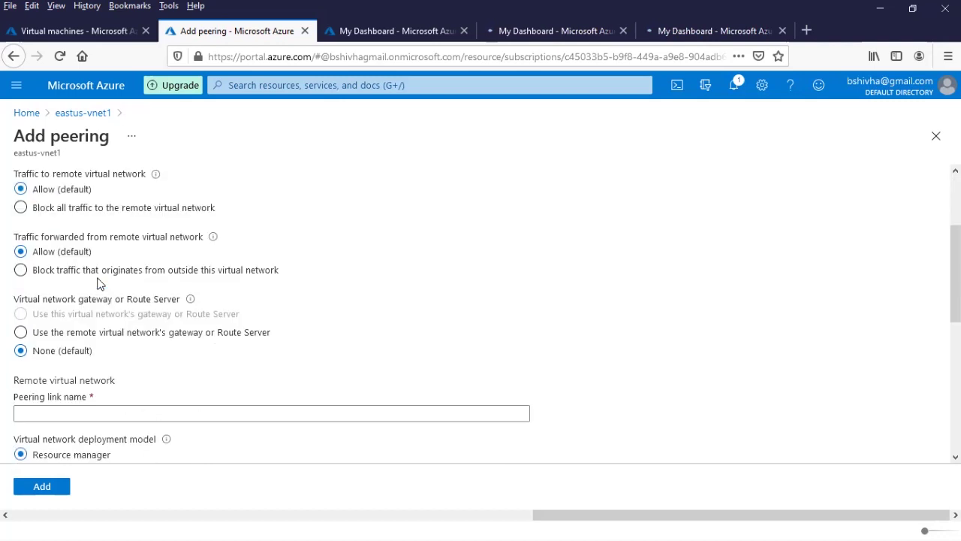
{"action": "left_click", "coordinate": [85, 328]}
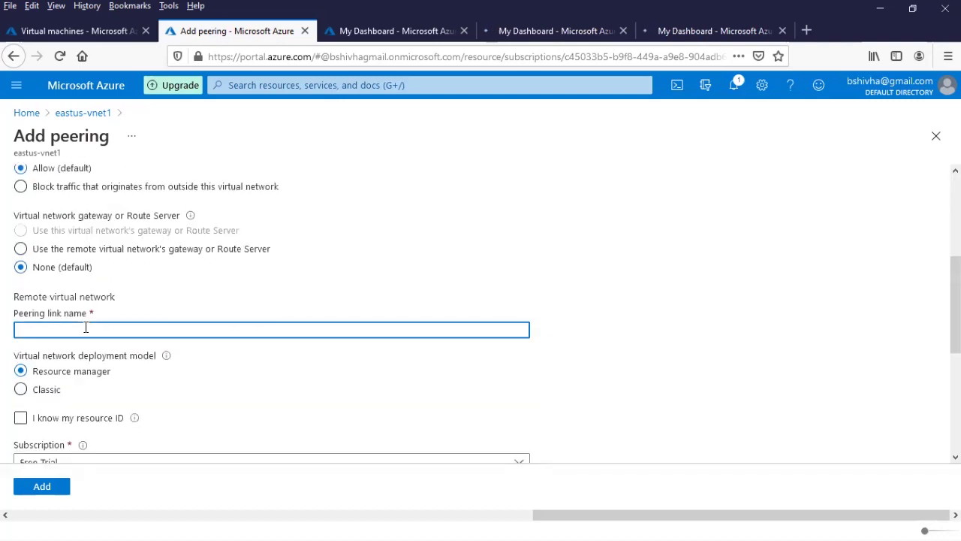
{"action": "key", "text": "ctrl+v"}
- Choose westus2-vnet2 as the remote virtual network and create the peering
{"action": "scroll", "coordinate": [150, 353], "scroll_direction": "down", "scroll_amount": 1}
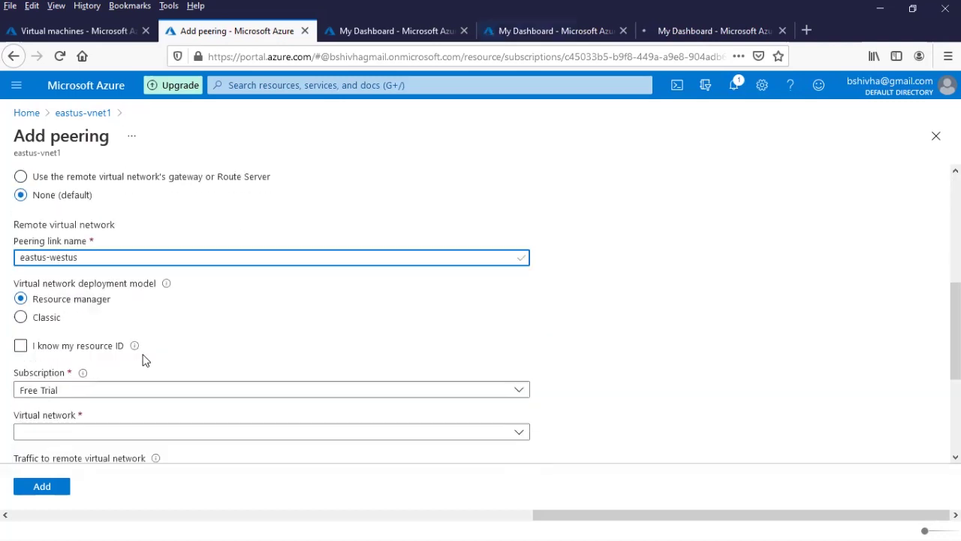
{"action": "scroll", "coordinate": [106, 372], "scroll_direction": "down", "scroll_amount": 1}
{"action": "left_click", "coordinate": [105, 361]}
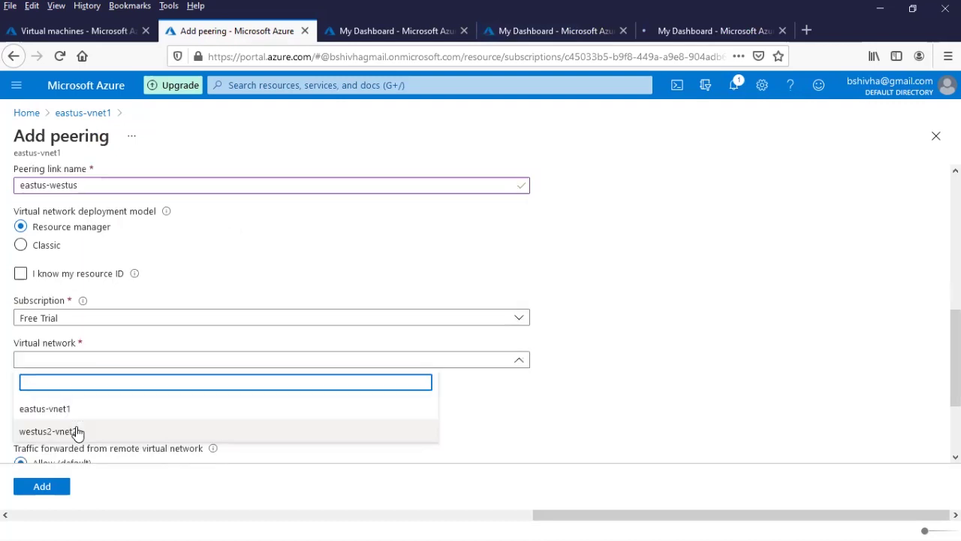
{"action": "left_click", "coordinate": [78, 434]}
{"action": "scroll", "coordinate": [274, 381], "scroll_direction": "down", "scroll_amount": 1}
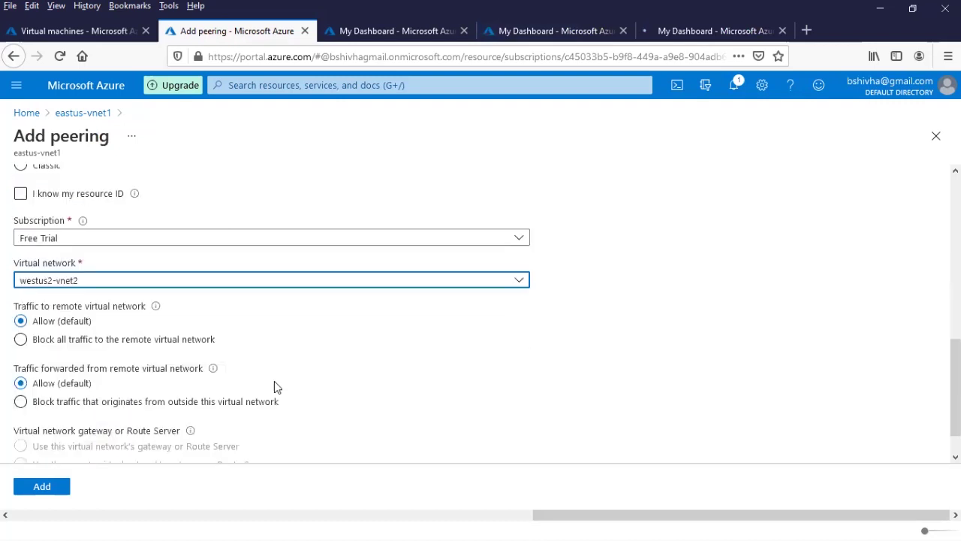
{"action": "scroll", "coordinate": [163, 403], "scroll_direction": "down", "scroll_amount": 1}
{"action": "left_click", "coordinate": [46, 488]}
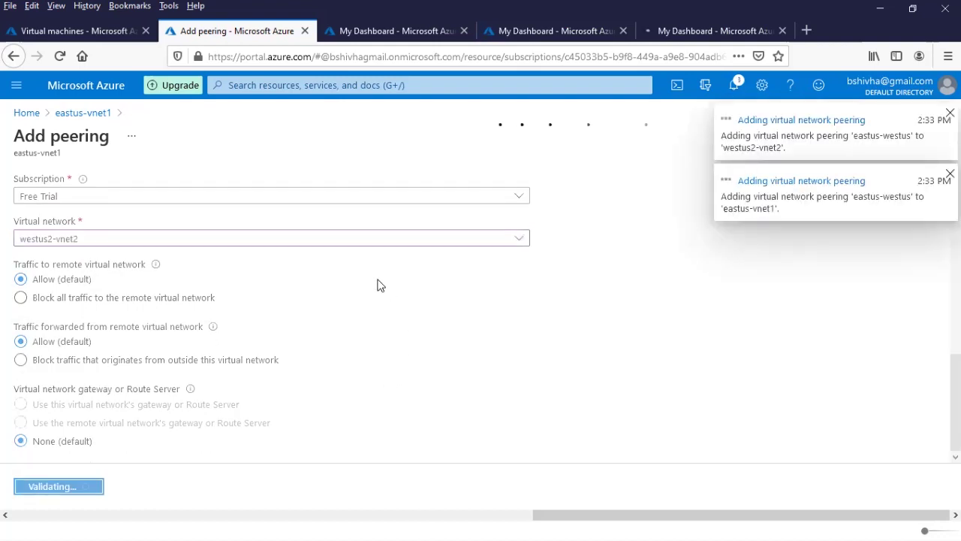
- Open the Peerings page of westus2-vnet2 in its tab
{"action": "left_click", "coordinate": [374, 33]}
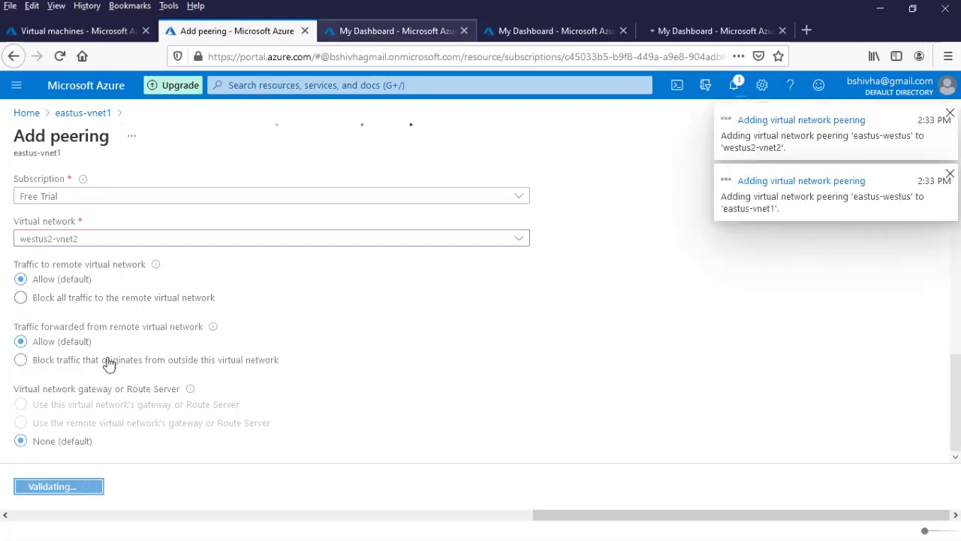
{"action": "scroll", "coordinate": [58, 365], "scroll_direction": "down", "scroll_amount": 3}
{"action": "left_click", "coordinate": [48, 361]}
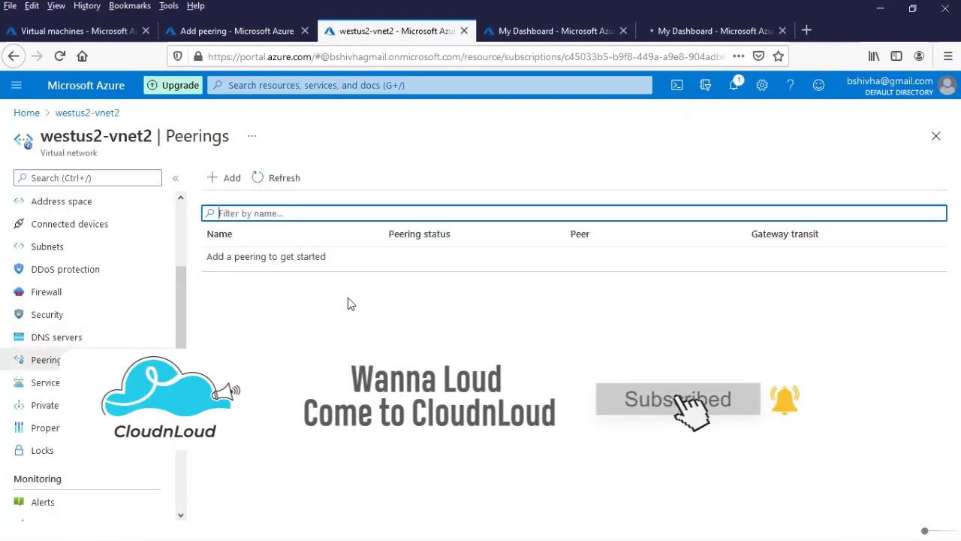
- Refresh the peerings on westus2-vnet2 and eastus-vnet1, dismissing the success notifications
{"action": "left_click", "coordinate": [279, 185]}
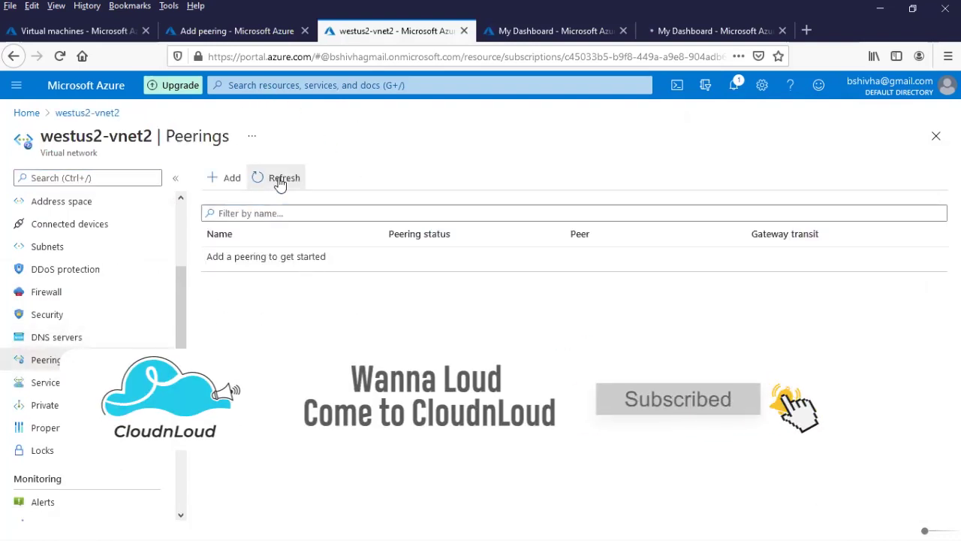
{"action": "left_click", "coordinate": [254, 37]}
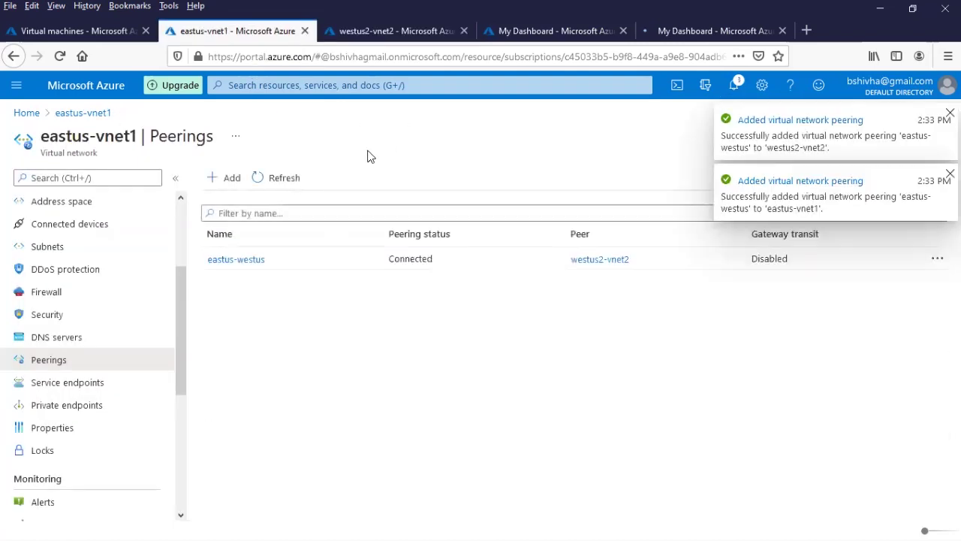
{"action": "left_click", "coordinate": [294, 183]}
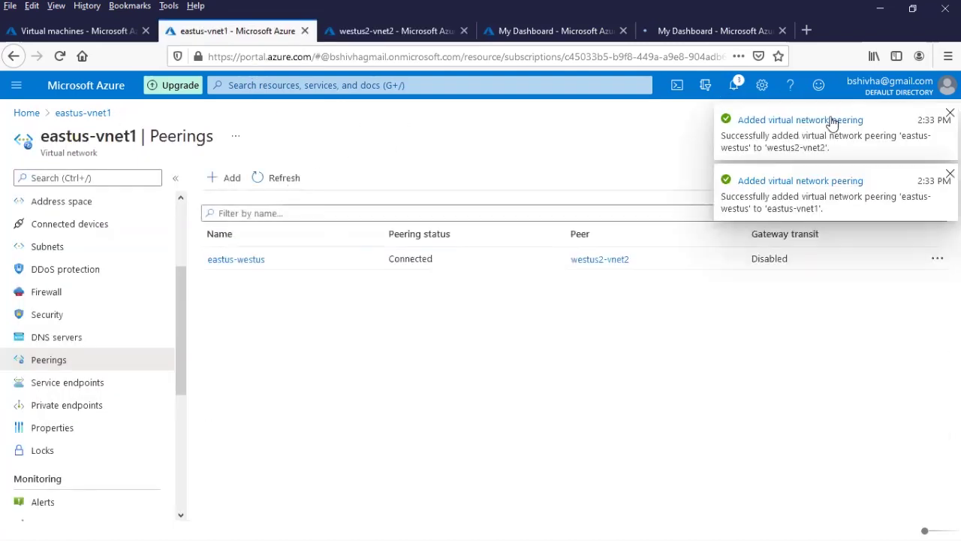
{"action": "left_click", "coordinate": [949, 114]}
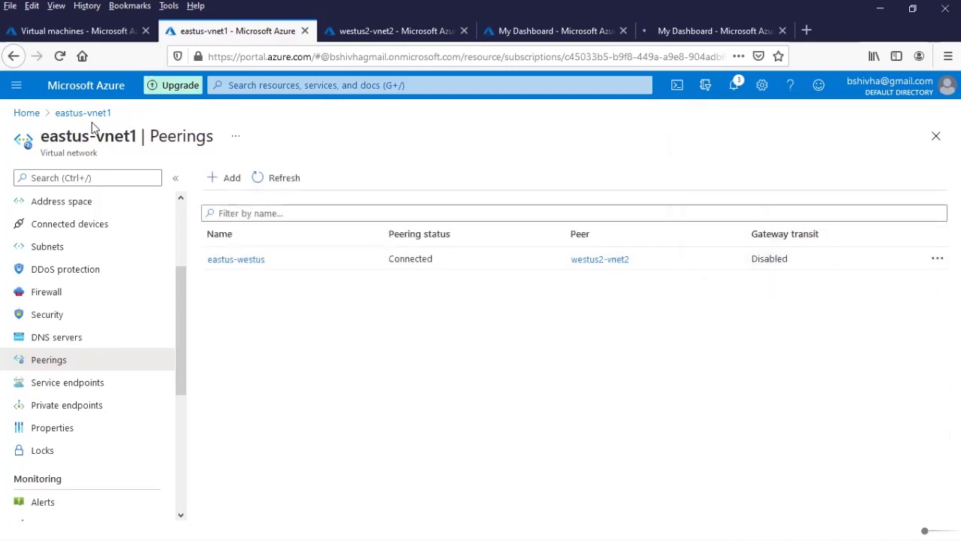
{"action": "left_click", "coordinate": [292, 183]}
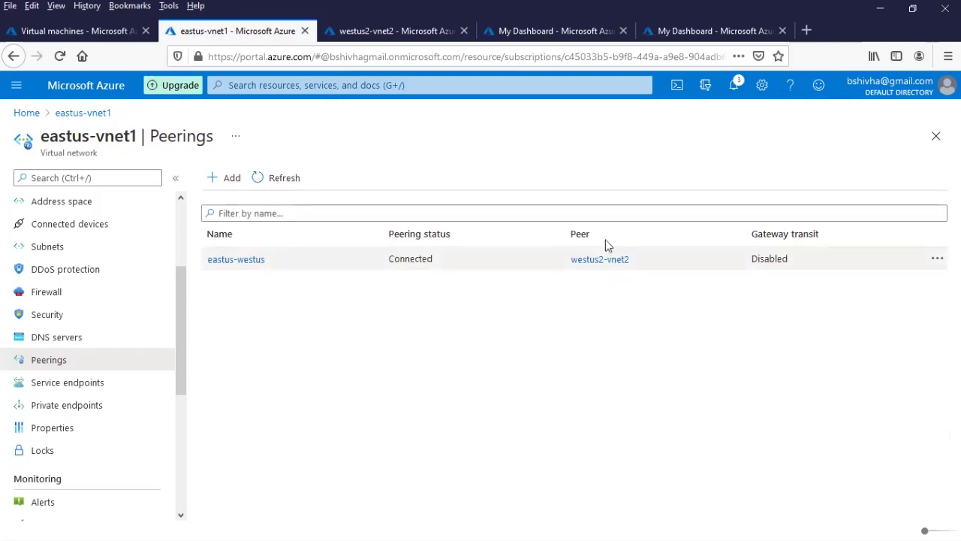
- Recheck westus2-vnet2's peering shows Connected, then go to the eastus-vm1 tab
{"action": "left_click", "coordinate": [380, 33]}
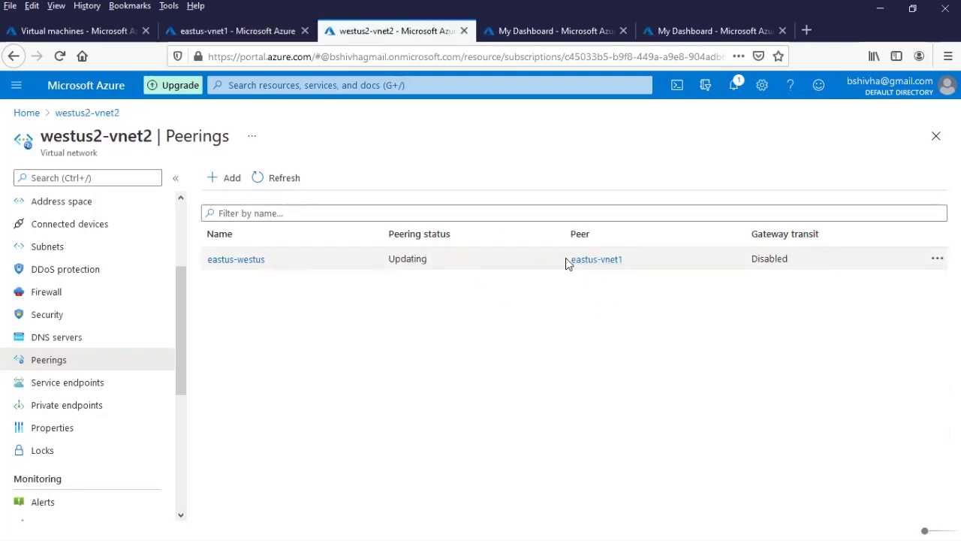
{"action": "left_click", "coordinate": [264, 178]}
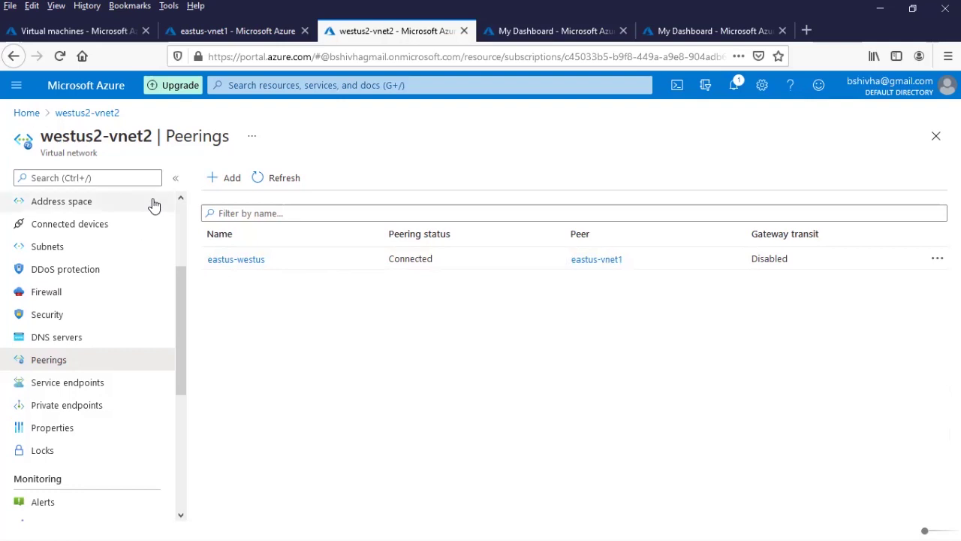
{"action": "left_click", "coordinate": [542, 30]}
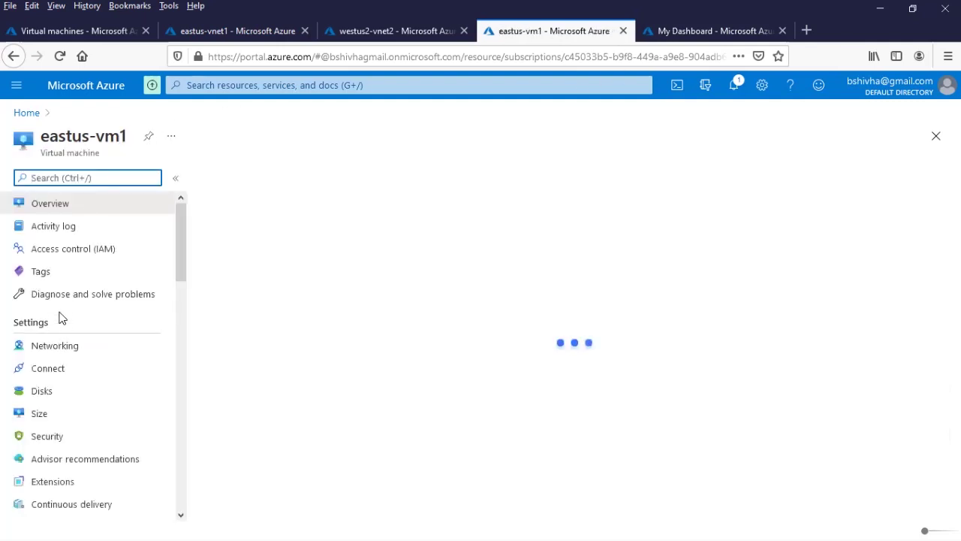
- Start Serial console sessions for eastus-vm1 and, in the other tab, westus2-vm2
{"action": "scroll", "coordinate": [61, 315], "scroll_direction": "down", "scroll_amount": 3}
{"action": "scroll", "coordinate": [75, 293], "scroll_direction": "down", "scroll_amount": 5}
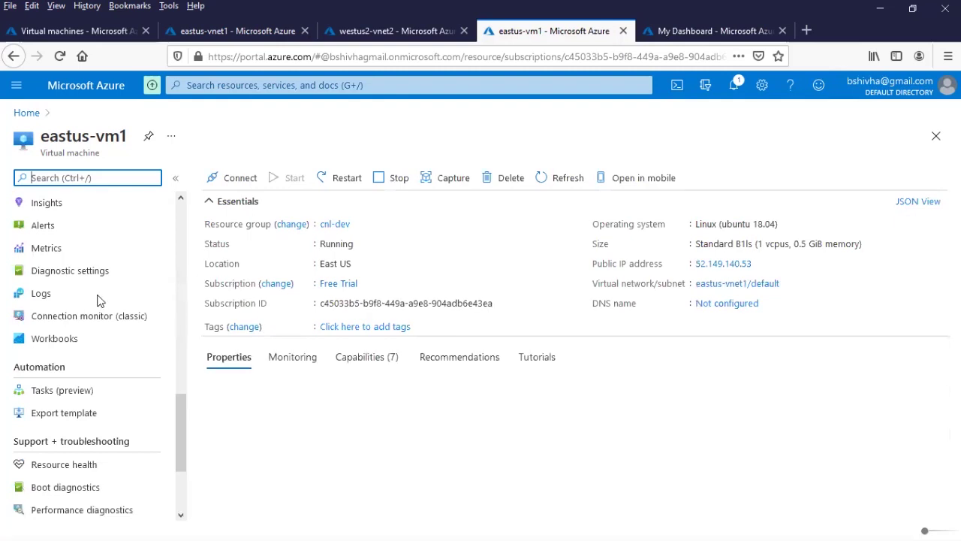
{"action": "scroll", "coordinate": [96, 297], "scroll_direction": "down", "scroll_amount": 2}
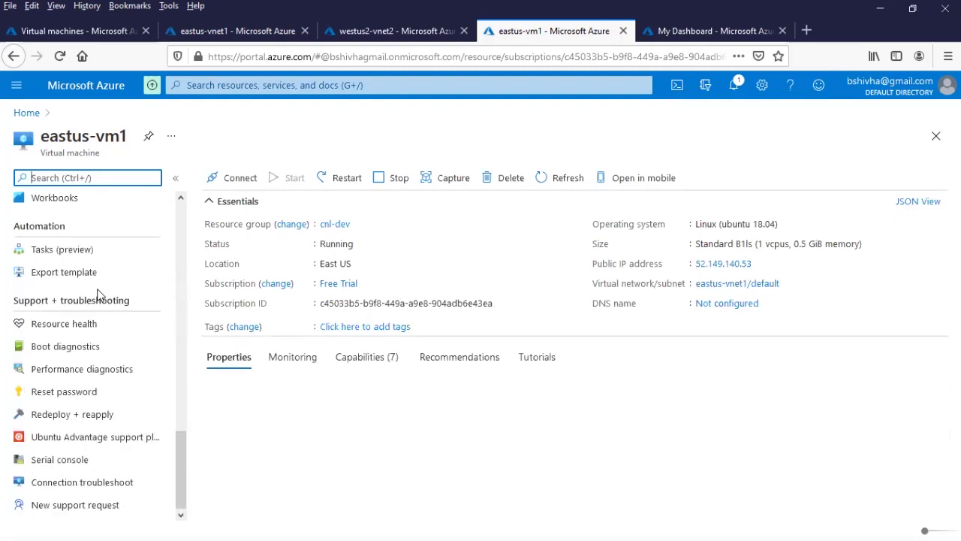
{"action": "left_click", "coordinate": [60, 461]}
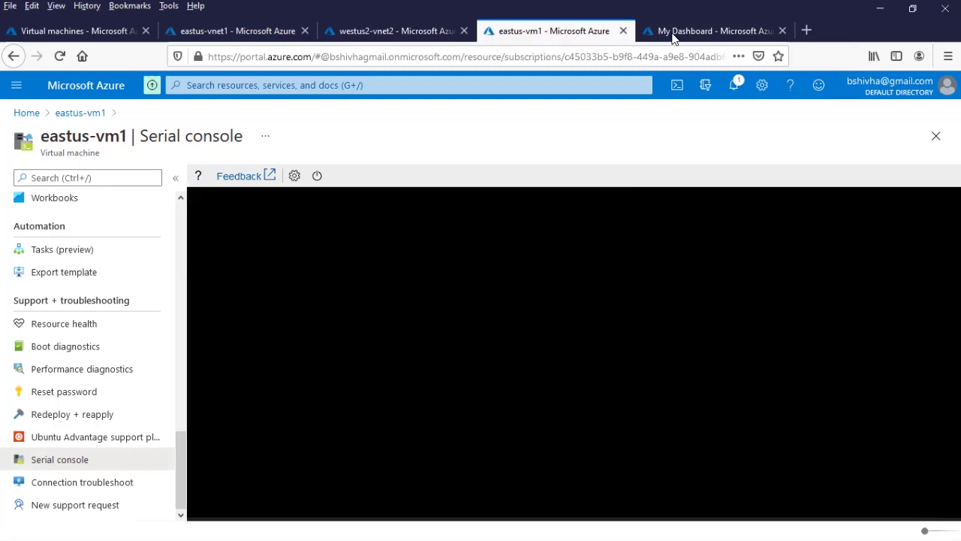
{"action": "left_click", "coordinate": [674, 37]}
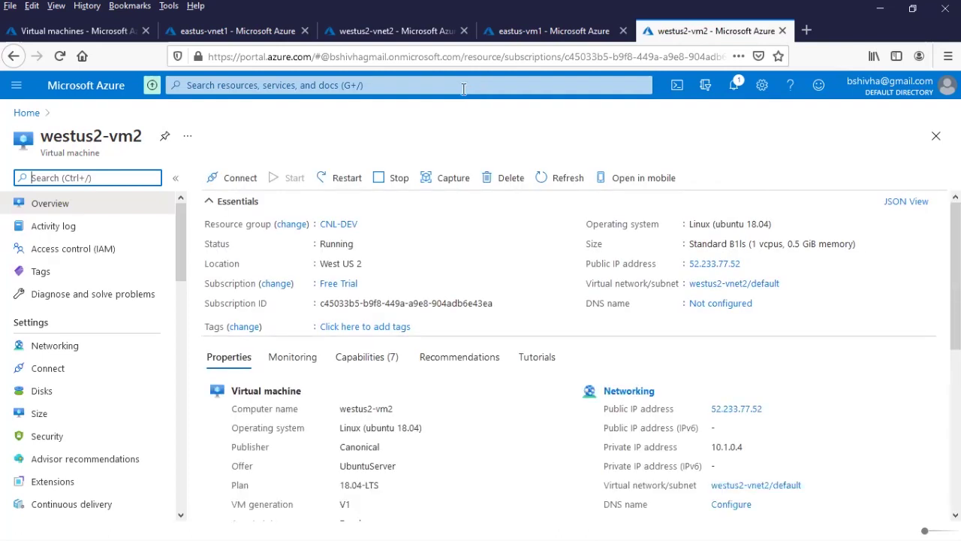
{"action": "scroll", "coordinate": [99, 323], "scroll_direction": "down", "scroll_amount": 5}
{"action": "scroll", "coordinate": [99, 323], "scroll_direction": "down", "scroll_amount": 5}
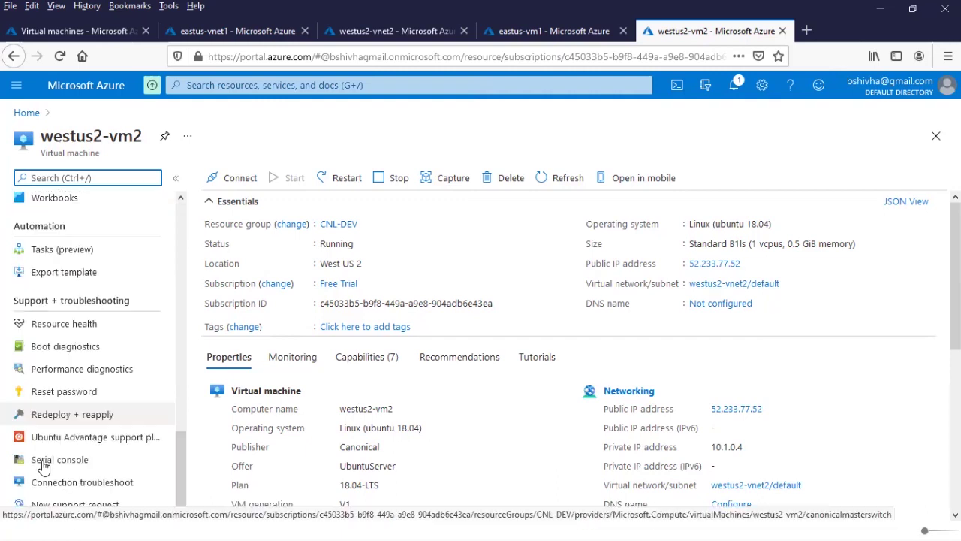
{"action": "left_click", "coordinate": [52, 459]}
- Wake eastus-vm1's console, check its boot diagnostics, and reopen its Serial console
{"action": "left_click", "coordinate": [537, 33]}
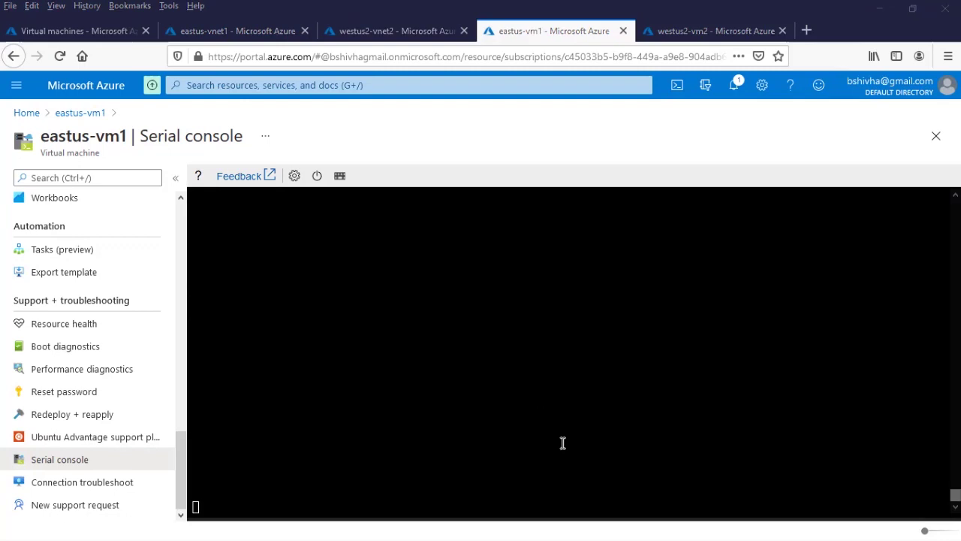
{"action": "left_click", "coordinate": [479, 369]}
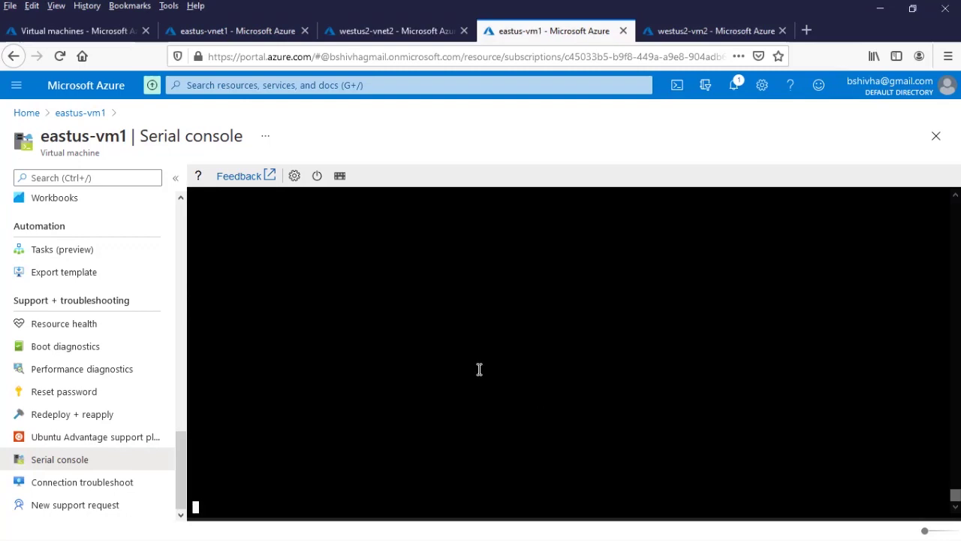
{"action": "key", "text": "Return"}
{"action": "left_click", "coordinate": [58, 353]}
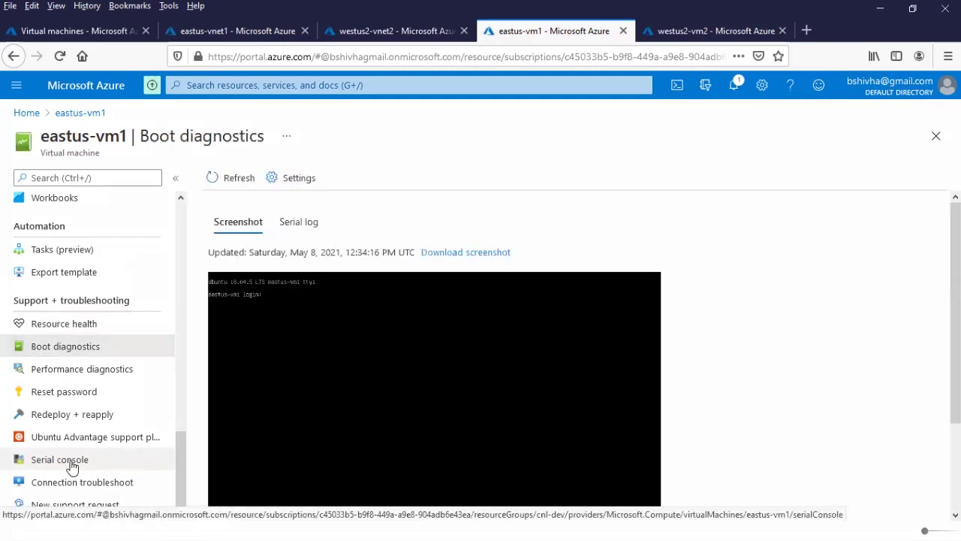
{"action": "left_click", "coordinate": [73, 467]}
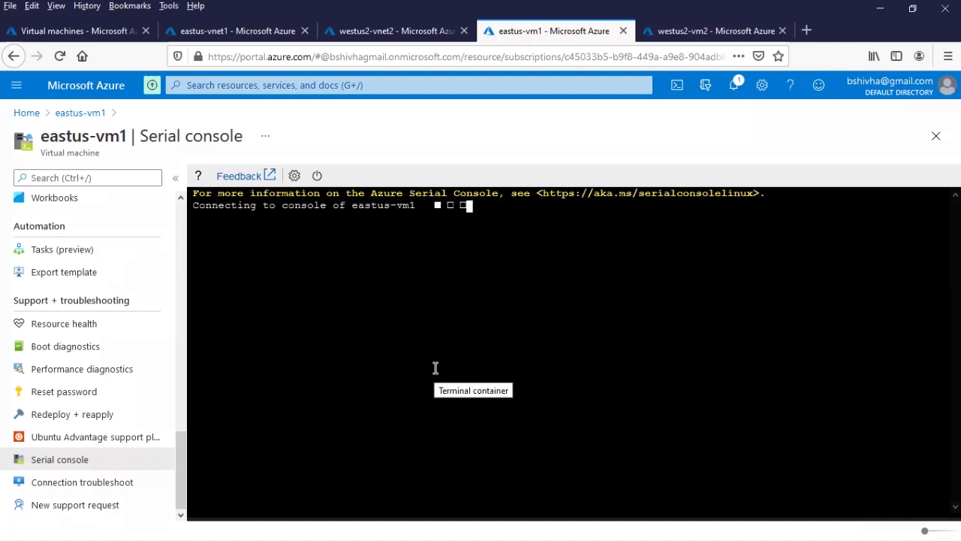
{"action": "left_click", "coordinate": [684, 34]}
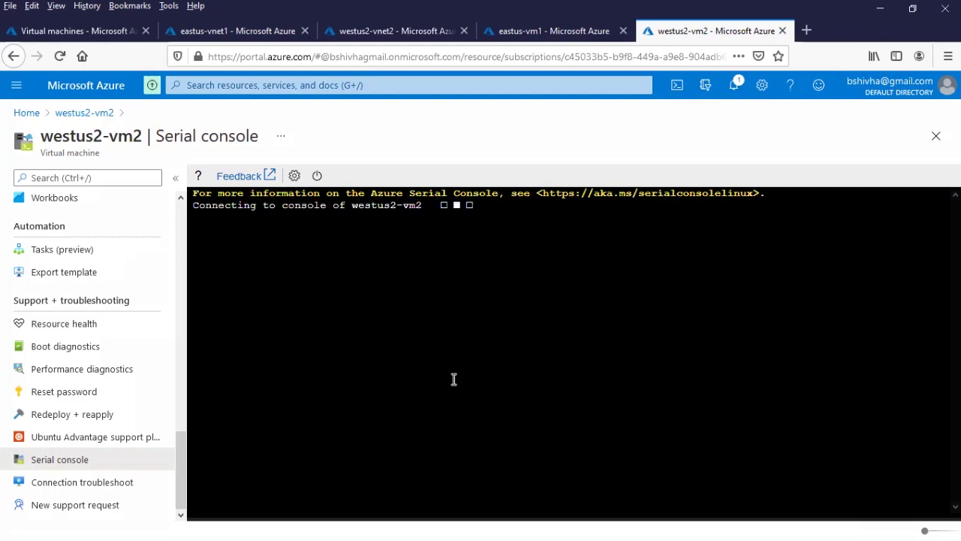
- Log in to eastus-vm1 with the VM's username and password and run 'ip a'
{"action": "left_click", "coordinate": [520, 23]}
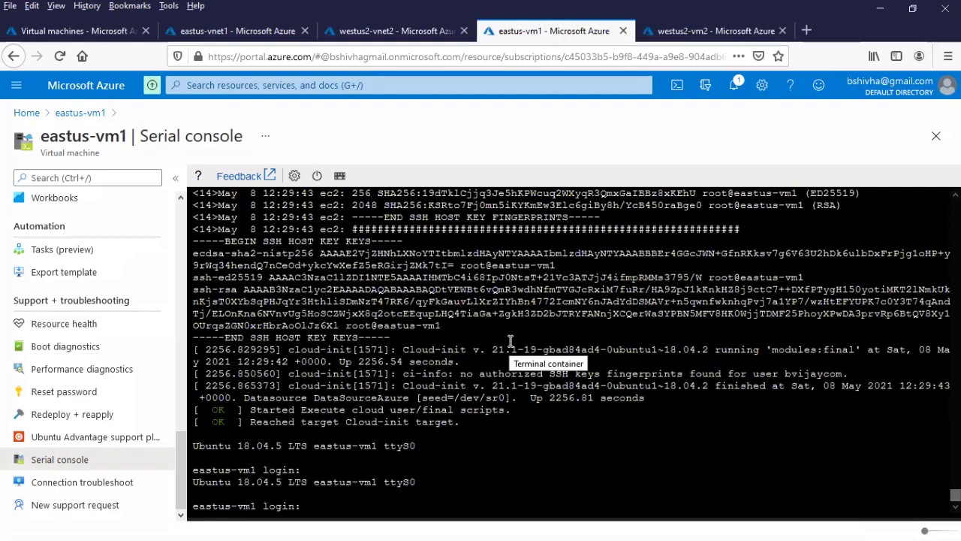
{"action": "type", "text": "bvo"}
{"action": "type", "text": "ijaycom"}
{"action": "key", "text": "Return"}
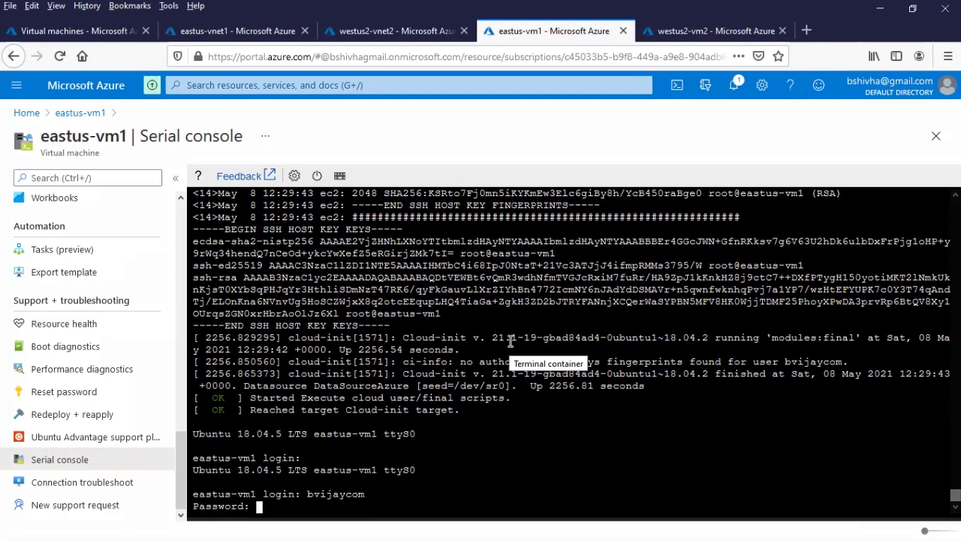
{"action": "key", "text": "Return"}
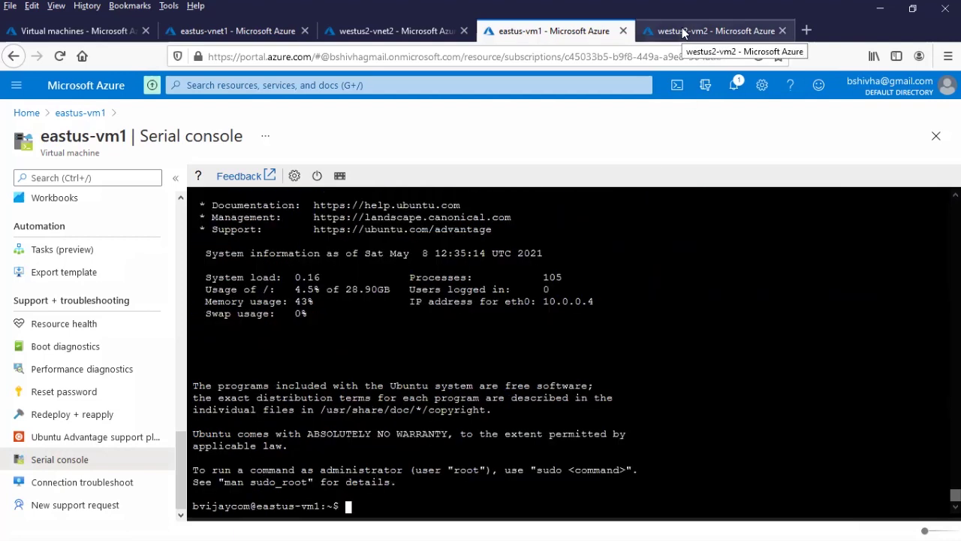
{"action": "left_click", "coordinate": [683, 32]}
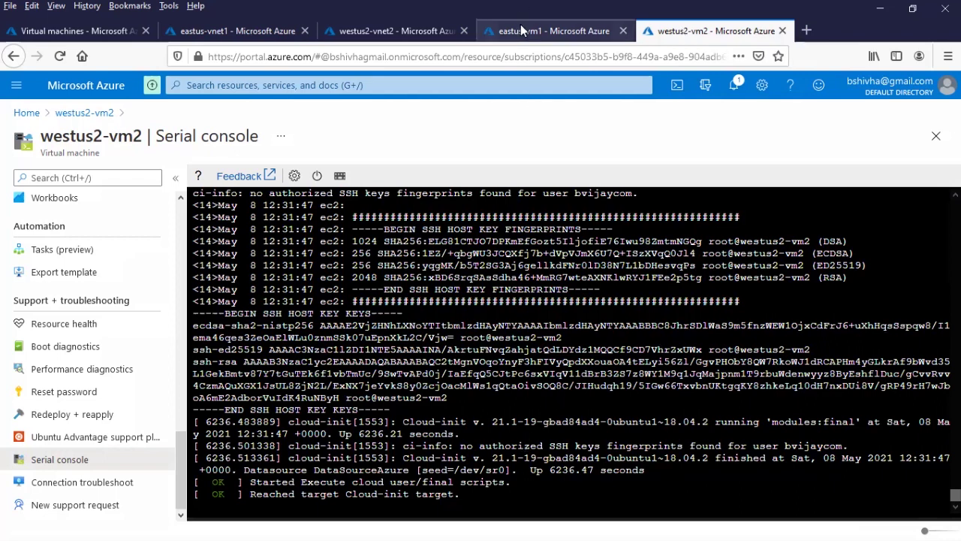
{"action": "key", "text": "ctrl+Page_Up"}
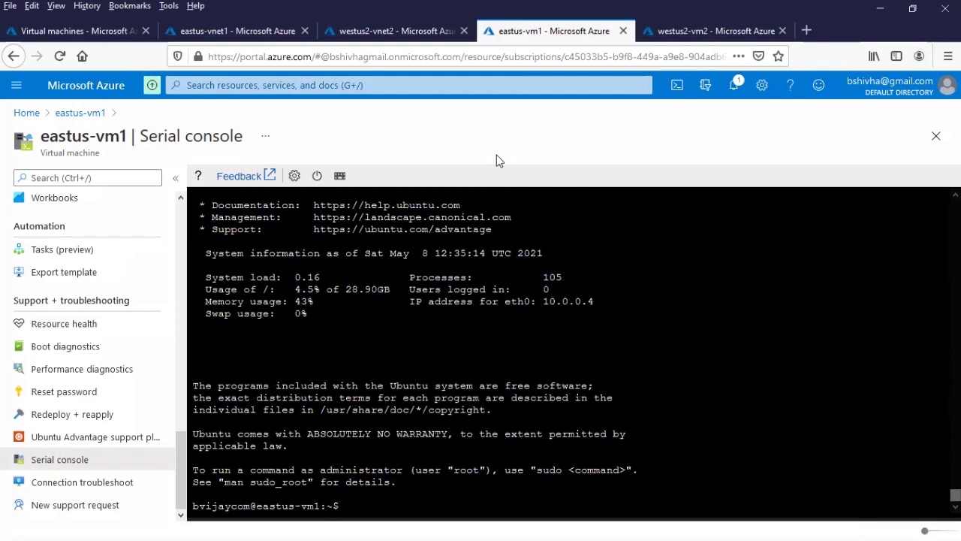
{"action": "type", "text": "ip a"}
{"action": "key", "text": "Return"}
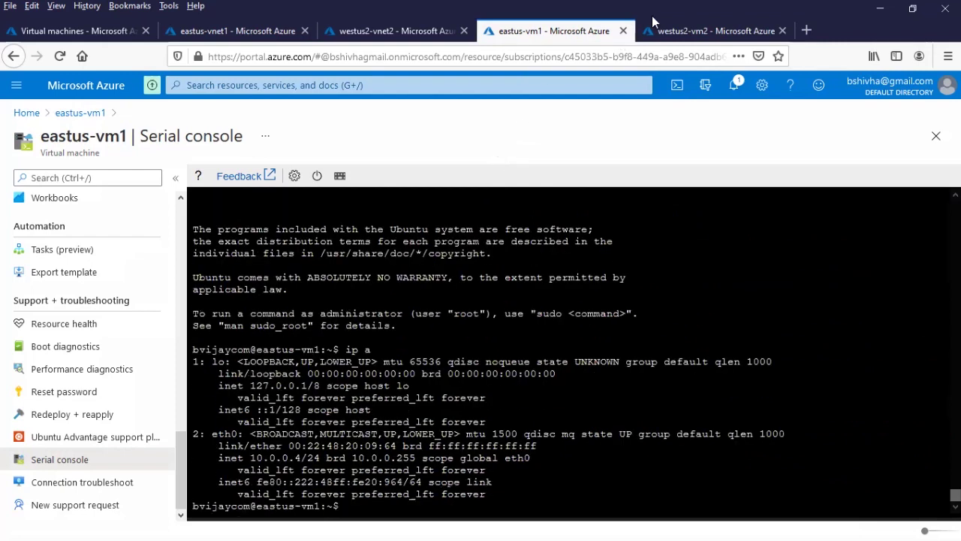
- Log in to westus2-vm2 and run 'ip a', showing eth0 at 10.1.0.4/24
{"action": "left_click", "coordinate": [669, 43]}
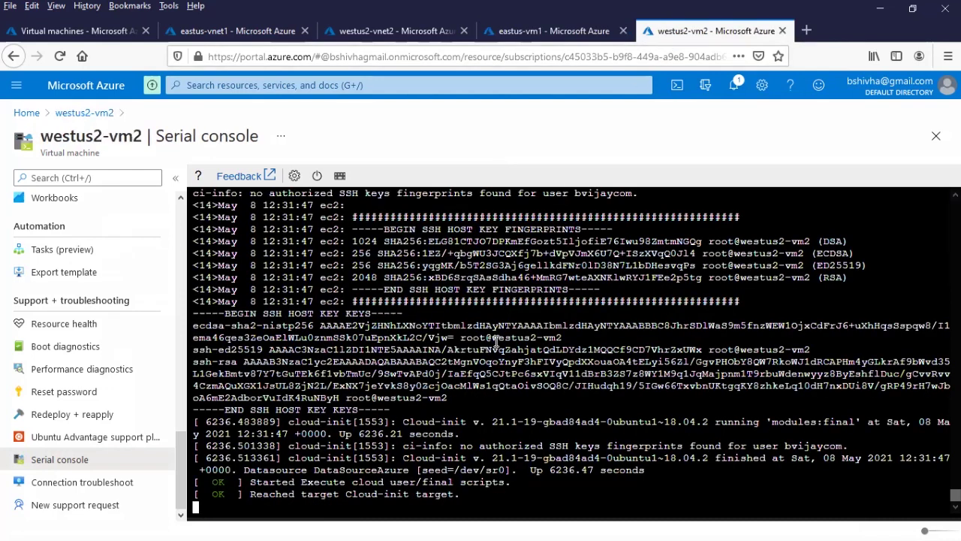
{"action": "key", "text": "Return"}
{"action": "key", "text": "Return"}
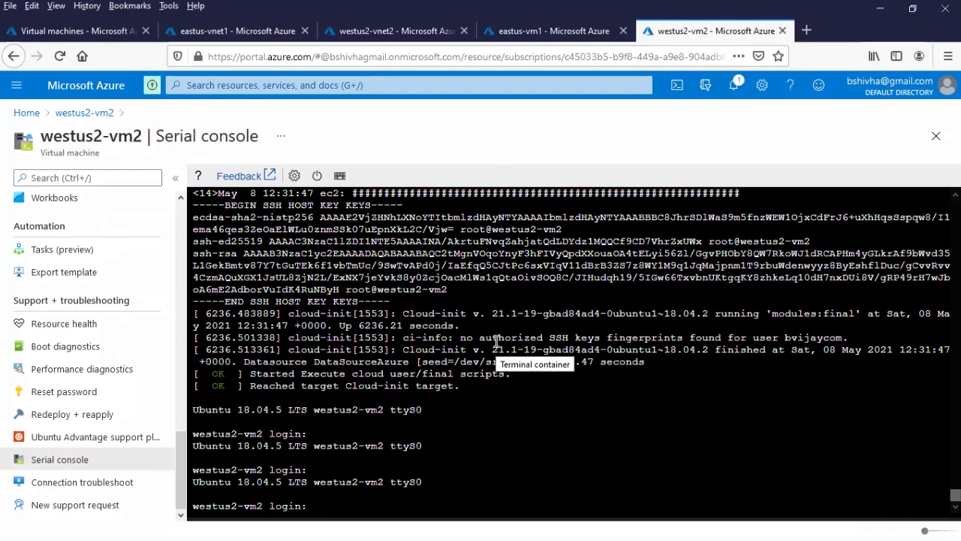
{"action": "type", "text": "bvijaycom"}
{"action": "key", "text": "Return"}
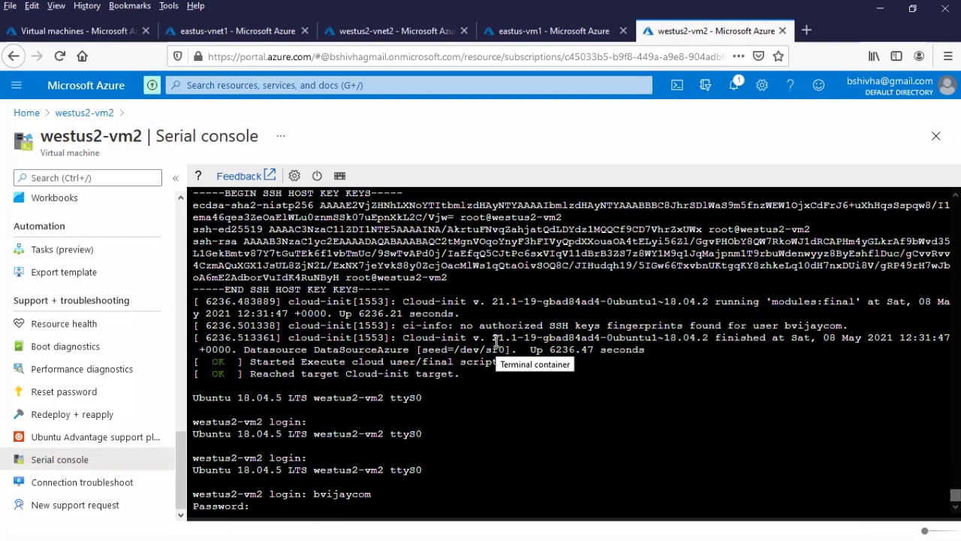
{"action": "key", "text": "Return"}
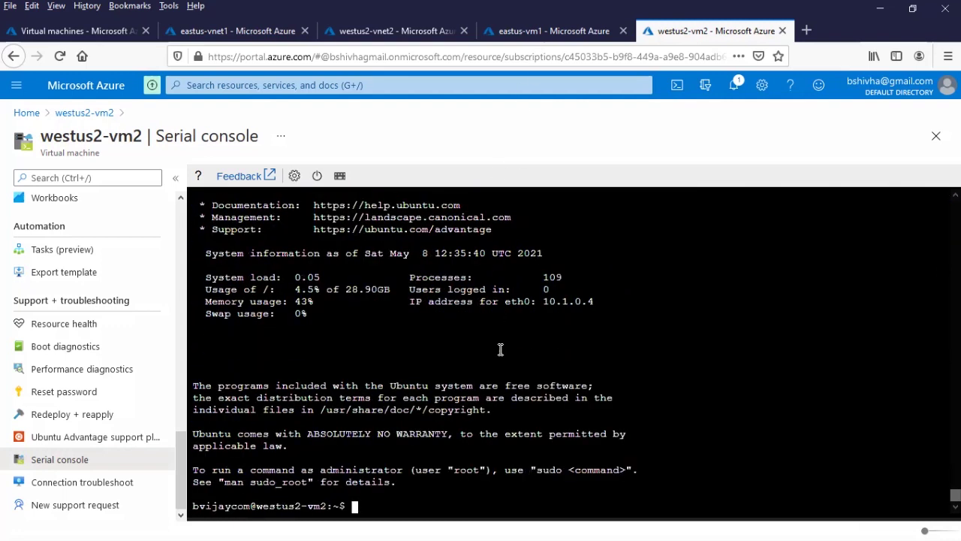
{"action": "type", "text": "ip"}
{"action": "type", "text": " a"}
{"action": "key", "text": "Return"}
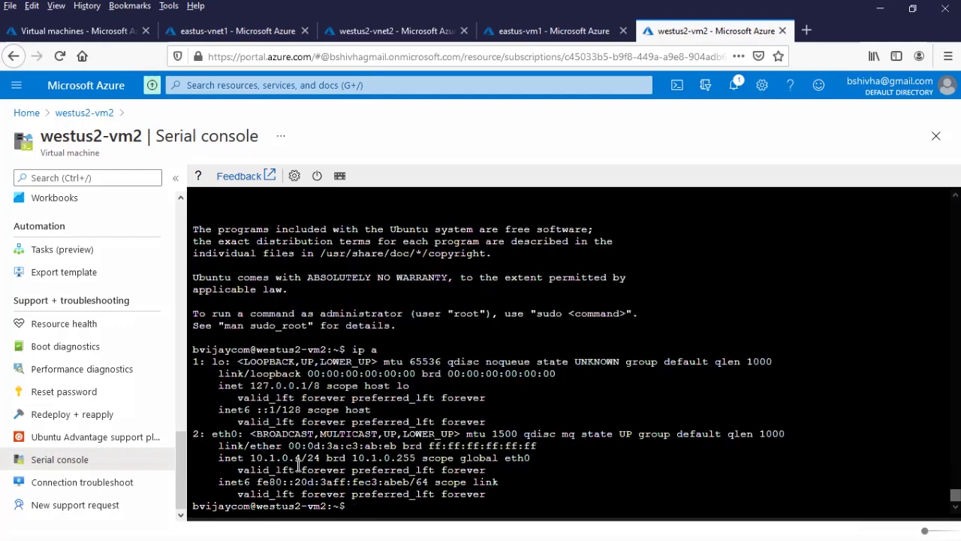
- Ping 10.0.0.4 from westus2-vm2 and 10.1.0.4 from eastus-vm1, getting 64-byte replies both ways
{"action": "left_click", "coordinate": [534, 33]}
{"action": "type", "text": "ping "}
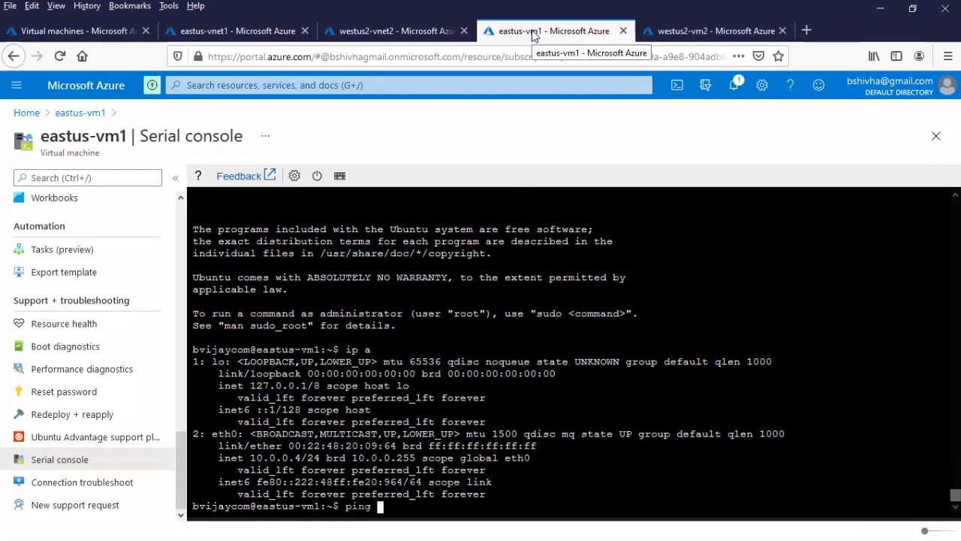
{"action": "type", "text": "10.1."}
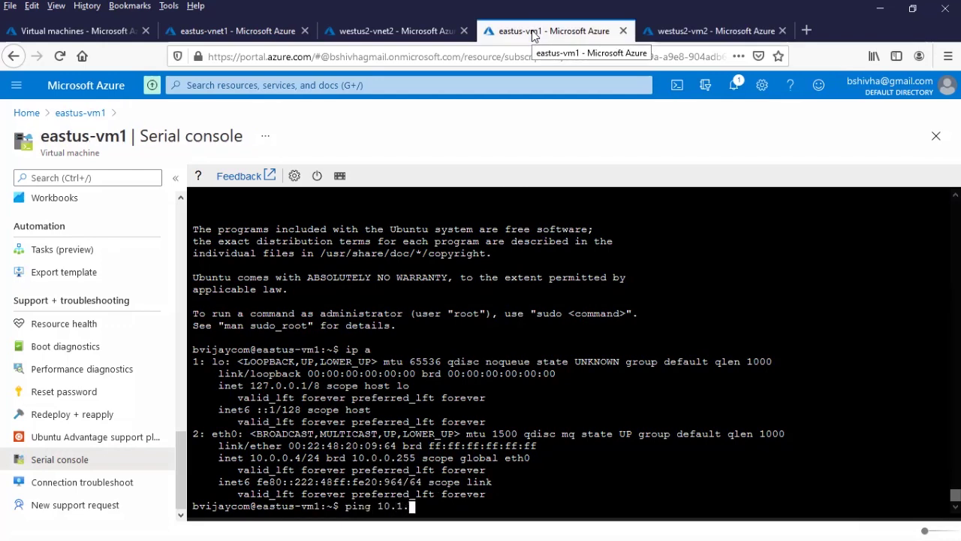
{"action": "type", "text": "0.4"}
{"action": "left_click", "coordinate": [664, 33]}
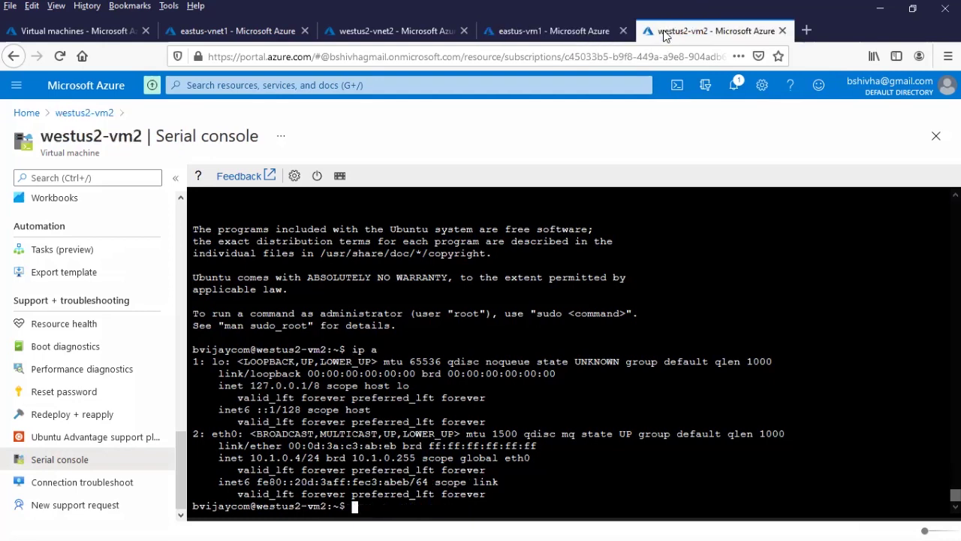
{"action": "left_click", "coordinate": [546, 33]}
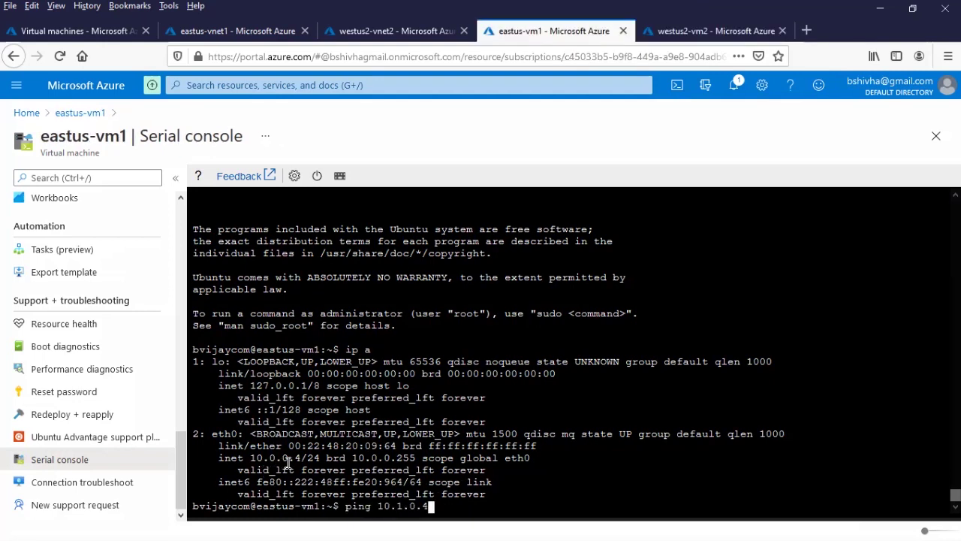
{"action": "left_click", "coordinate": [678, 30]}
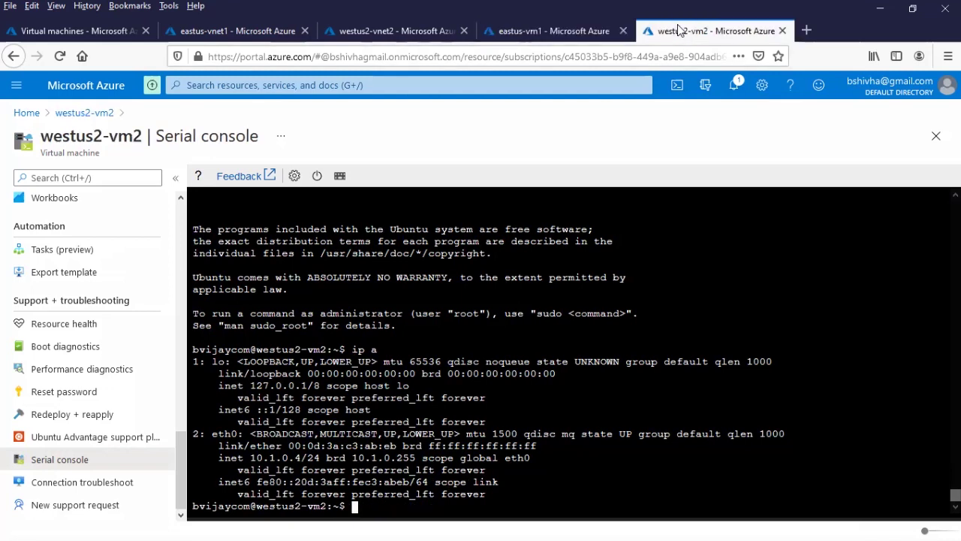
{"action": "type", "text": "ping 10"}
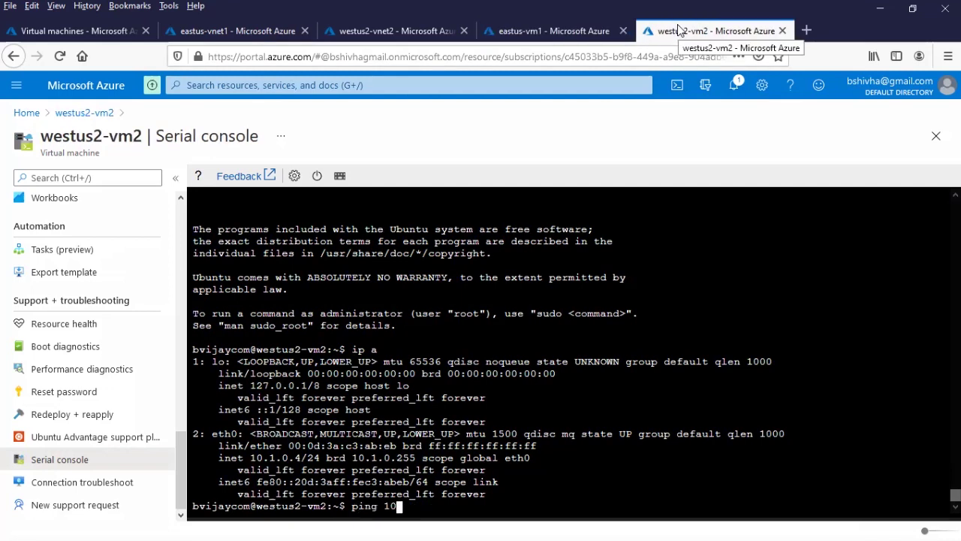
{"action": "type", "text": ".0.0.4"}
{"action": "key", "text": "Return"}
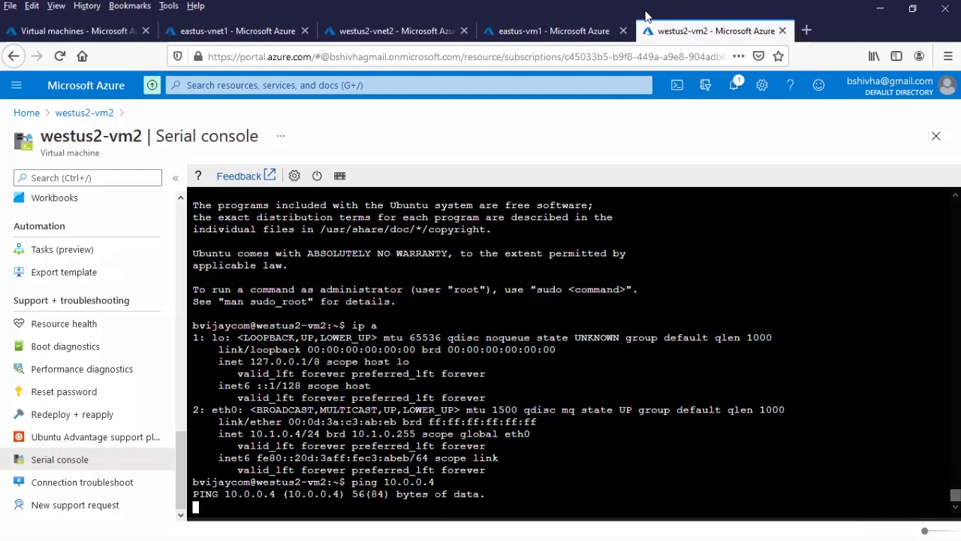
{"action": "left_click", "coordinate": [563, 33]}
{"action": "key", "text": "Return"}
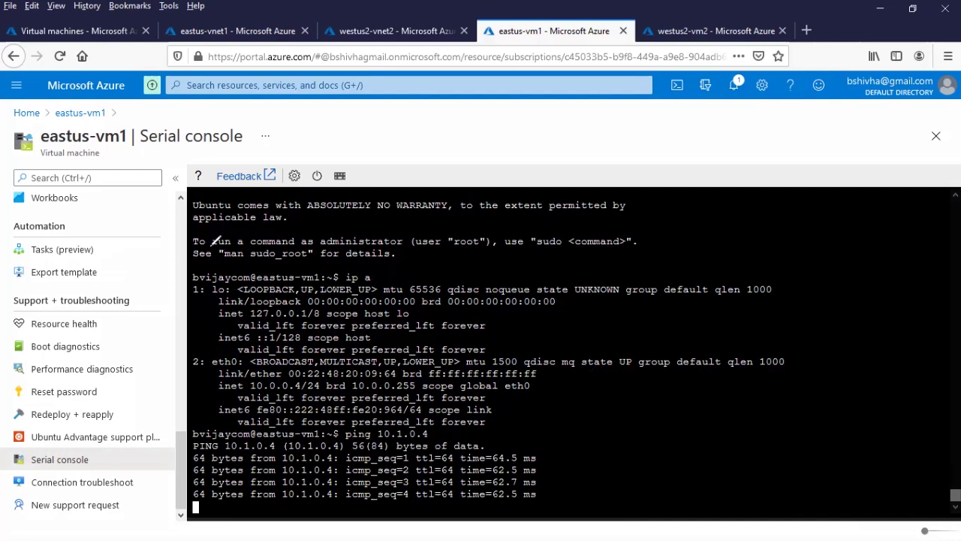
- Sketch two red network loops over the console, labelled L1 and L2
{"action": "left_click_drag", "start_coordinate": [57, 194], "coordinate": [62, 365]}
{"action": "left_click_drag", "start_coordinate": [250, 156], "coordinate": [63, 368]}
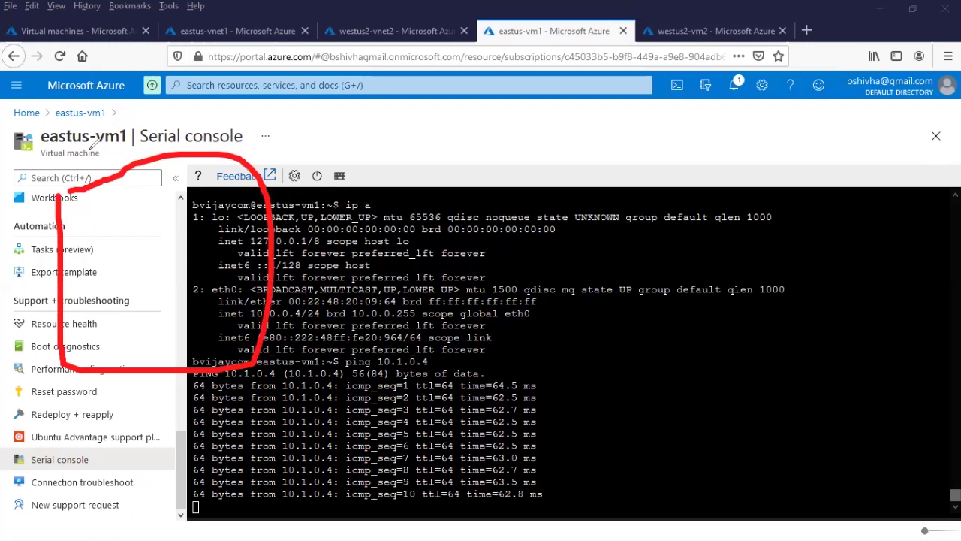
{"action": "left_click_drag", "start_coordinate": [104, 159], "coordinate": [81, 179]}
{"action": "left_click_drag", "start_coordinate": [114, 138], "coordinate": [109, 154]}
{"action": "mouse_move", "coordinate": [622, 180]}
{"action": "left_mouse_down"}
{"action": "mouse_move", "coordinate": [845, 345]}
{"action": "mouse_move", "coordinate": [621, 176]}
{"action": "left_mouse_up"}
{"action": "mouse_move", "coordinate": [670, 133]}
{"action": "left_mouse_down"}
{"action": "mouse_move", "coordinate": [694, 146]}
{"action": "mouse_move", "coordinate": [740, 134]}
{"action": "left_mouse_up"}
- Draw a VM box inside each network loop, then bring up the Start menu
{"action": "mouse_move", "coordinate": [106, 323]}
{"action": "left_mouse_down"}
{"action": "mouse_move", "coordinate": [218, 206]}
{"action": "mouse_move", "coordinate": [88, 212]}
{"action": "left_mouse_up"}
{"action": "left_click_drag", "start_coordinate": [658, 215], "coordinate": [650, 220]}
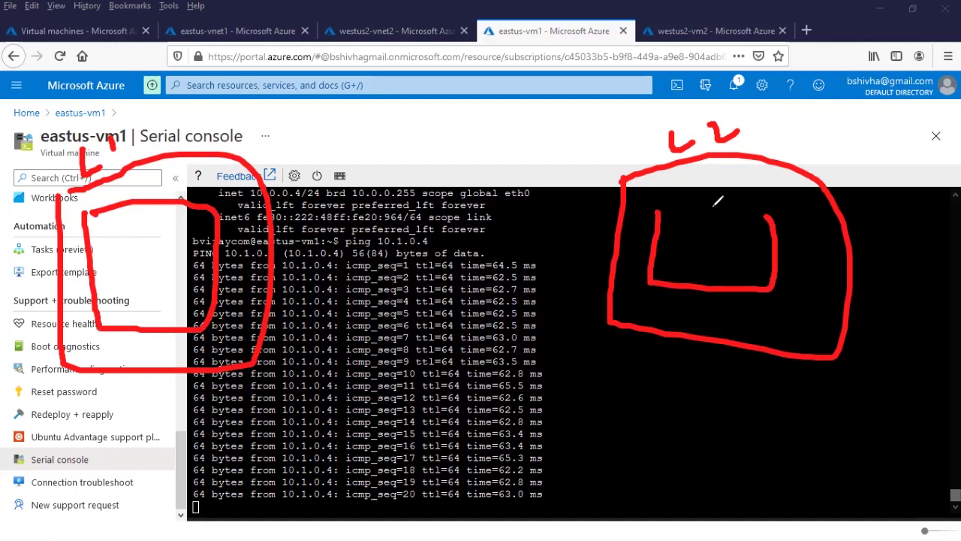
{"action": "mouse_move", "coordinate": [107, 251]}
{"action": "left_mouse_down"}
{"action": "mouse_move", "coordinate": [149, 223]}
{"action": "mouse_move", "coordinate": [131, 234]}
{"action": "left_mouse_up"}
{"action": "left_click", "coordinate": [126, 240]}
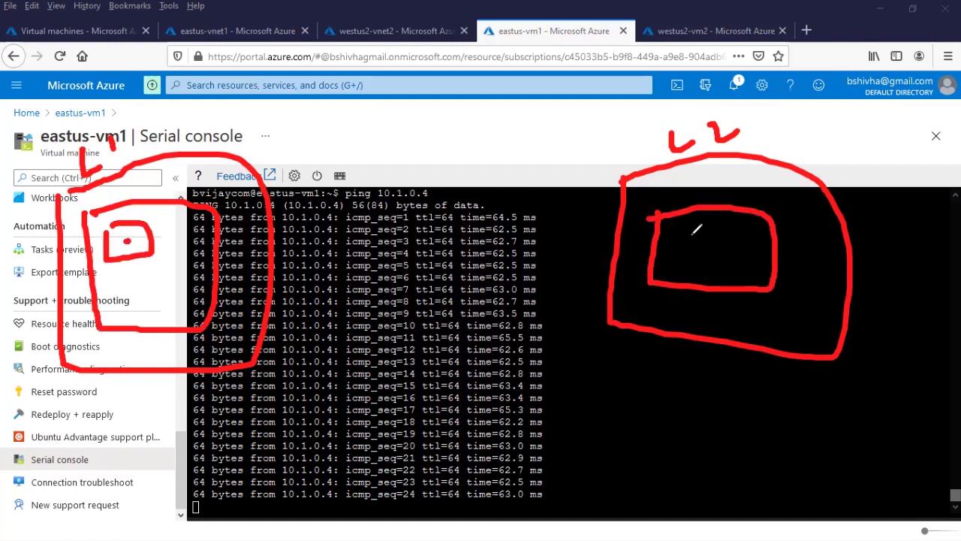
{"action": "left_click_drag", "start_coordinate": [678, 239], "coordinate": [697, 225]}
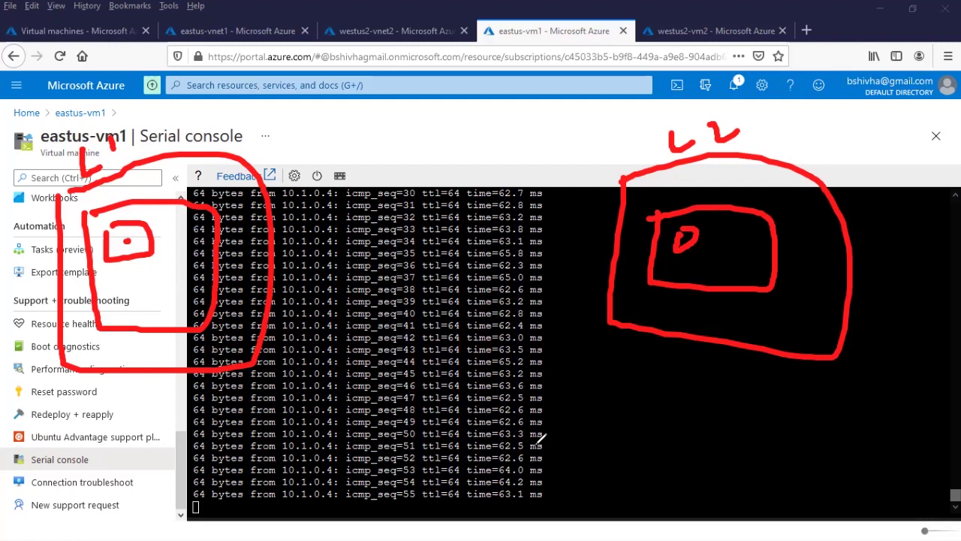
{"action": "key", "text": "super"}
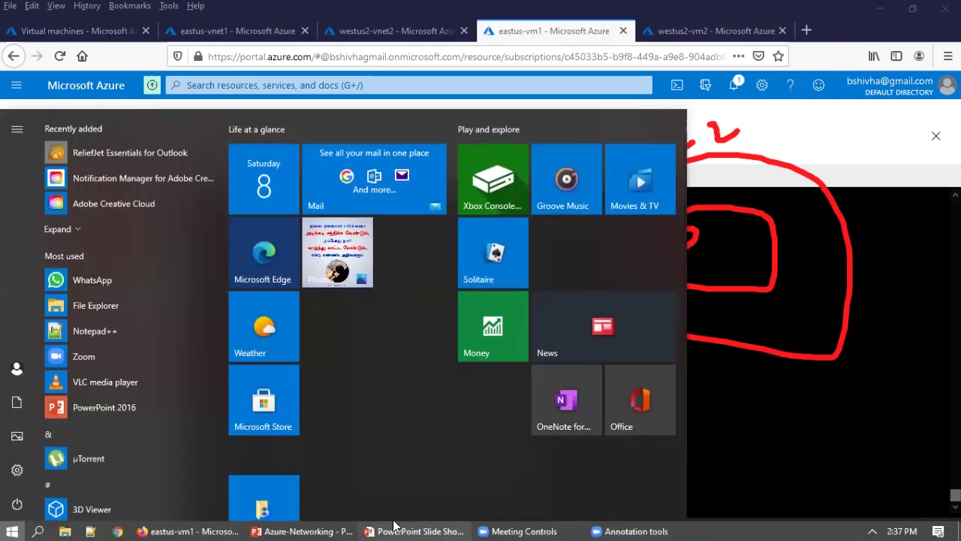
- Clear the slide's ink and circle the 'VNet peering' bullet in red
{"action": "key", "text": "Escape"}
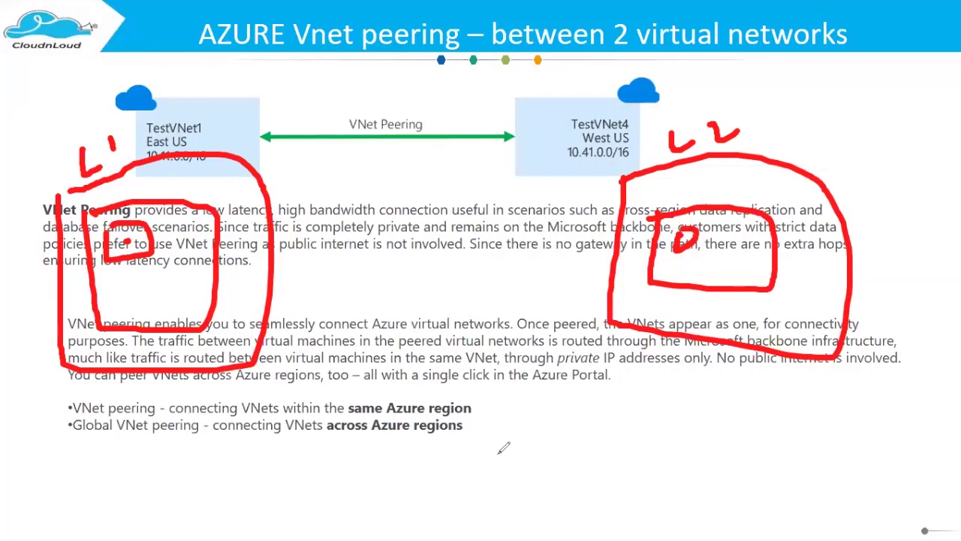
{"action": "key", "text": "e"}
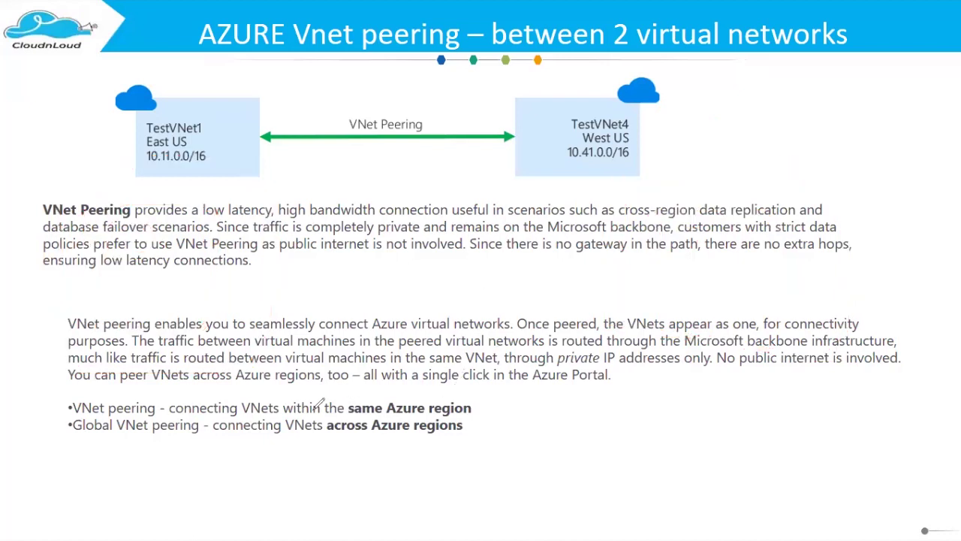
{"action": "mouse_move", "coordinate": [82, 393]}
{"action": "left_mouse_down"}
{"action": "mouse_move", "coordinate": [87, 419]}
{"action": "mouse_move", "coordinate": [75, 389]}
{"action": "left_mouse_up"}
{"action": "mouse_move", "coordinate": [388, 385]}
{"action": "left_mouse_down"}
{"action": "mouse_move", "coordinate": [361, 388]}
{"action": "mouse_move", "coordinate": [351, 417]}
{"action": "mouse_move", "coordinate": [382, 404]}
{"action": "mouse_move", "coordinate": [369, 386]}
{"action": "left_mouse_up"}
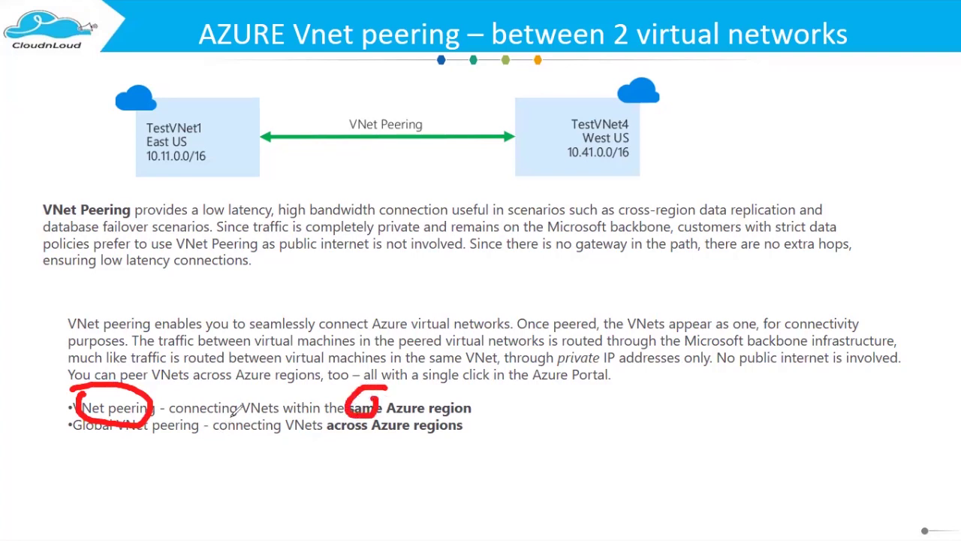